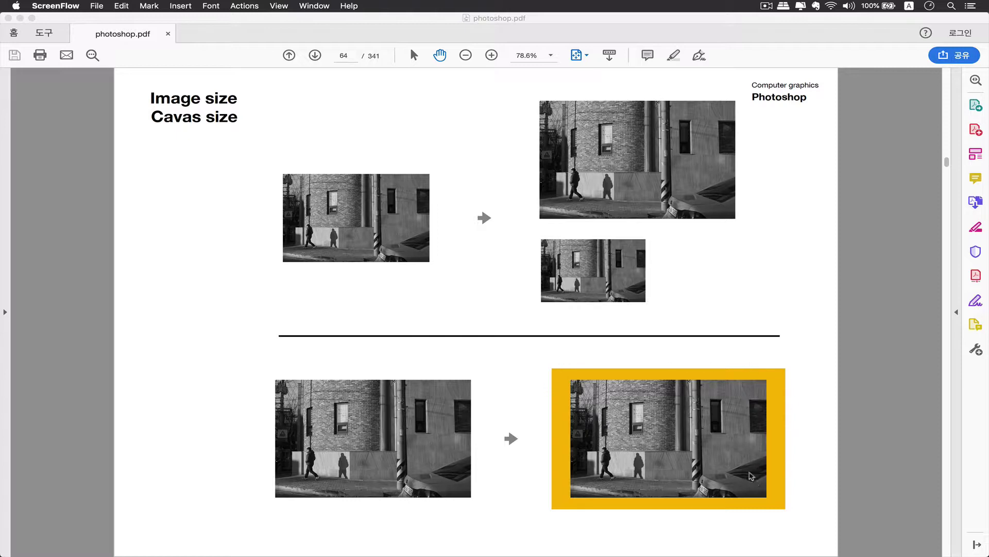
Step: Review the PDF slides on image size, canvas size and the Resample option on/off
scroll(732, 460, up, 1)
scroll(732, 459, up, 1)
scroll(732, 460, down, 3)
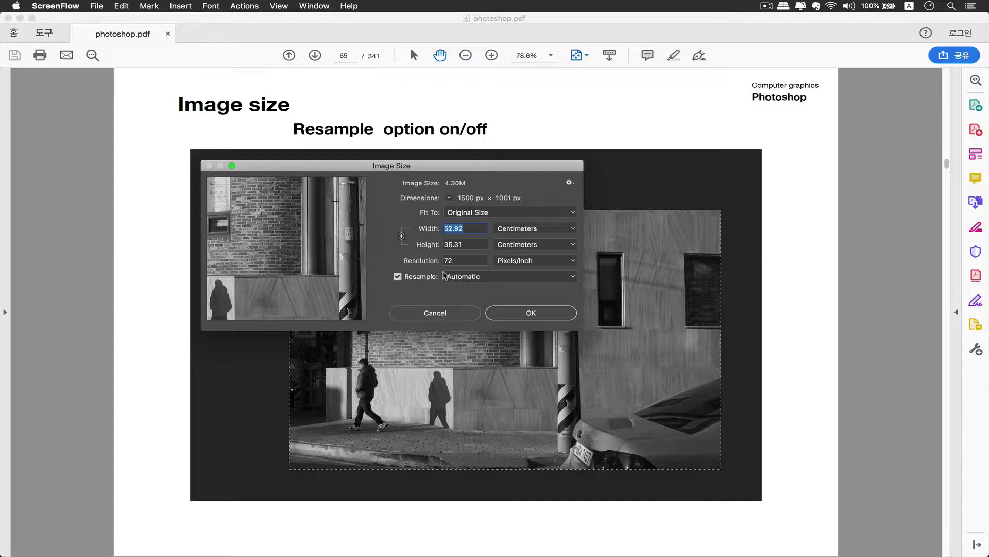
key(Left)
key(Right)
key(Right)
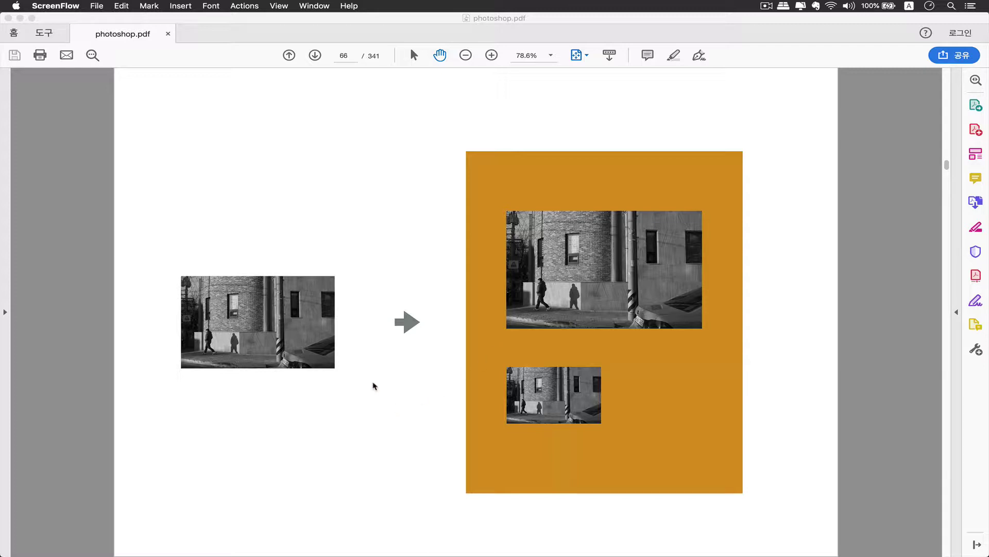
Step: Switch to Adobe Bridge and open the portrait photo 699871_66173814.jpg in Photoshop
mouse_move(373, 556)
key(super+Tab)
key(super+Tab)
key(super+Tab)
key(super+Tab)
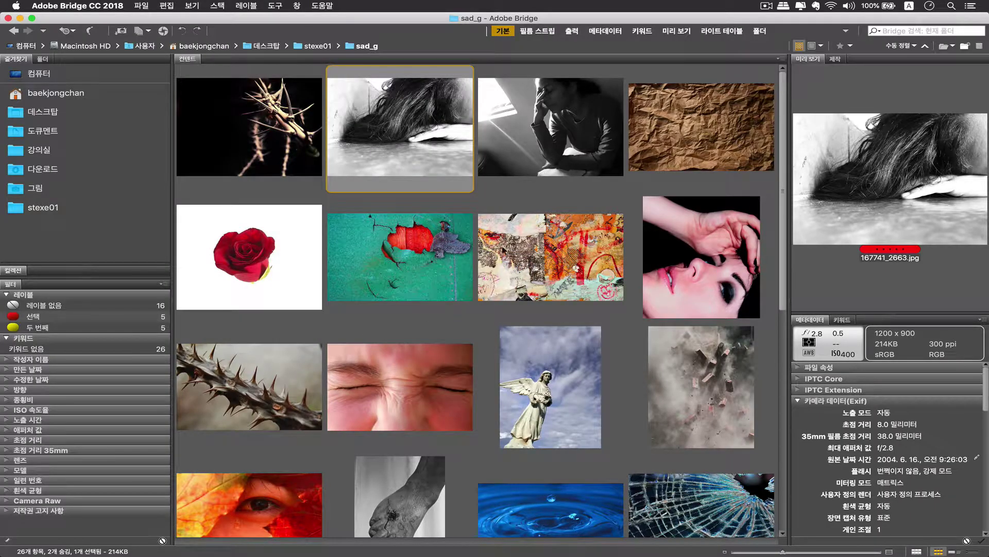
click(520, 263)
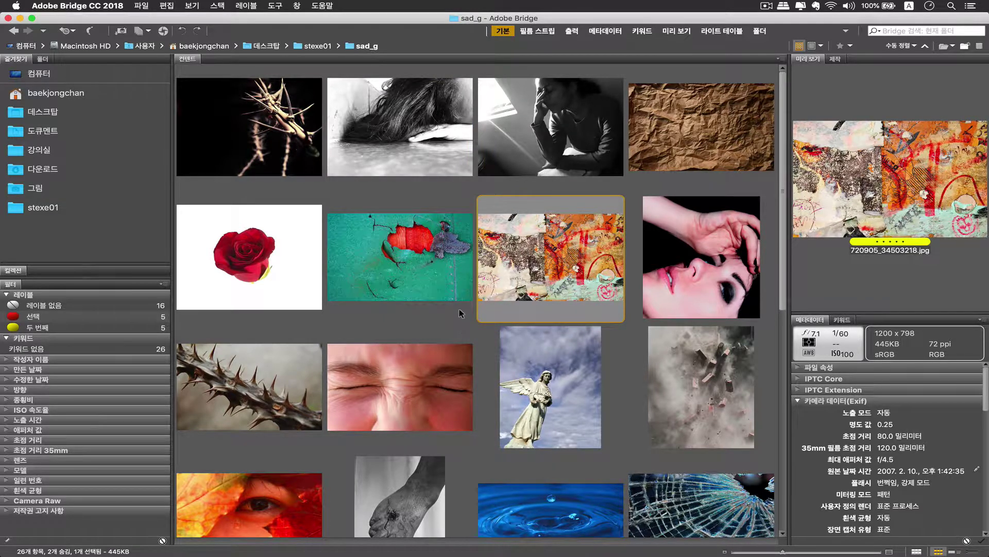
scroll(461, 312, down, 3)
click(664, 172)
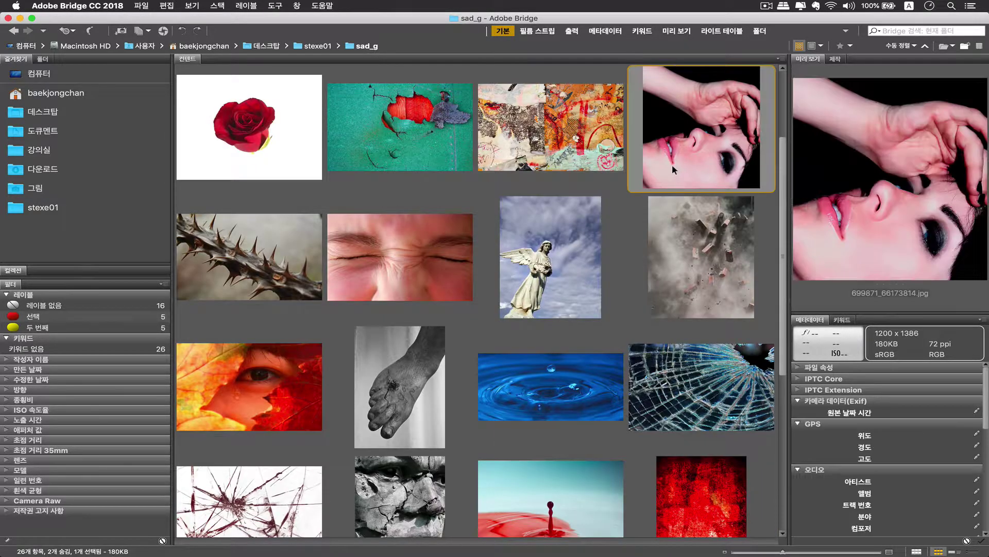
double_click(684, 139)
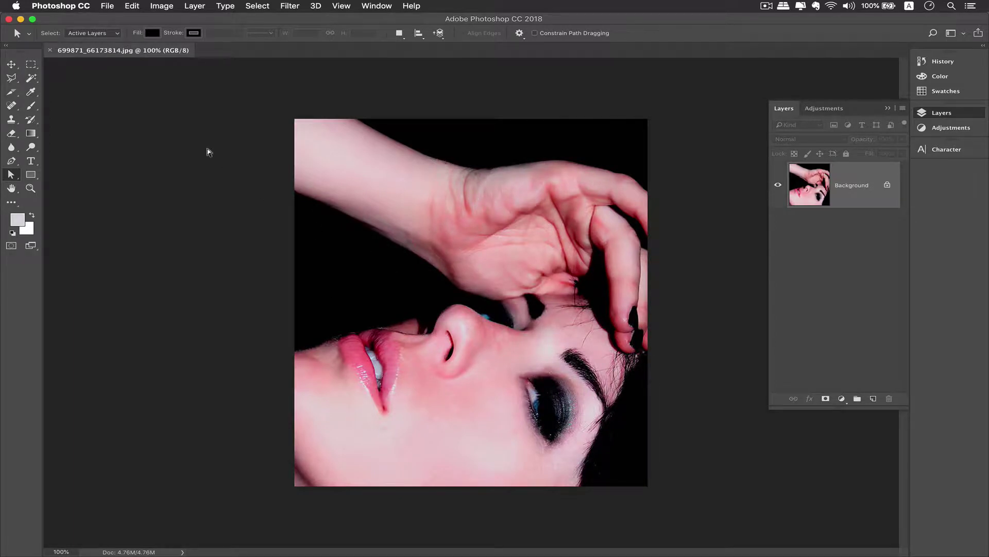
Step: Rotate the whole image 90° counter clockwise
click(171, 7)
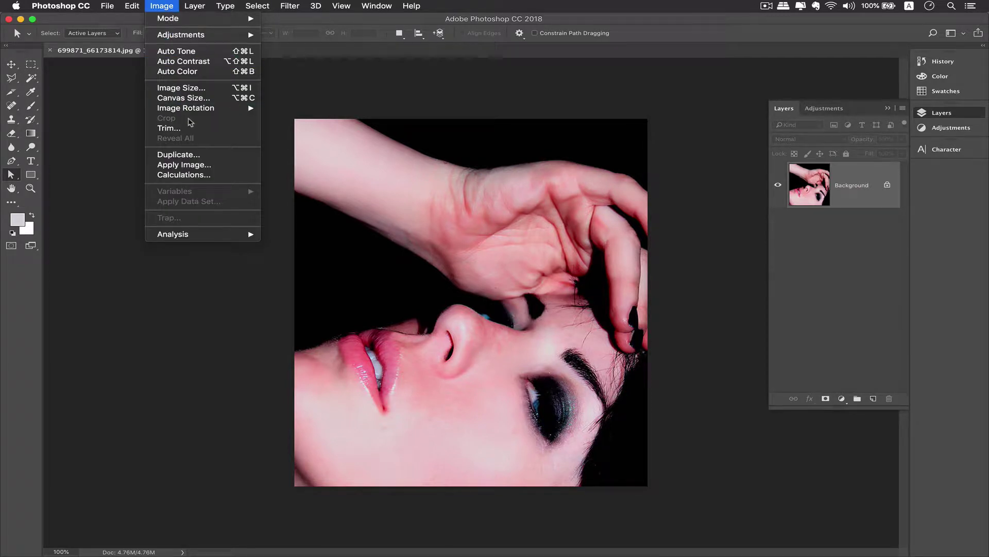
mouse_move(212, 114)
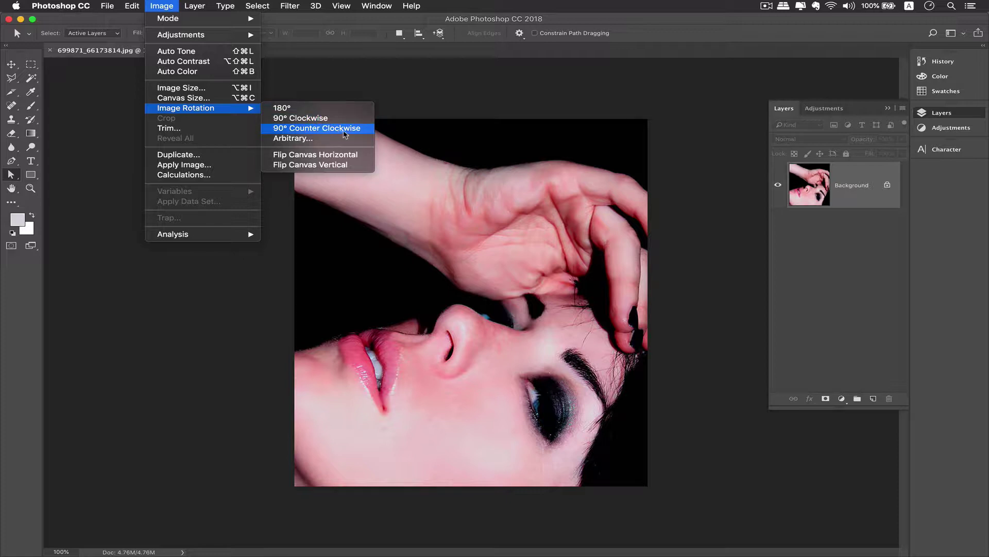
click(326, 128)
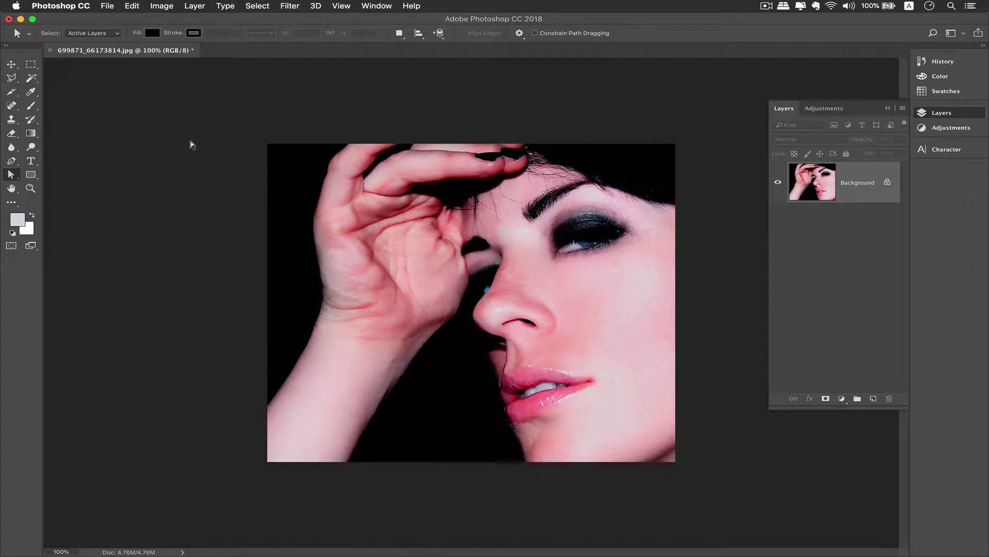
Step: Open the Image Size dialog and examine the photo's width, height and resolution
click(162, 5)
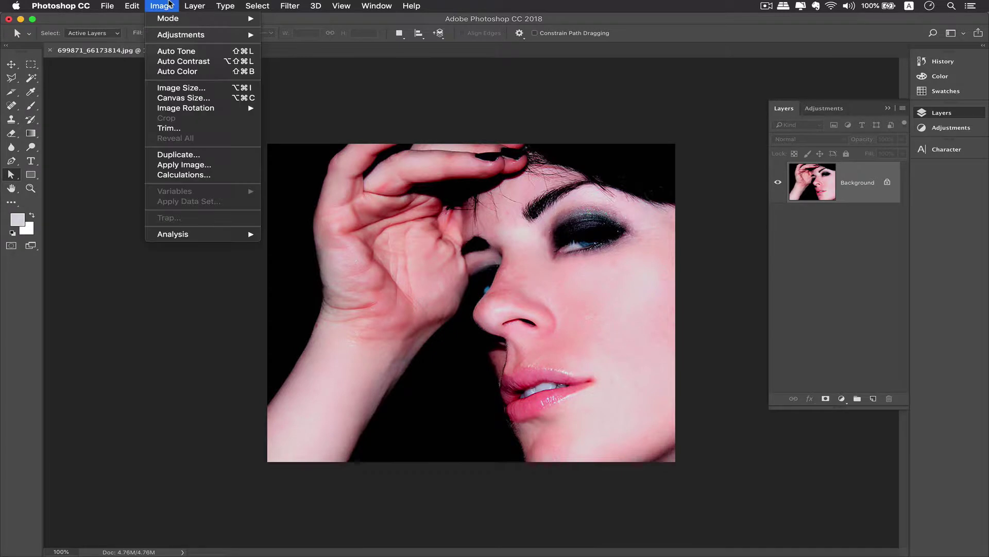
click(207, 90)
drag(394, 128, 403, 162)
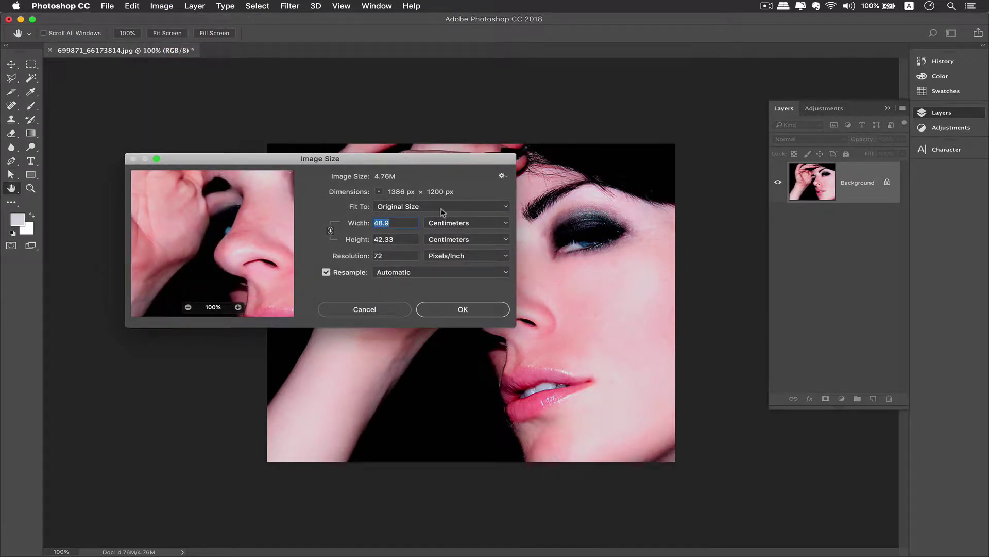
click(400, 223)
click(404, 235)
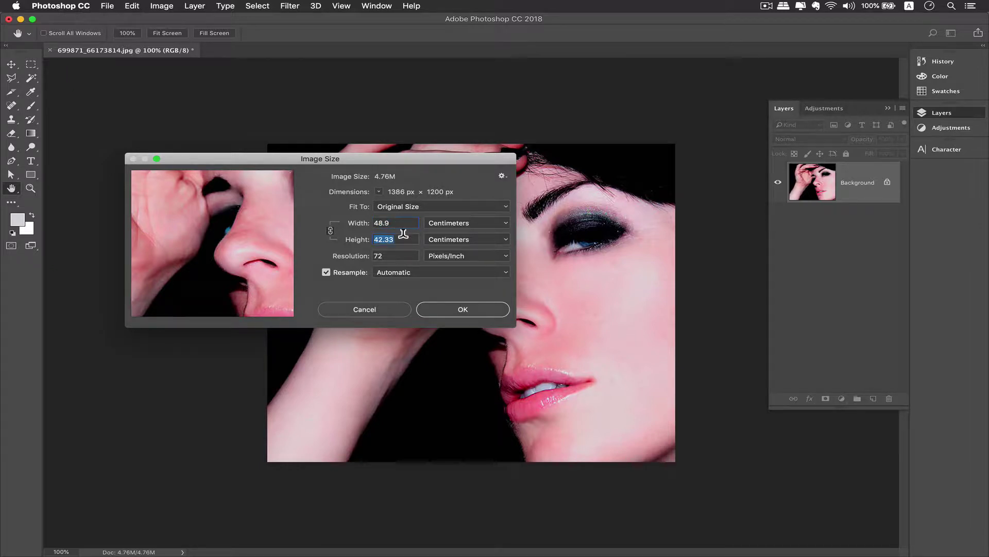
click(397, 219)
drag(396, 220, 365, 220)
click(400, 237)
click(394, 251)
click(387, 252)
double_click(384, 253)
drag(403, 162, 371, 112)
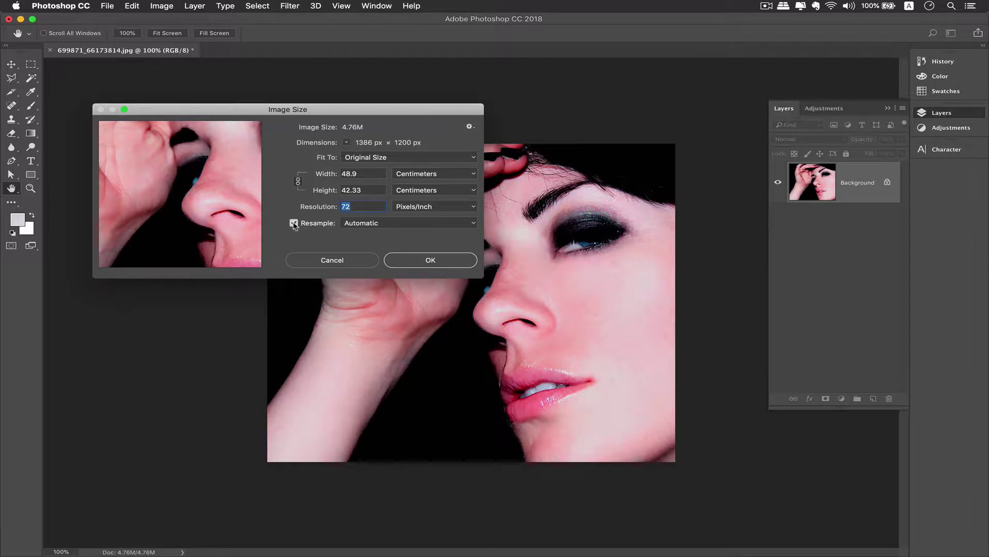
Step: Turn off Resample and set the resolution to 300 pixels/inch, checking the linked width and height
click(294, 223)
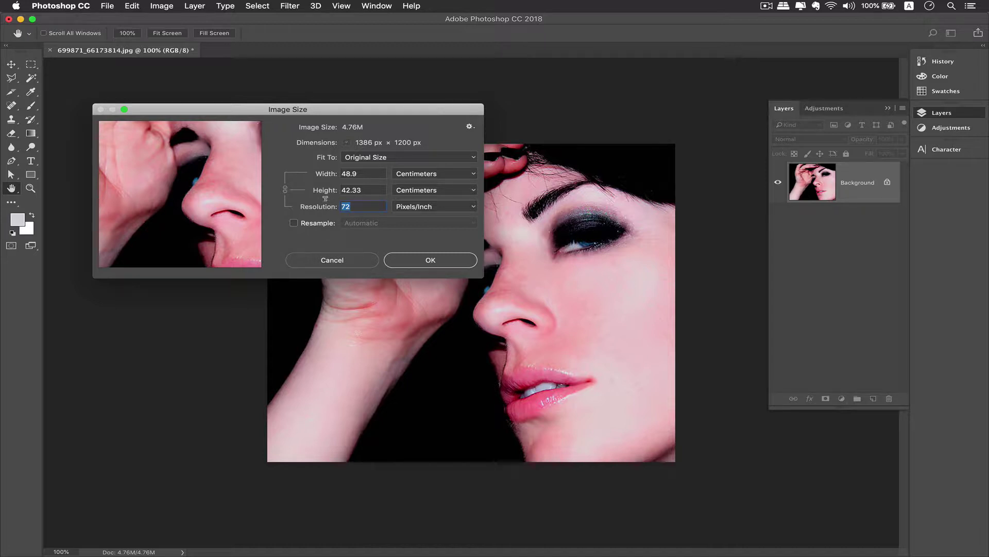
text(300)
double_click(361, 205)
double_click(368, 170)
double_click(366, 186)
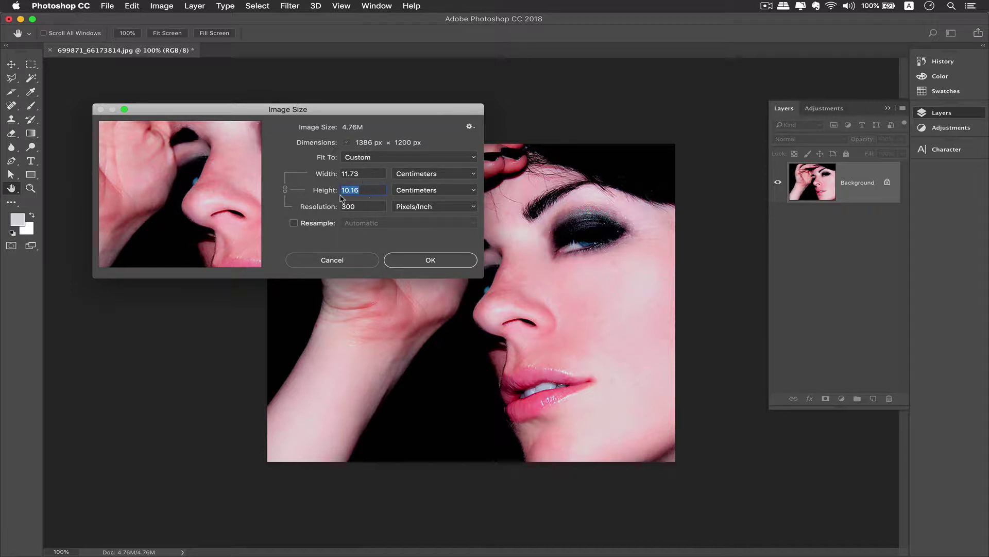
Step: Try a resolution of 72 pixels/inch, set it back to 300 and apply the image size
click(363, 187)
double_click(349, 205)
text(72)
click(332, 207)
text(300)
click(431, 261)
key(a)
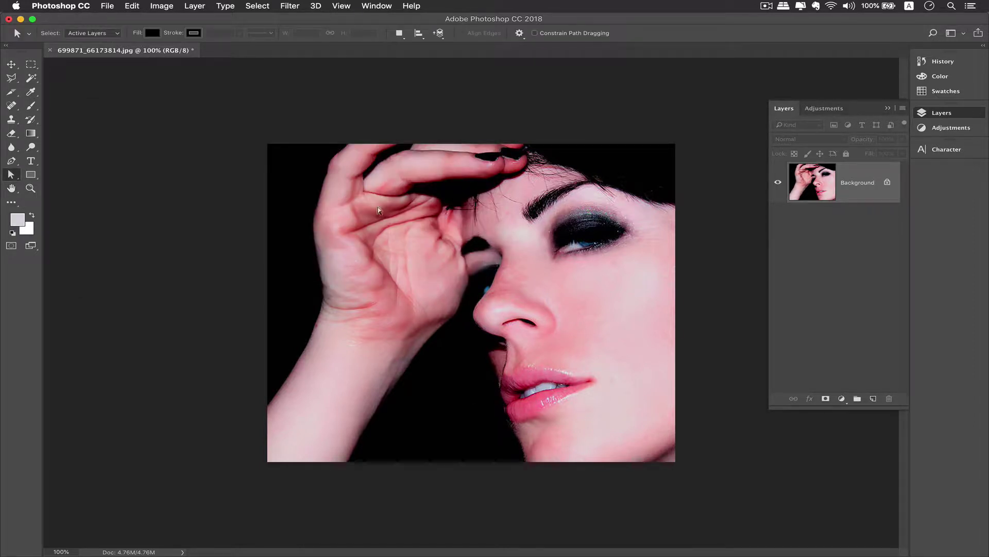
Step: Reopen the Image Size dialog and check the photo's height and resolution
click(155, 6)
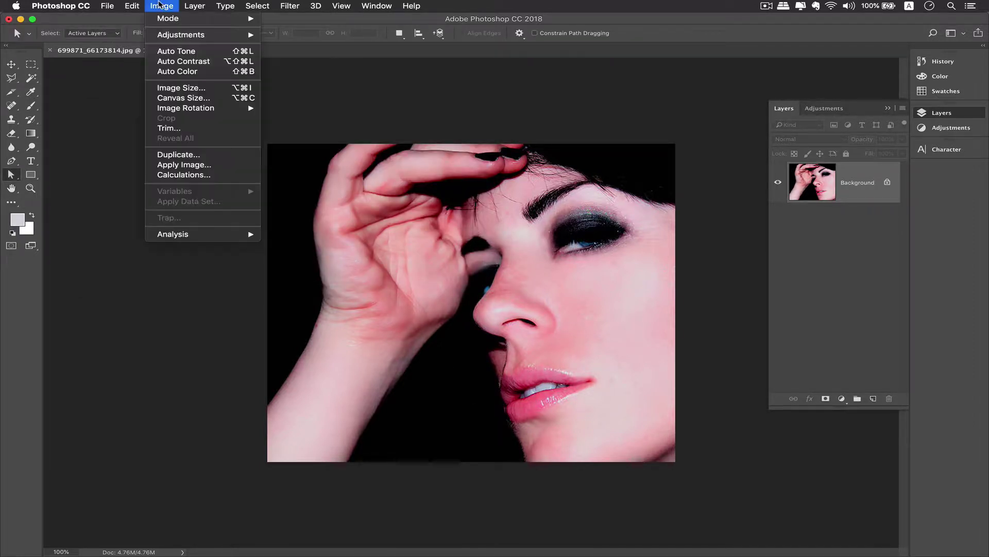
key(Return)
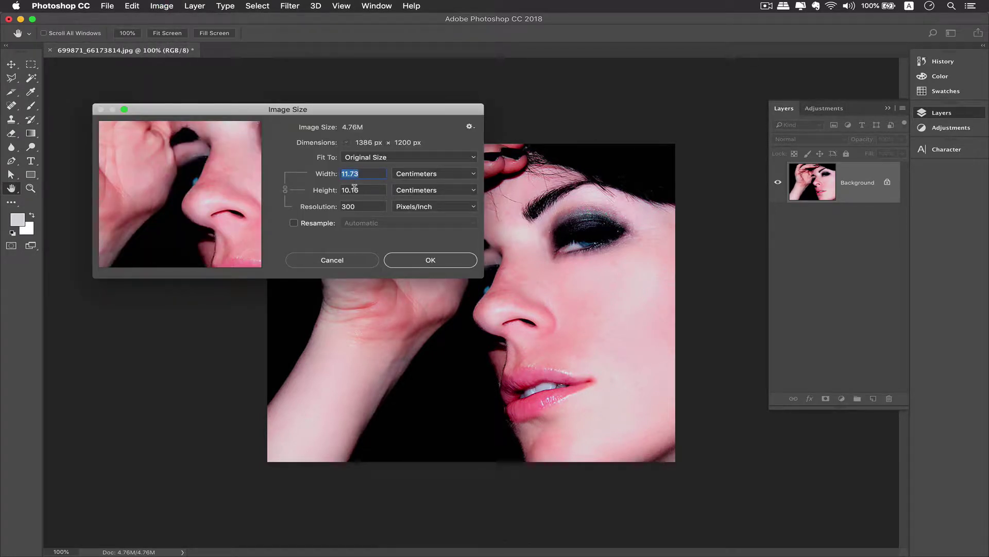
double_click(354, 189)
double_click(360, 205)
Step: Turn on Resample and set the resolution to 250, then 150 pixels/inch
click(294, 223)
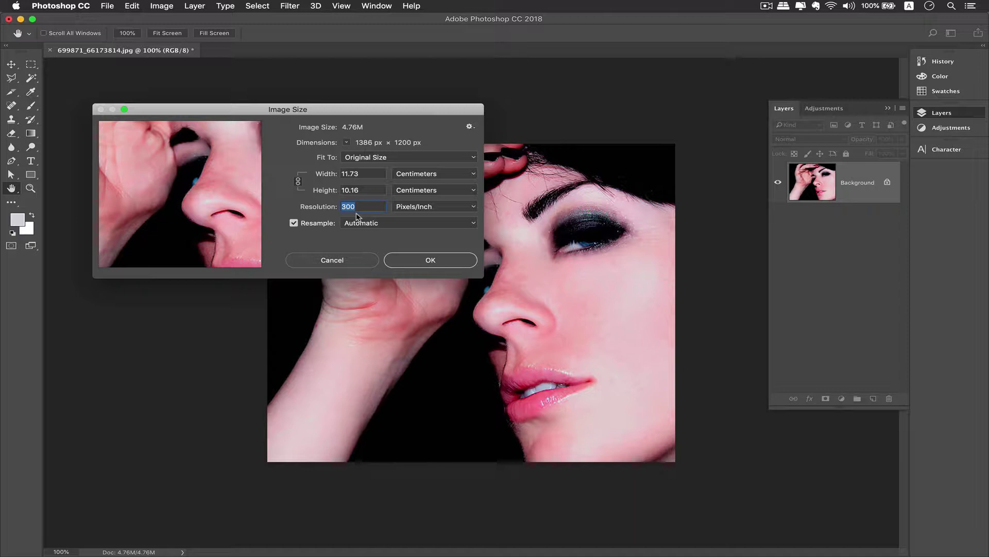
text(250)
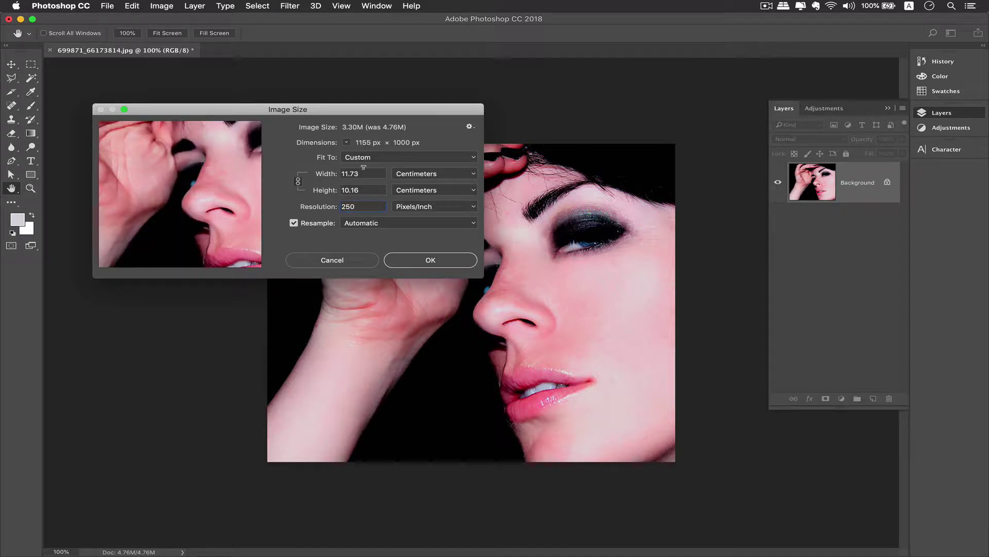
drag(361, 205, 337, 209)
text(15)
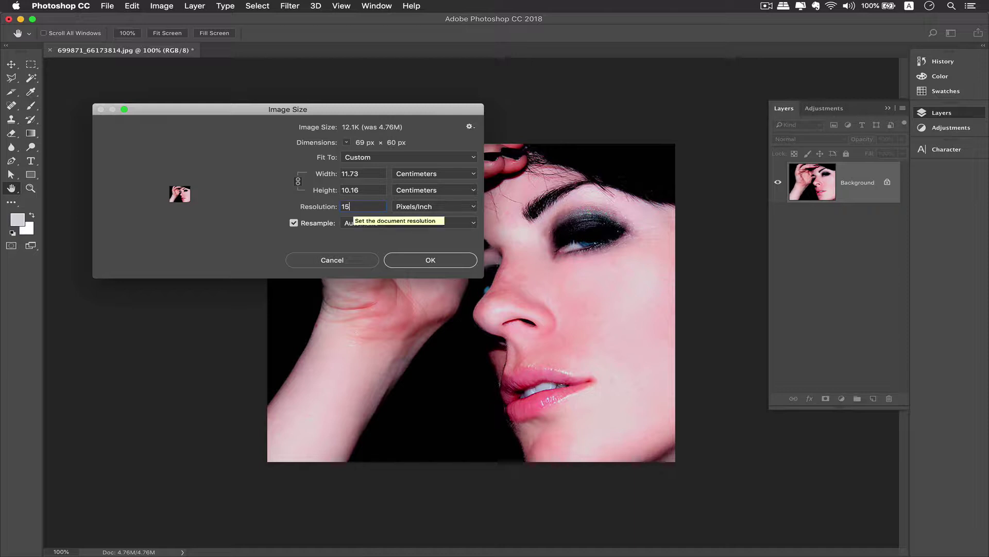
text(0)
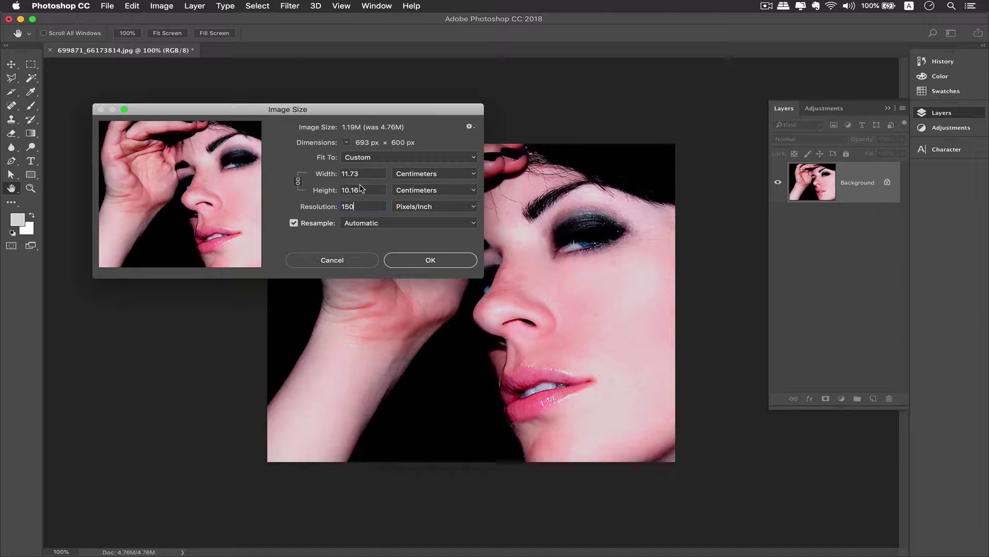
Step: Set the width to 20 centimeters with resampling on and the proportions linked
click(325, 204)
drag(362, 190, 340, 174)
text(20)
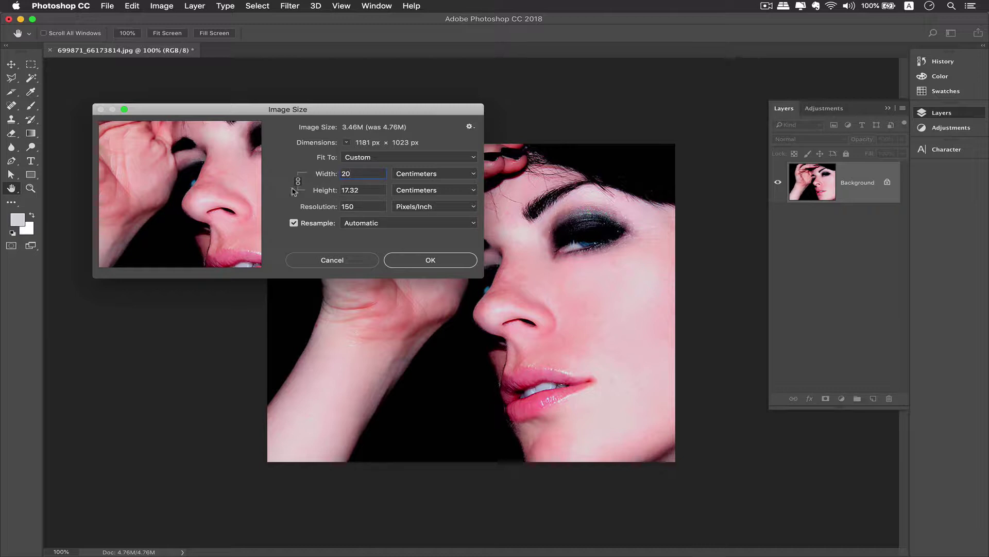
Step: Turn off Resample and set the resolution to 200 pixels/inch
click(320, 209)
click(294, 223)
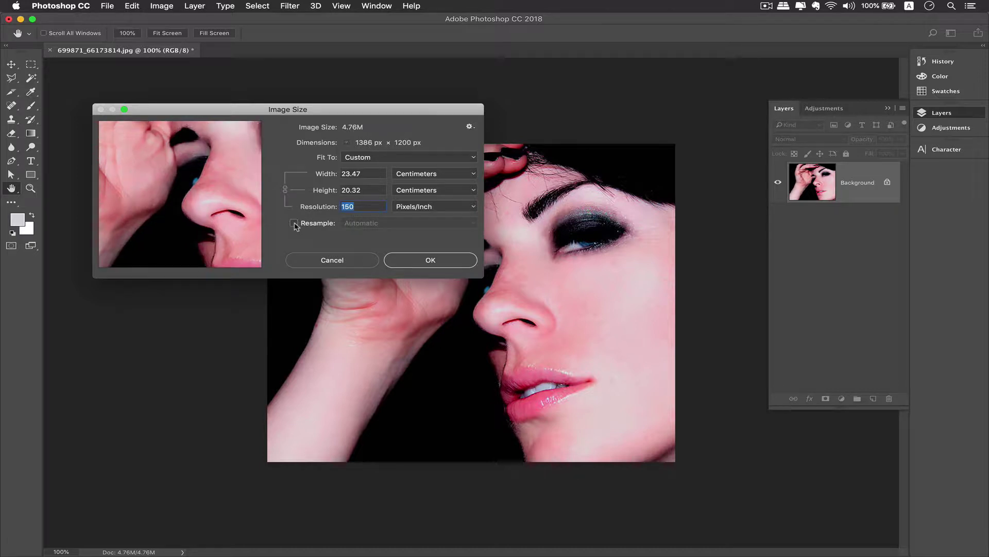
click(294, 224)
click(294, 224)
text(200)
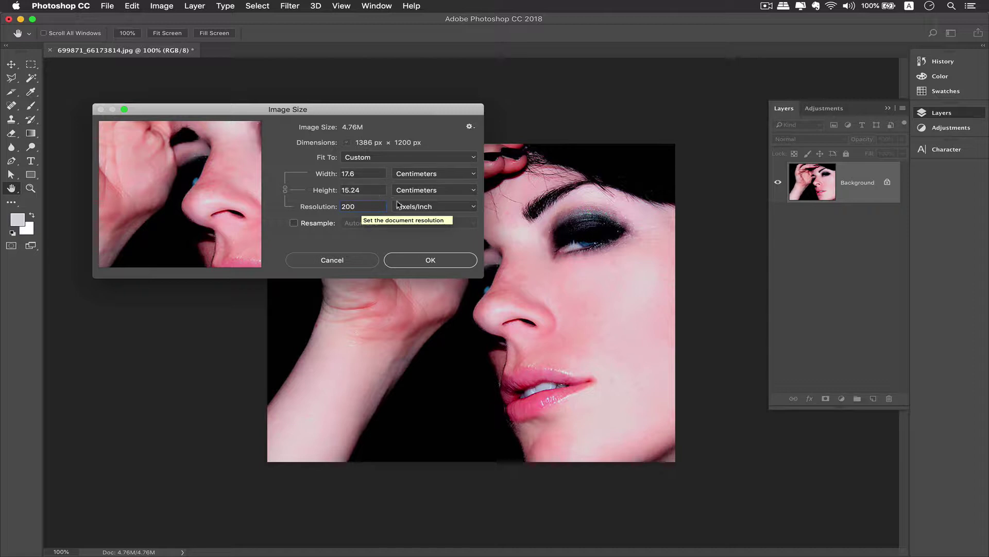
Step: Set the resolution to 240 pixels/inch without resampling and apply the image size
double_click(362, 205)
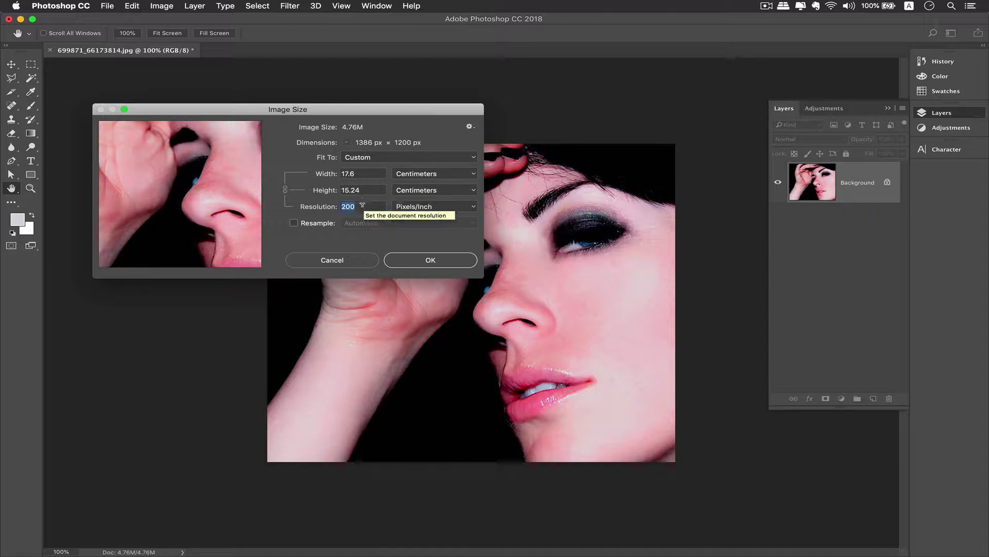
text(240)
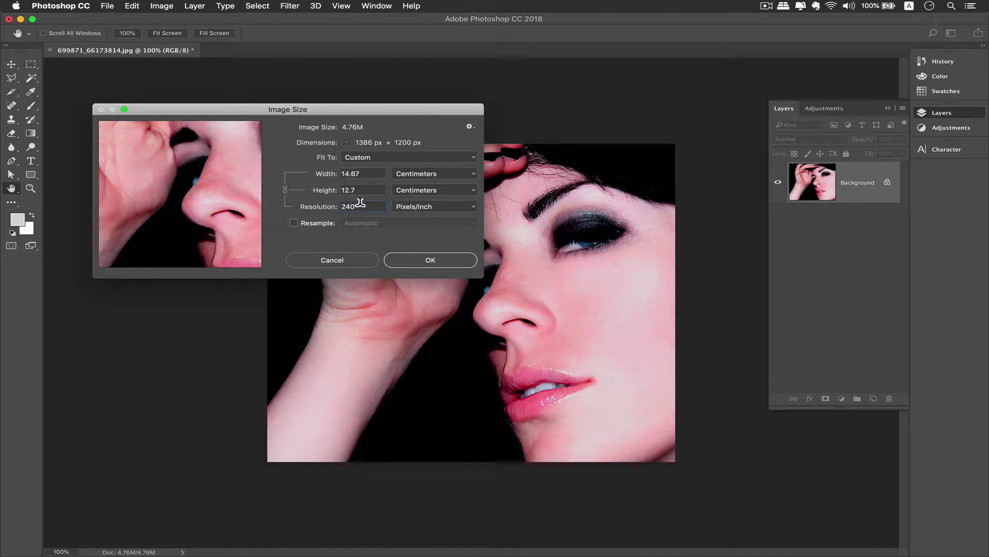
drag(361, 204, 337, 203)
drag(359, 188, 333, 179)
click(431, 263)
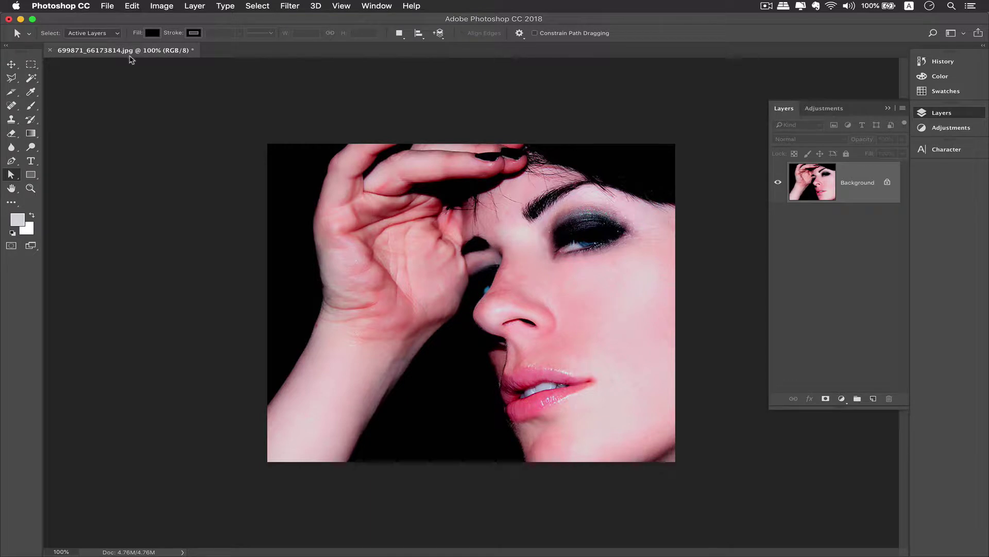
Step: Undock the photo into a floating window, zoom out to 50% and shrink the window around the picture
drag(137, 55, 208, 106)
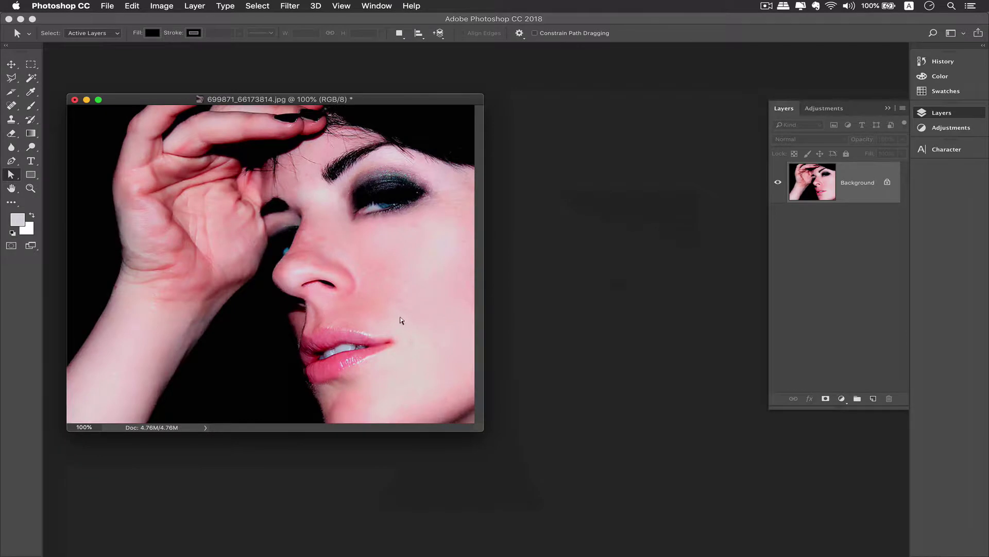
drag(483, 427, 390, 345)
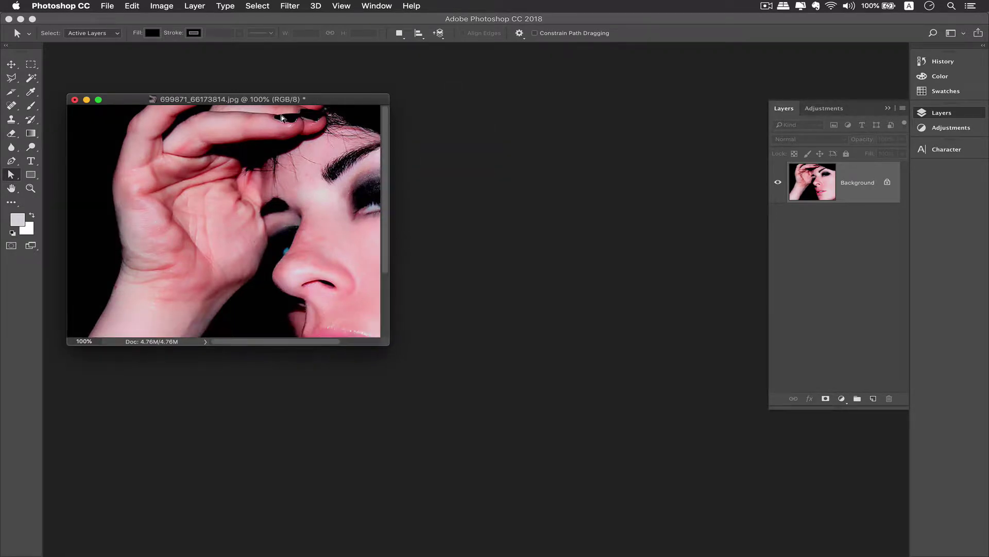
key(super+space)
alt+super+click(249, 186)
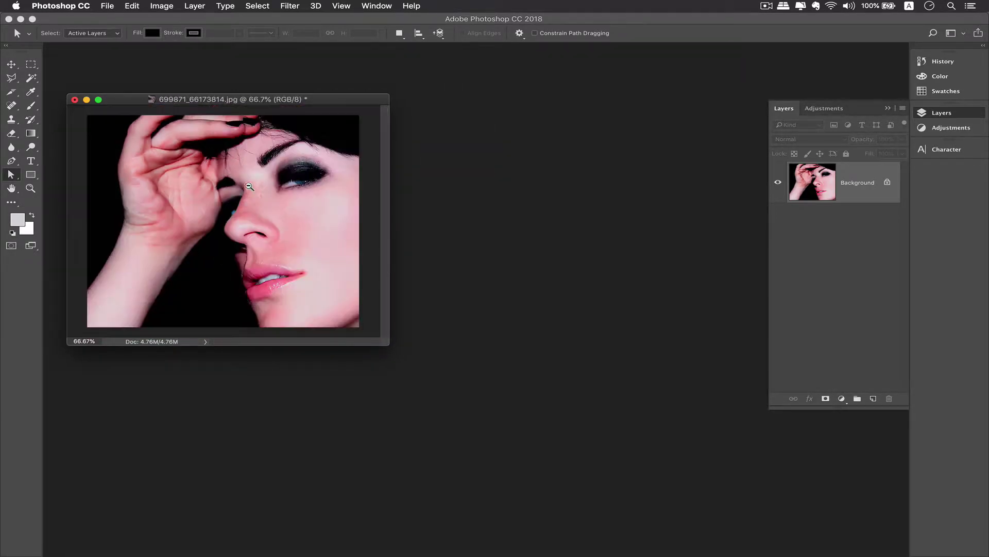
alt+super+click(249, 186)
key(v)
drag(389, 345, 332, 296)
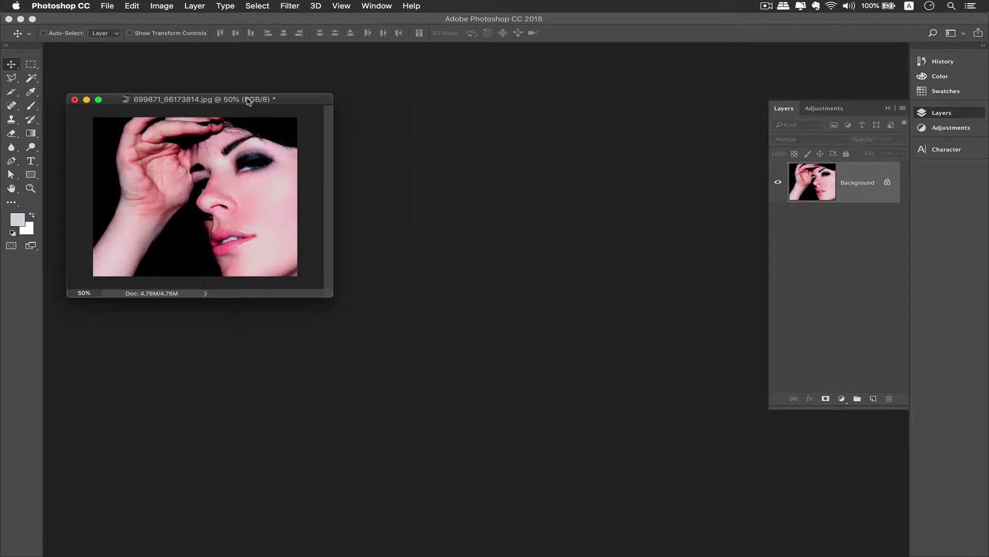
drag(249, 100, 238, 62)
Step: Duplicate the image under the suggested name and place the copy's window beside the original
click(162, 6)
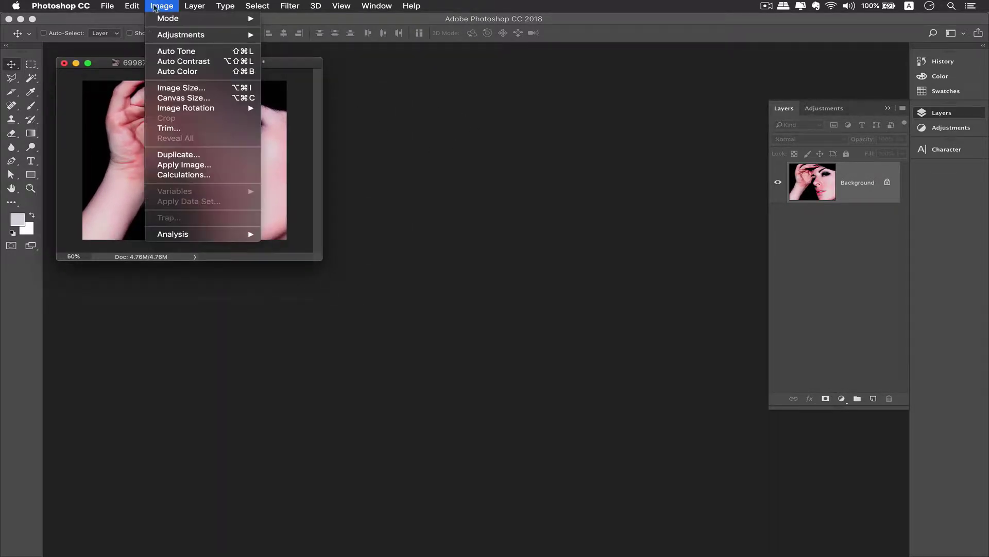
click(191, 156)
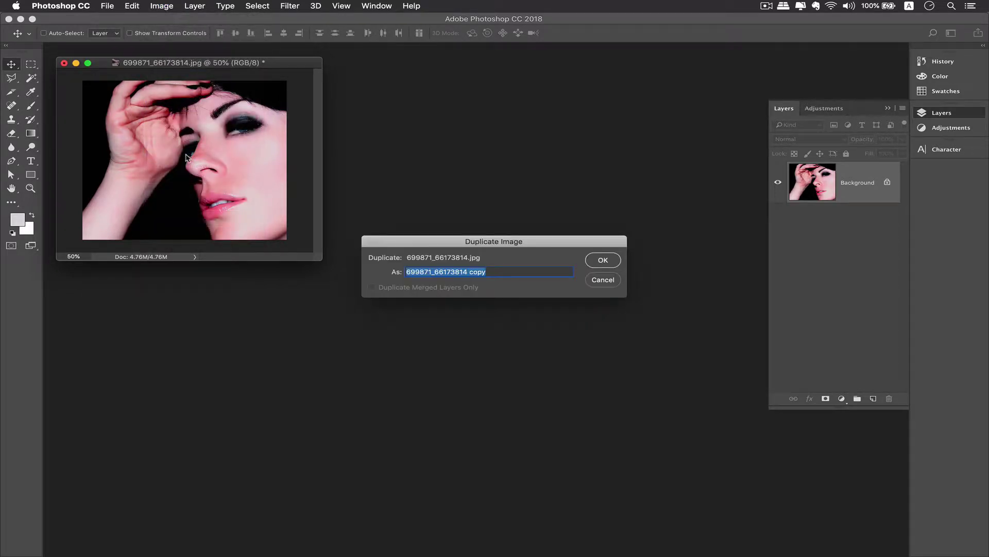
click(602, 261)
drag(242, 77, 253, 146)
drag(346, 147, 463, 102)
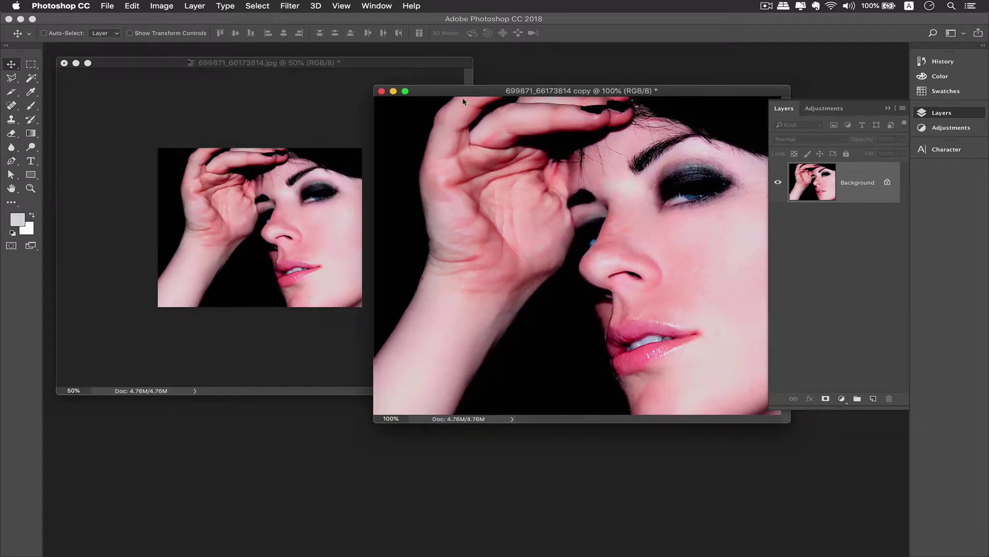
Step: Duplicate the copied photo under the suggested name and move the new copy's window clear of the other photos
click(159, 6)
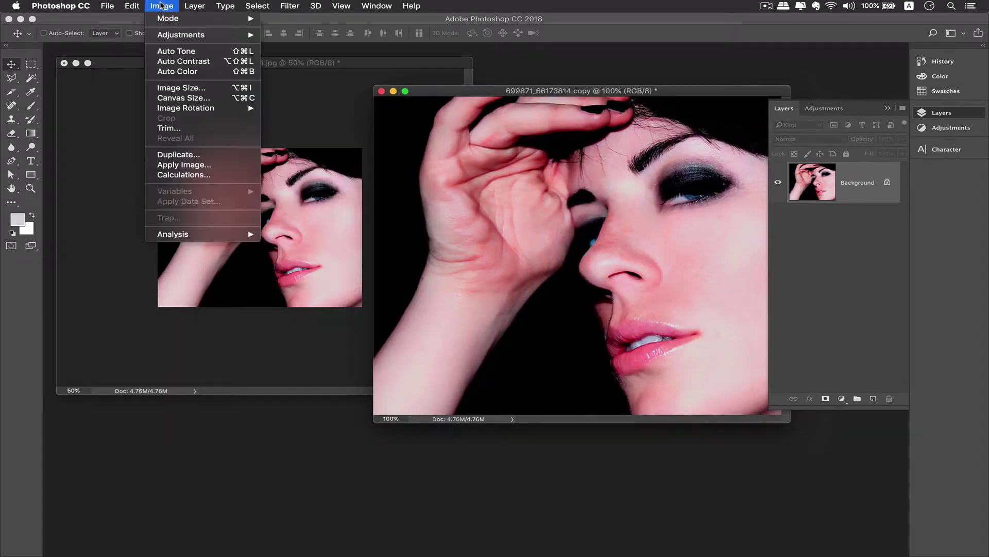
click(190, 156)
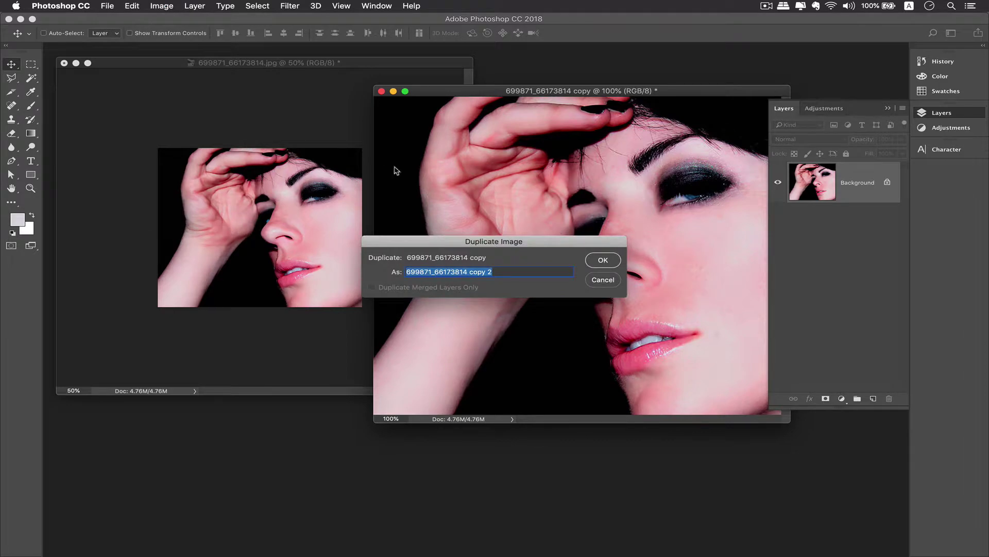
click(602, 261)
drag(571, 107, 463, 176)
drag(534, 92, 423, 74)
drag(623, 165, 509, 117)
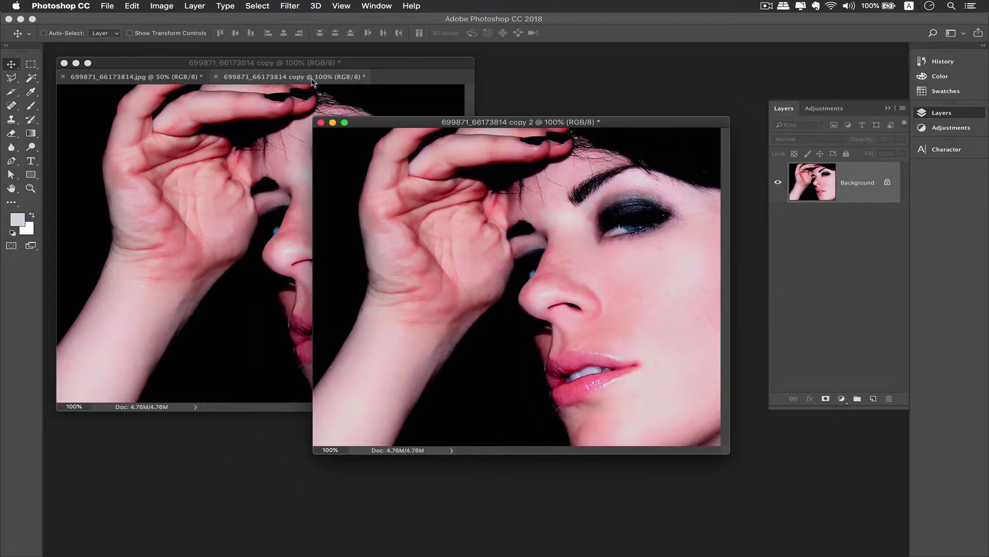
Step: Separate the first copy from the original's tab group and arrange the three photos as overlapping floating windows
click(283, 77)
drag(301, 83, 345, 197)
click(279, 72)
drag(289, 63, 277, 49)
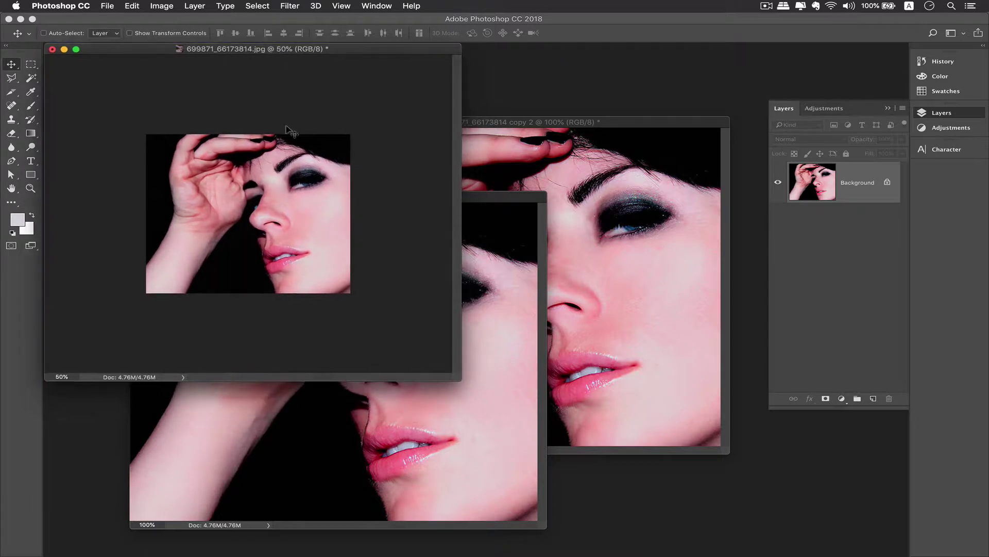
drag(468, 199, 478, 190)
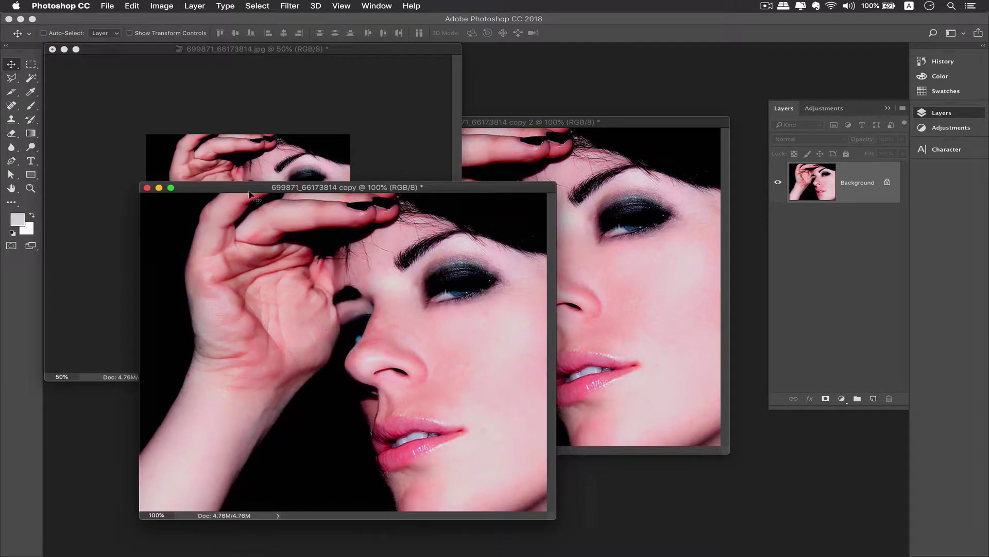
click(606, 124)
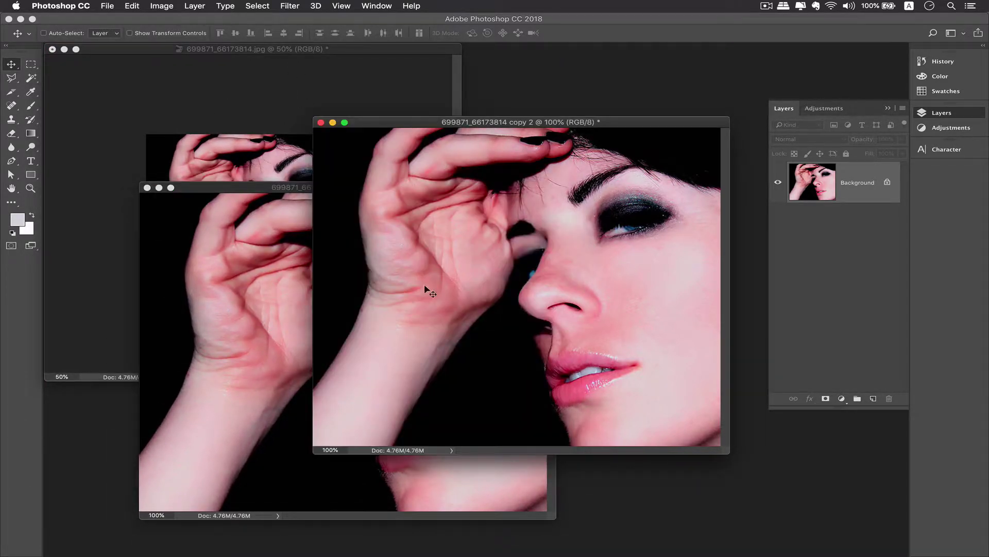
click(216, 186)
drag(215, 186, 230, 73)
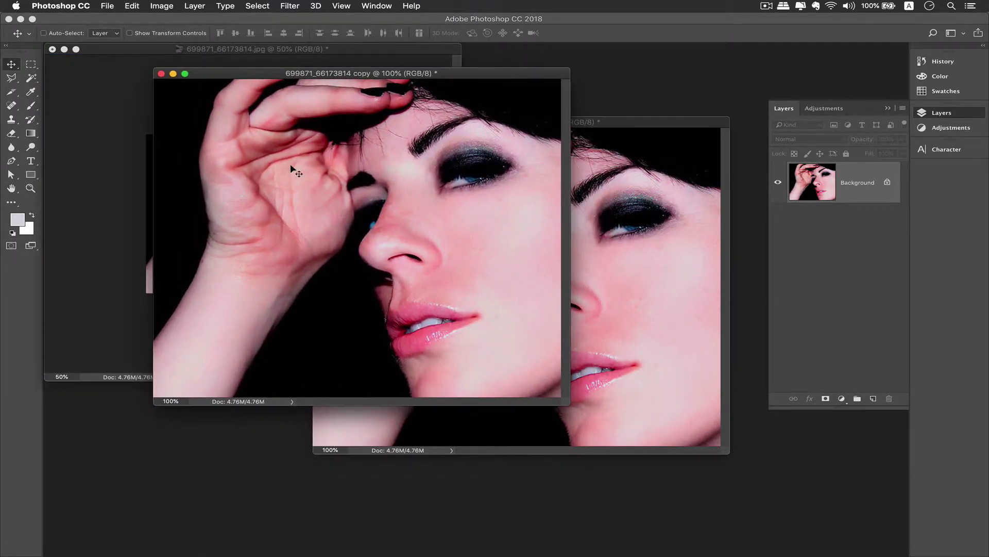
Step: Resize the first copy to a width of 30 centimeters with Resample turned on, at 240 pixels/inch
click(161, 6)
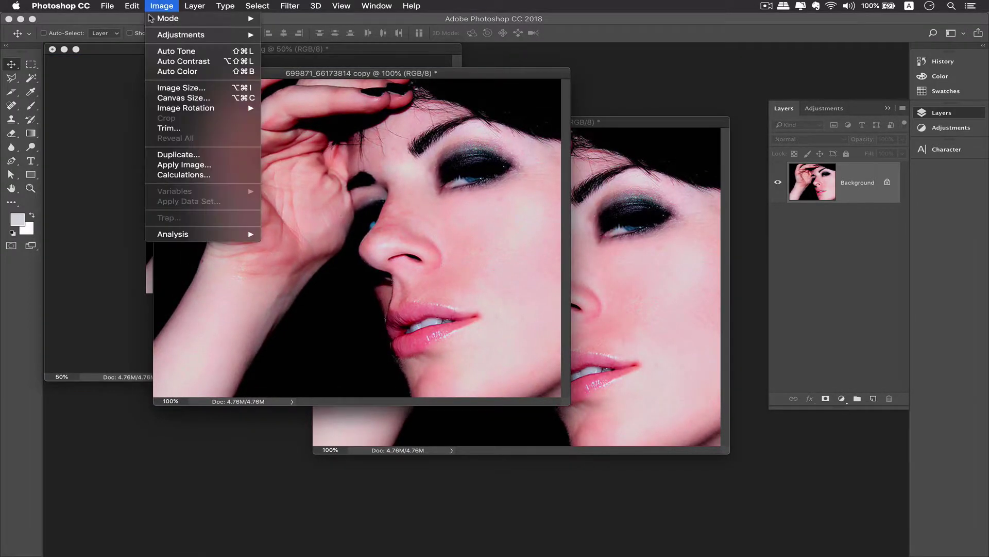
click(201, 93)
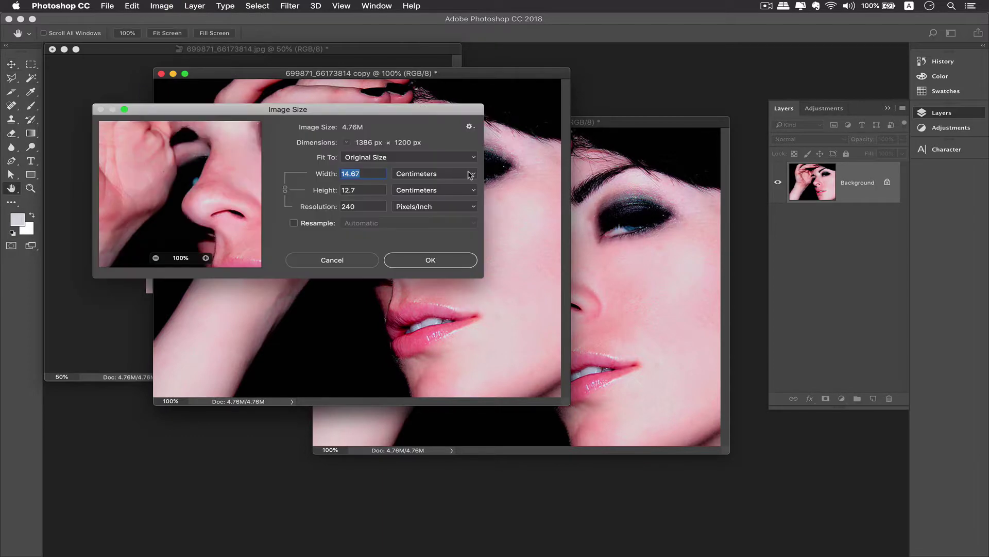
click(294, 224)
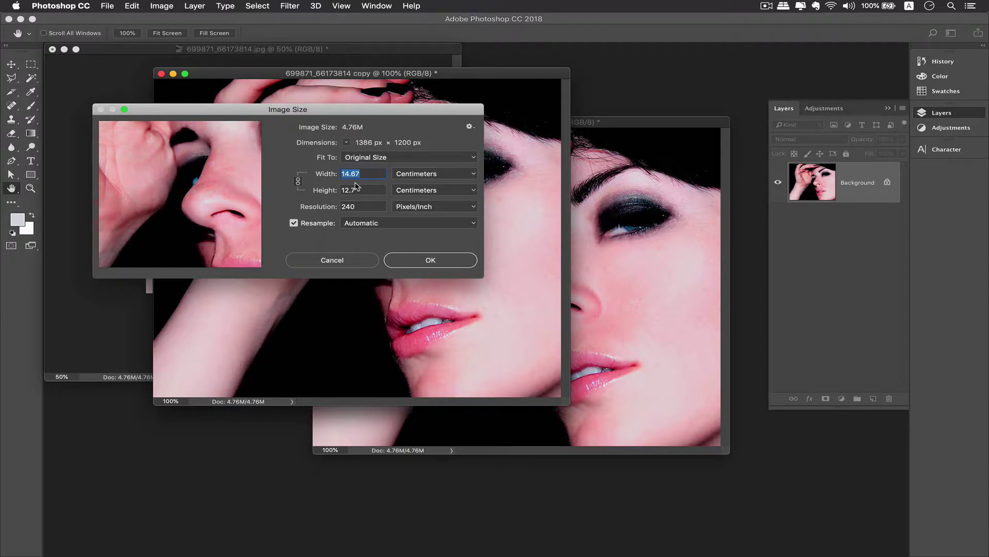
text(30)
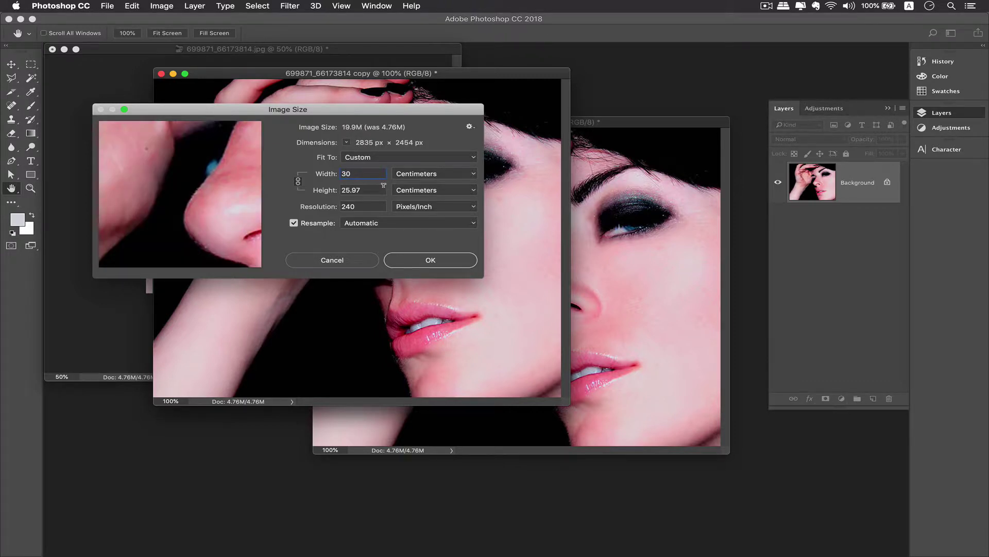
drag(342, 172, 368, 178)
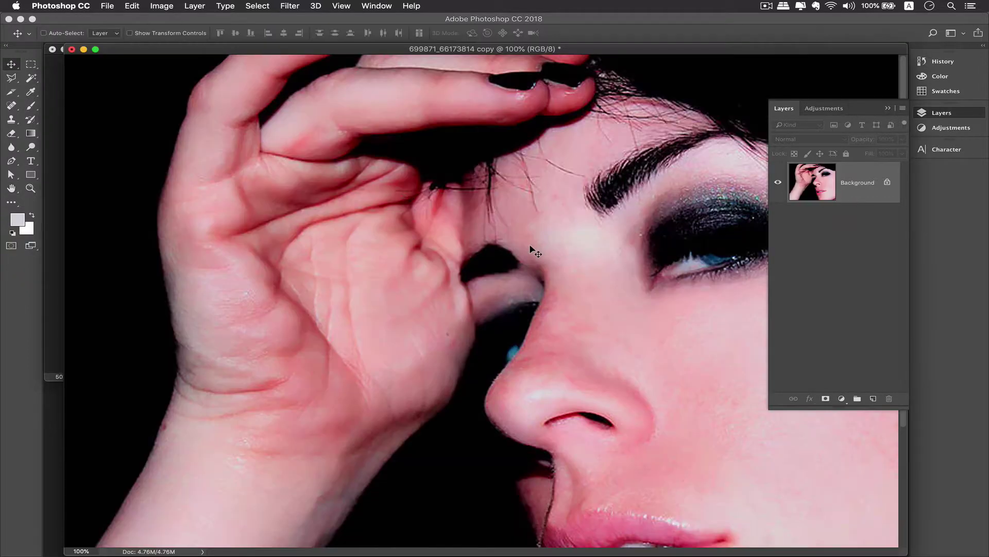
Step: Zoom the enlarged copy out to 50% and shrink its window around the picture
alt+super+click(442, 216)
alt+super+click(442, 216)
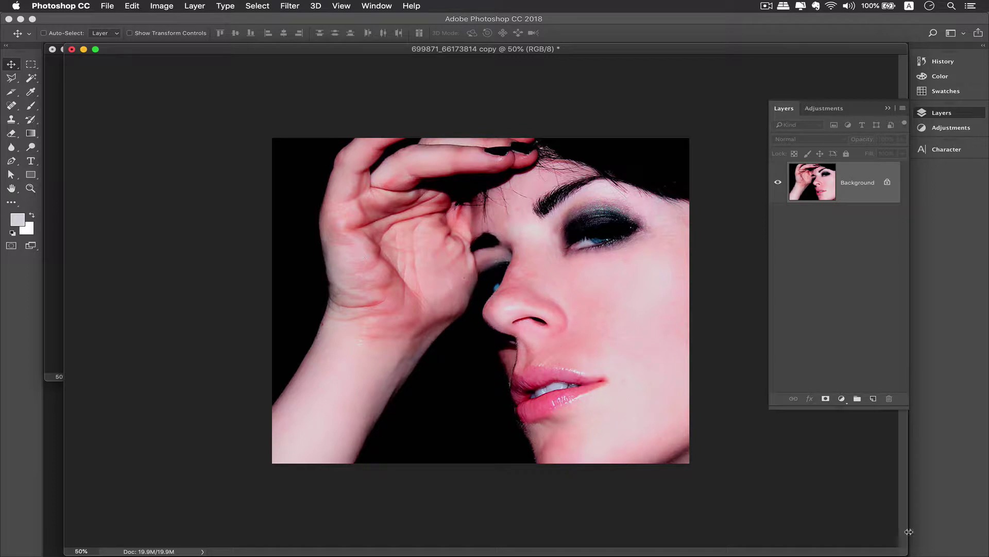
drag(906, 553, 515, 389)
Step: Resize the second copy to a width of 7 centimeters with Resample on, at 240 pixels/inch
drag(577, 124, 583, 128)
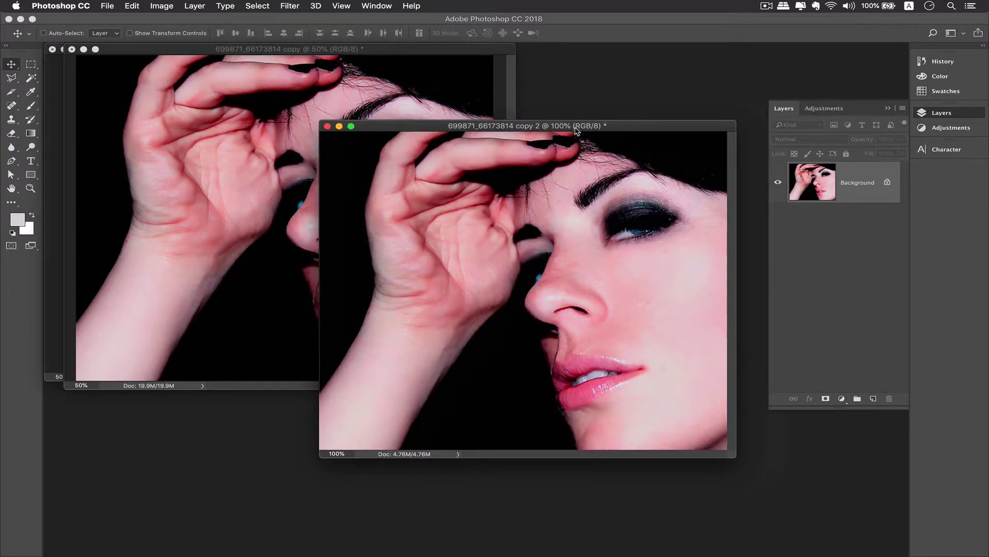
click(161, 6)
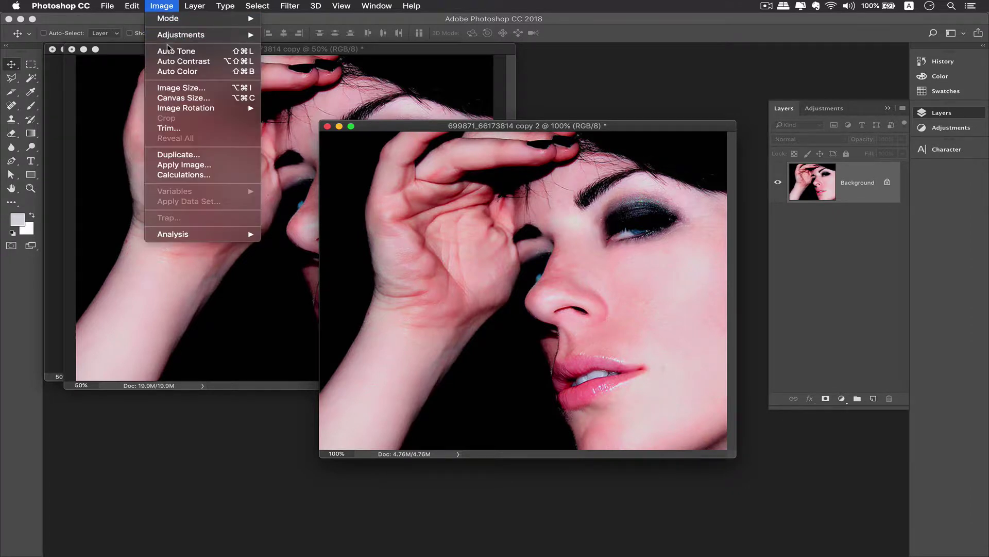
click(175, 87)
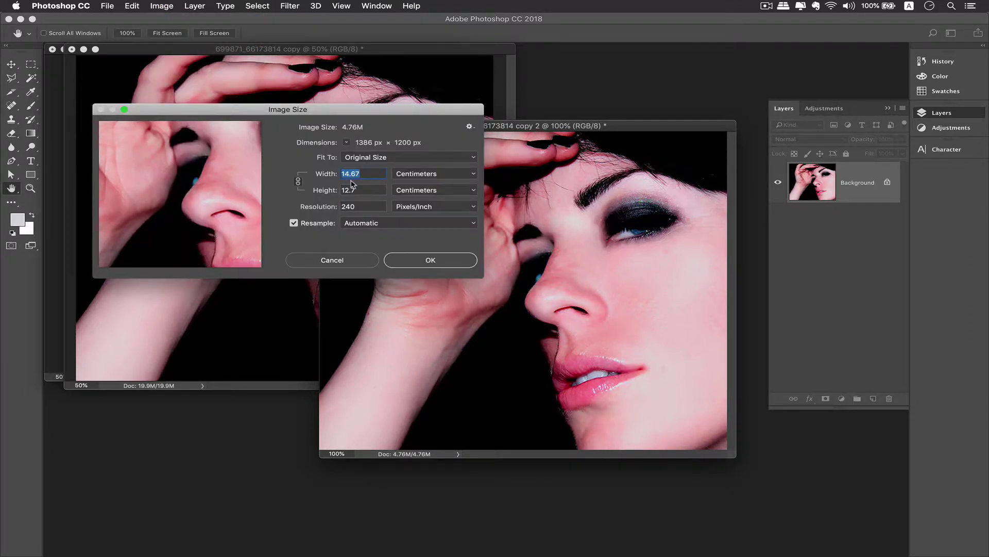
text(7)
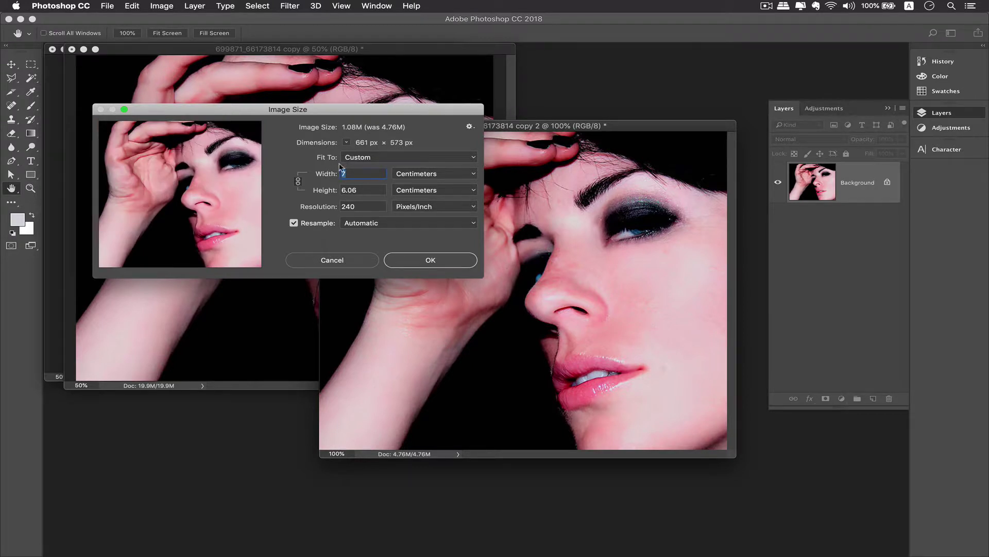
click(444, 265)
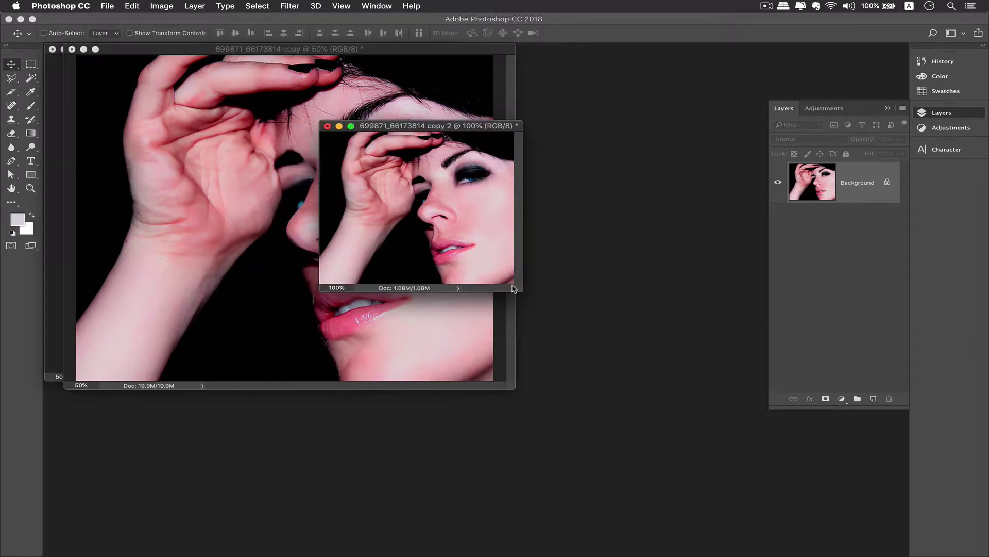
Step: Enlarge the second copy's window slightly around the picture and move it below the enlarged copy's face
drag(522, 290, 565, 320)
drag(453, 144, 428, 274)
click(464, 222)
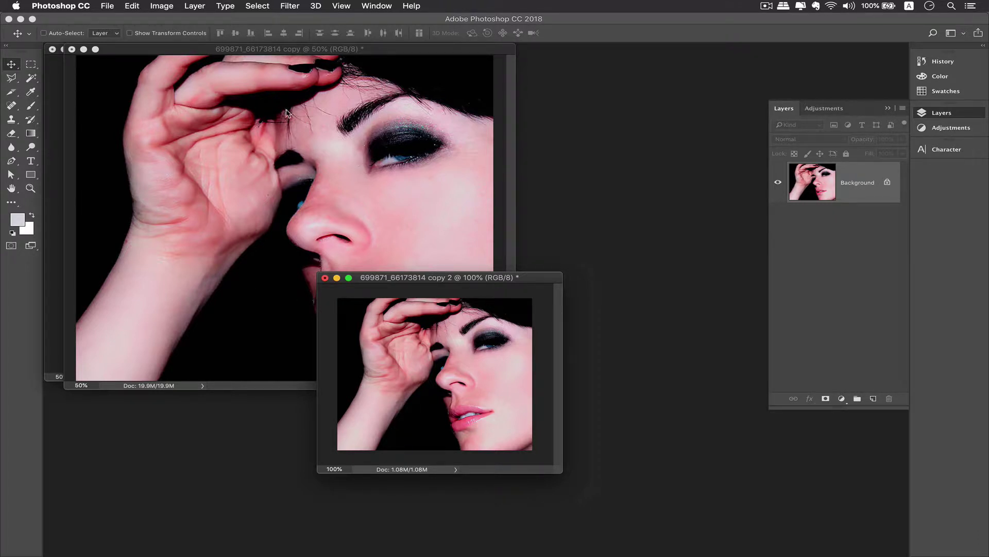
Step: Check the width and resolution in the enlarged copy's image size settings, leaving them unapplied
click(202, 56)
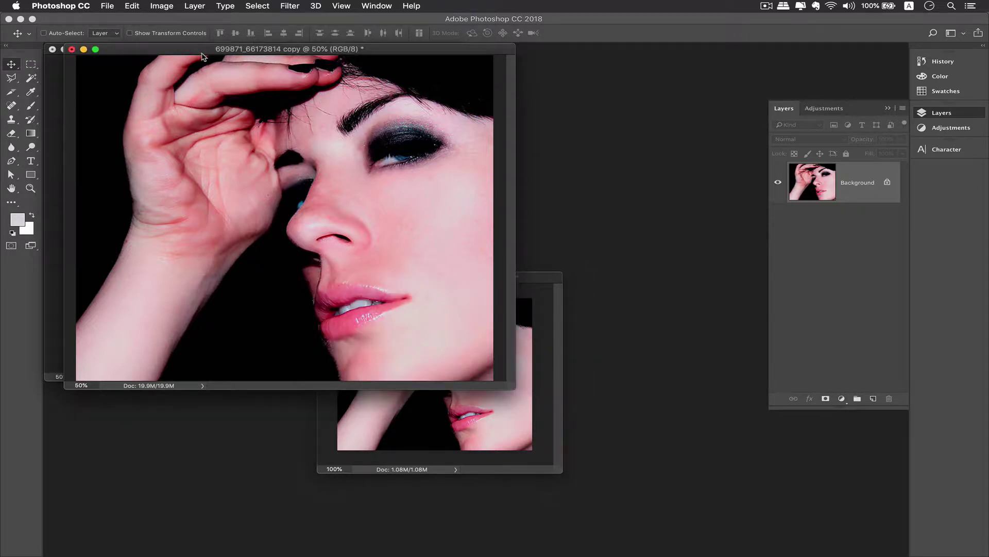
click(161, 5)
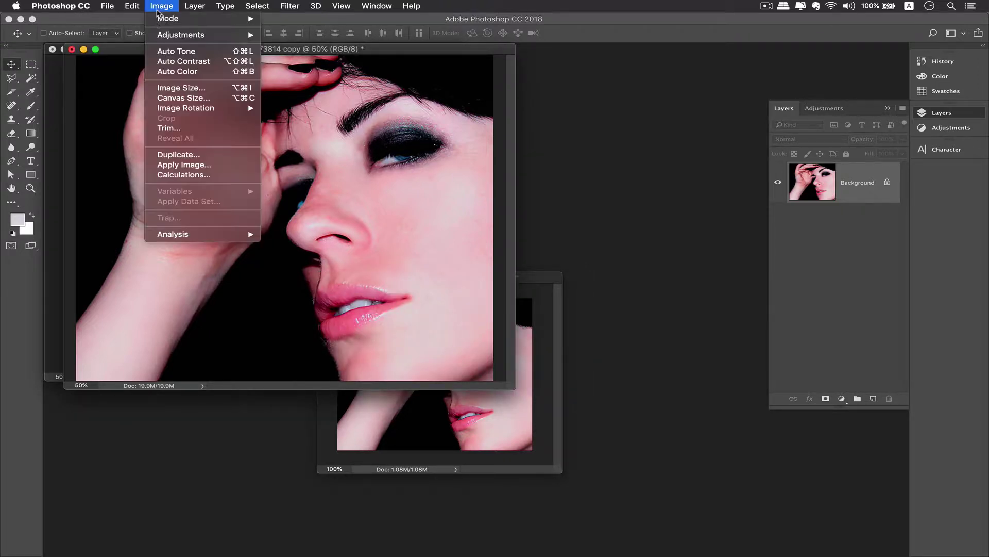
click(175, 88)
double_click(363, 203)
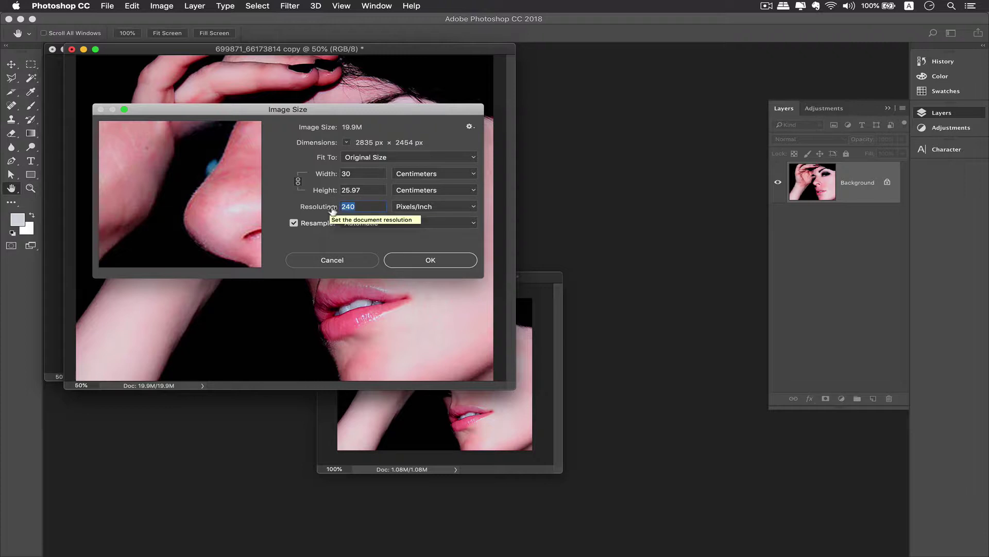
click(347, 174)
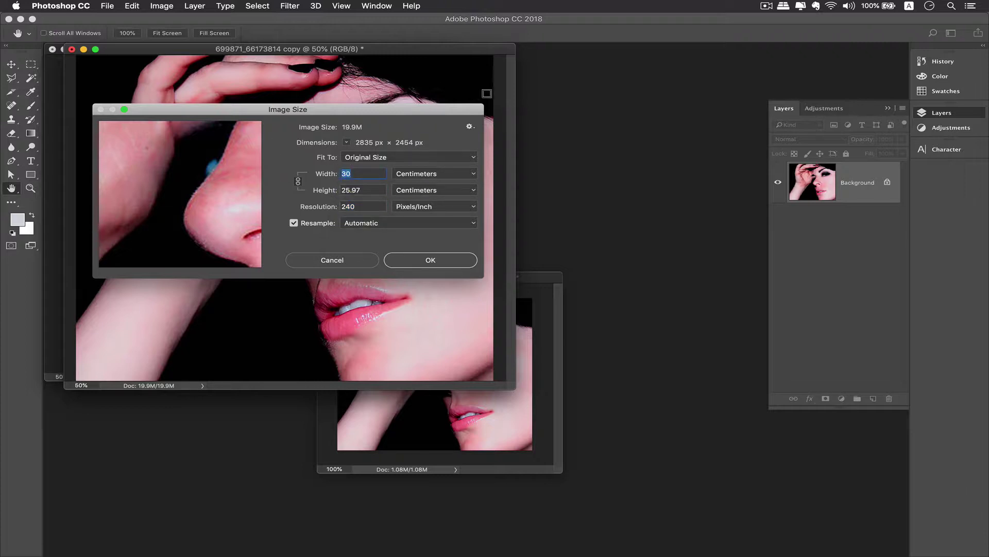
click(351, 206)
click(344, 263)
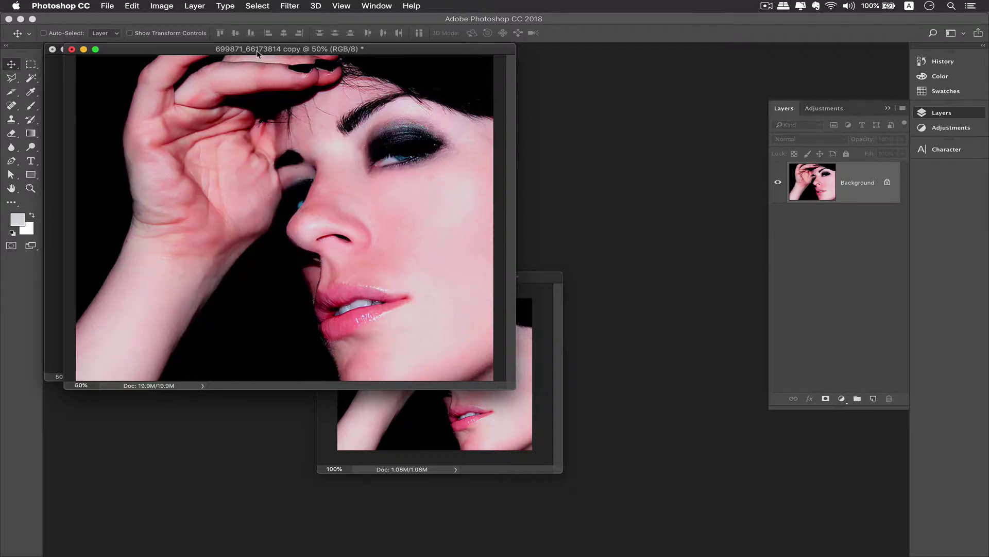
Step: Create a new white RGB document 30 centimeters wide and 40 centimeters high at 300 pixels/inch
drag(260, 52, 261, 95)
click(107, 5)
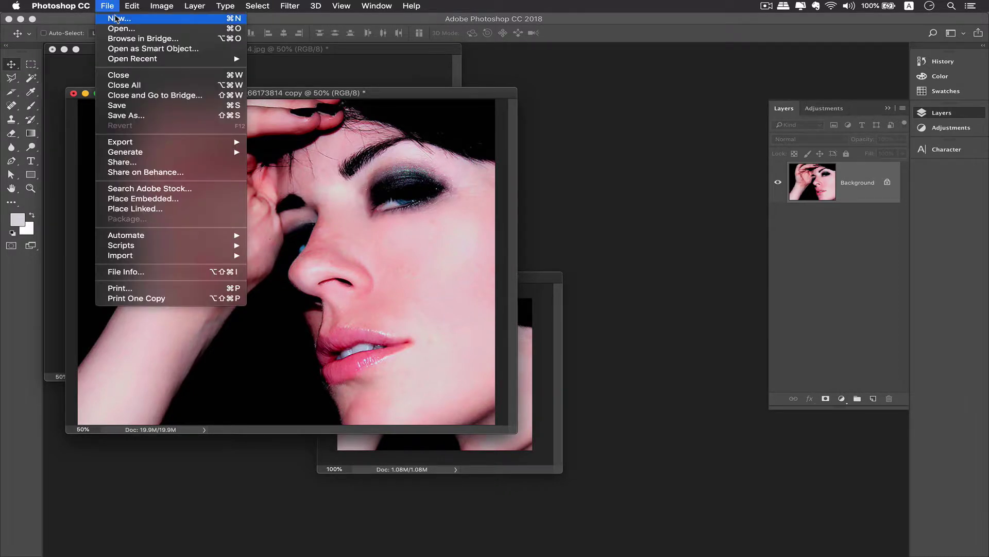
click(116, 19)
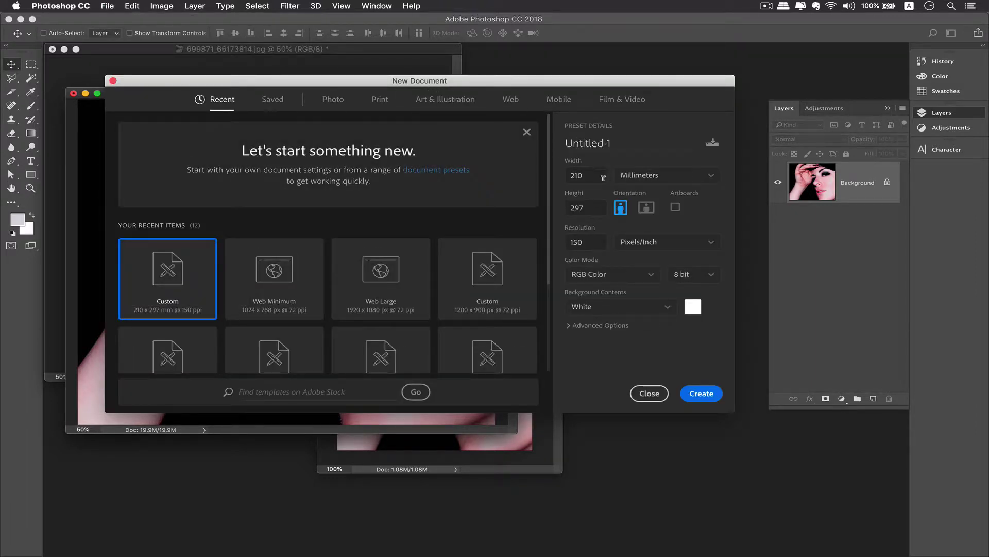
click(631, 175)
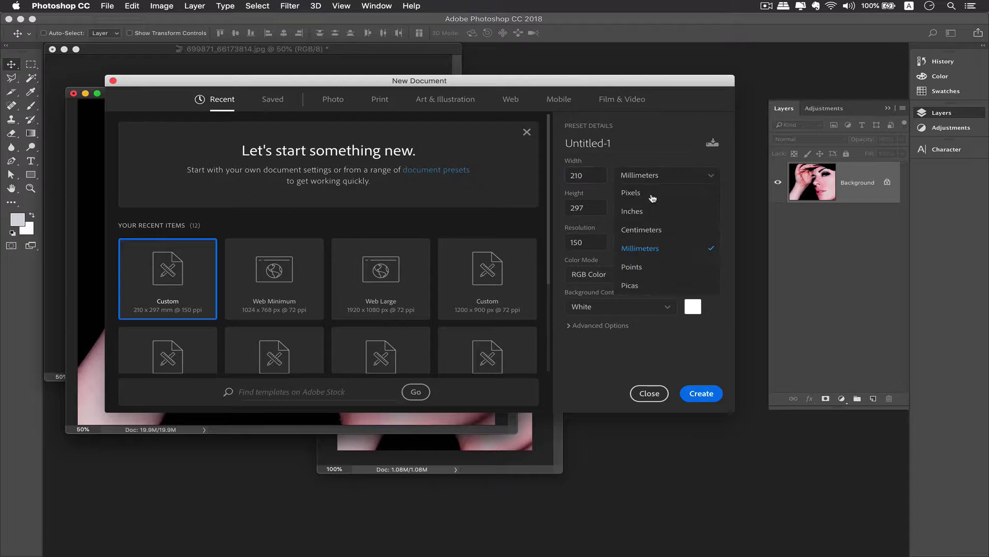
click(642, 230)
drag(596, 177, 563, 177)
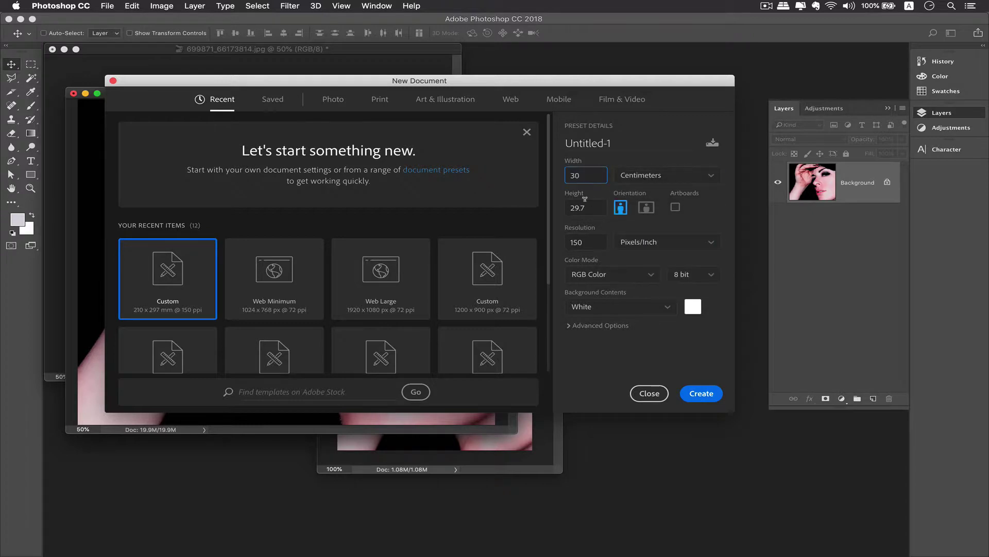
key(Tab)
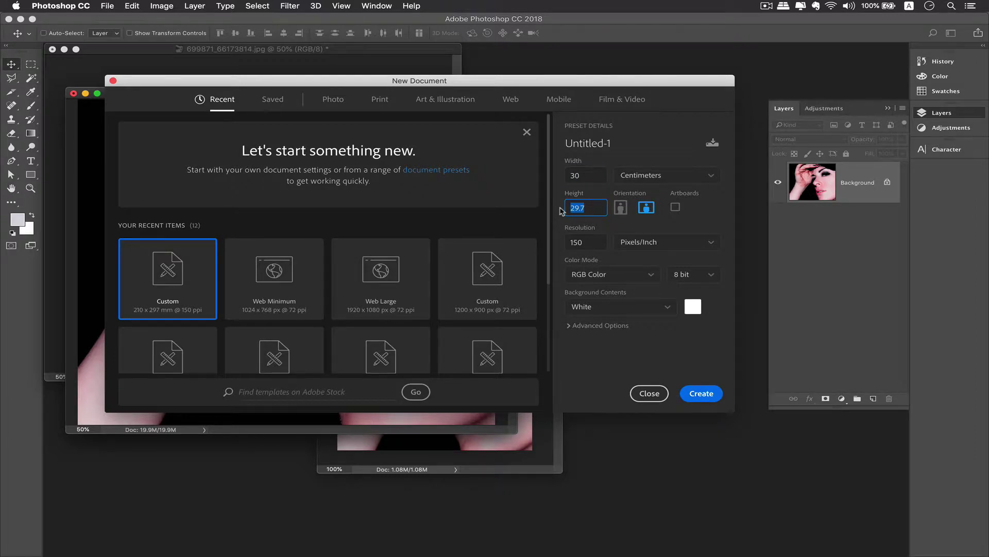
text(40)
key(Tab)
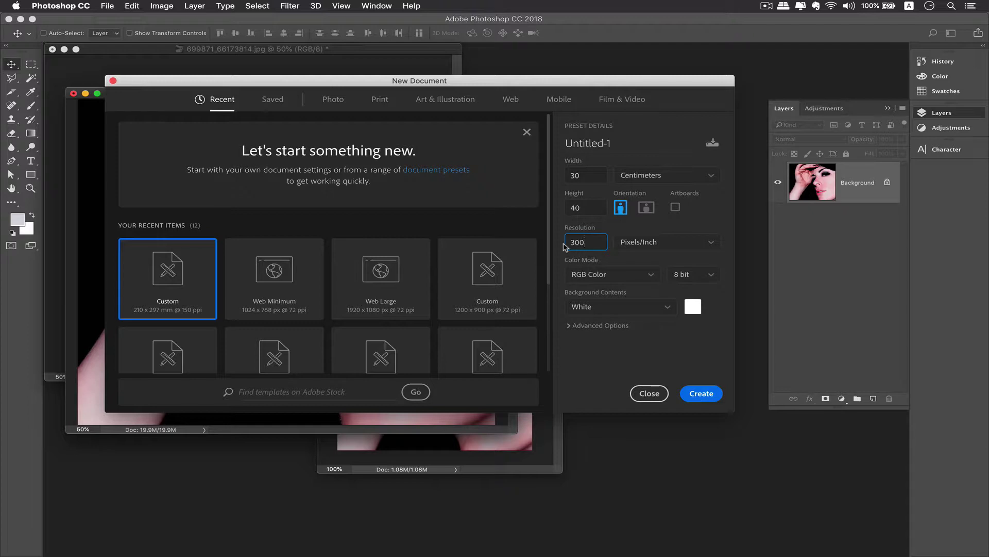
drag(502, 81, 470, 170)
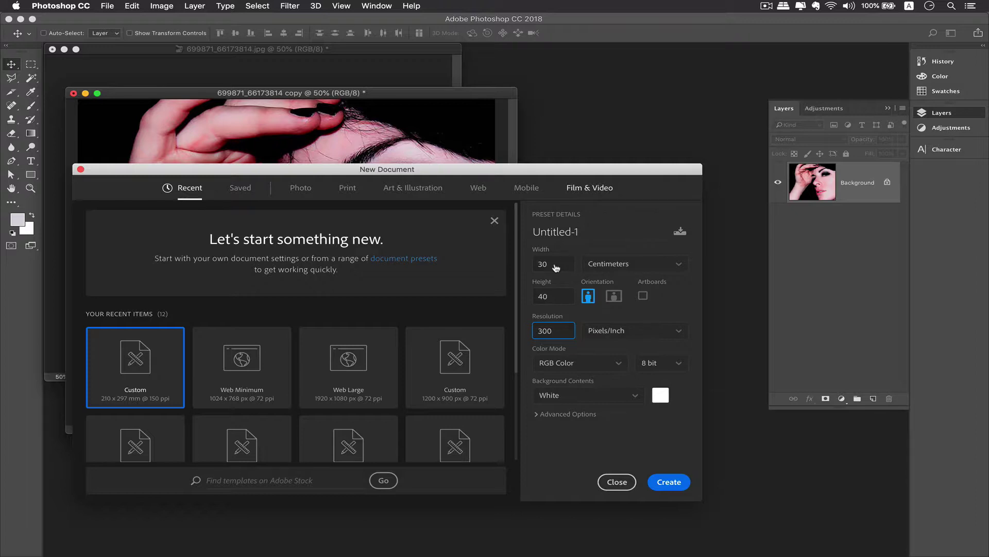
click(669, 482)
Step: Set the blank document's window beside the enlarged copy and copy that photo onto the blank page as a layer
drag(302, 110, 633, 79)
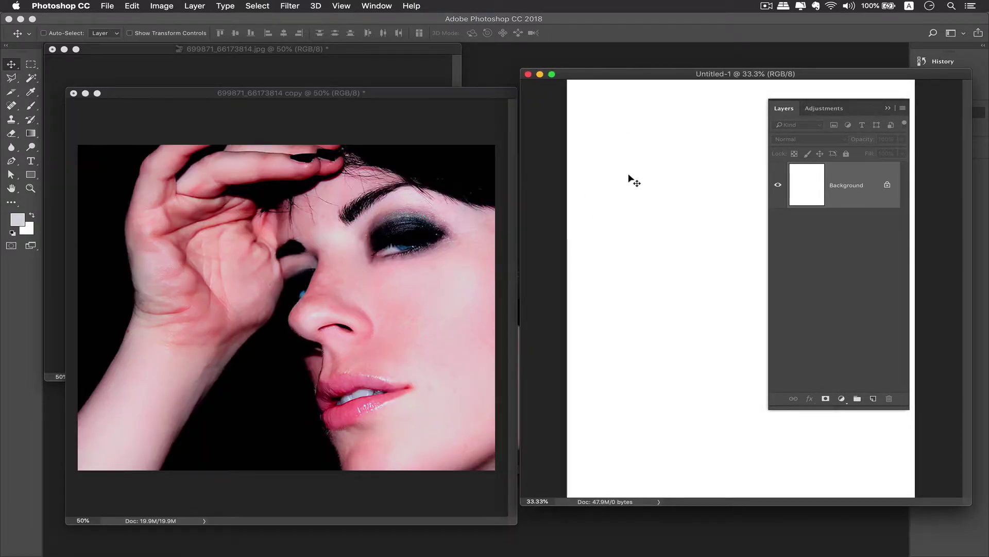
drag(436, 96, 426, 90)
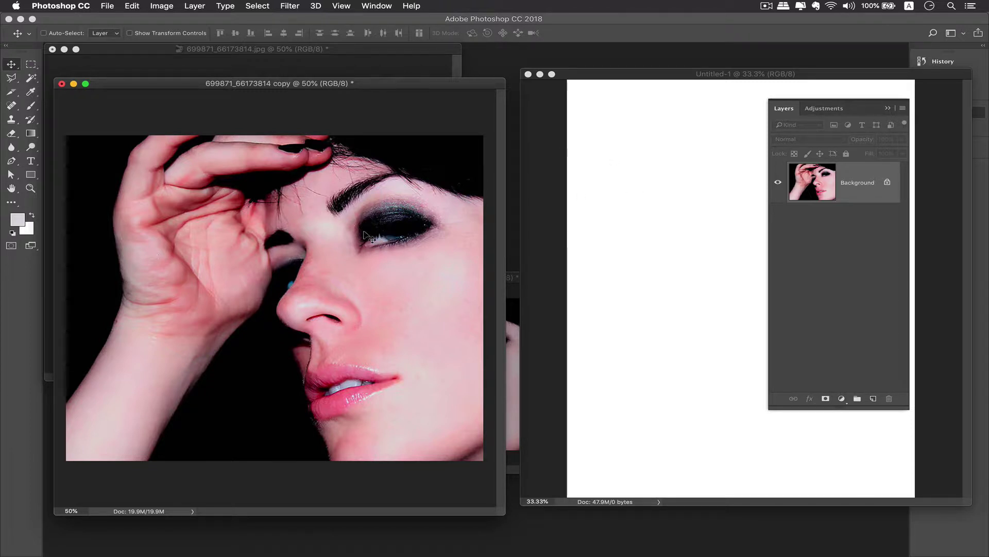
drag(337, 235, 660, 214)
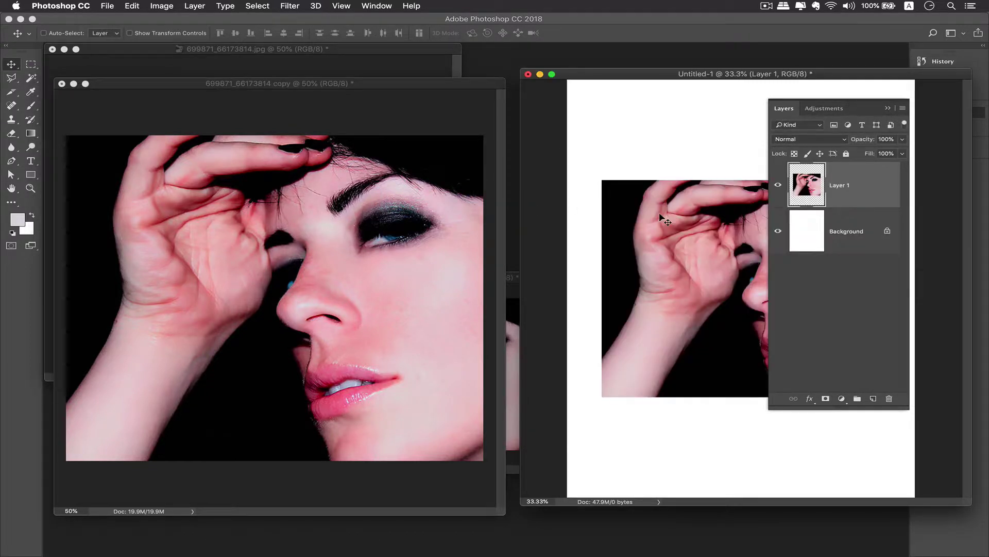
Step: Bring the second copy's window forward and copy its reduced photo onto the 30 x 40 cm page as a layer
click(509, 339)
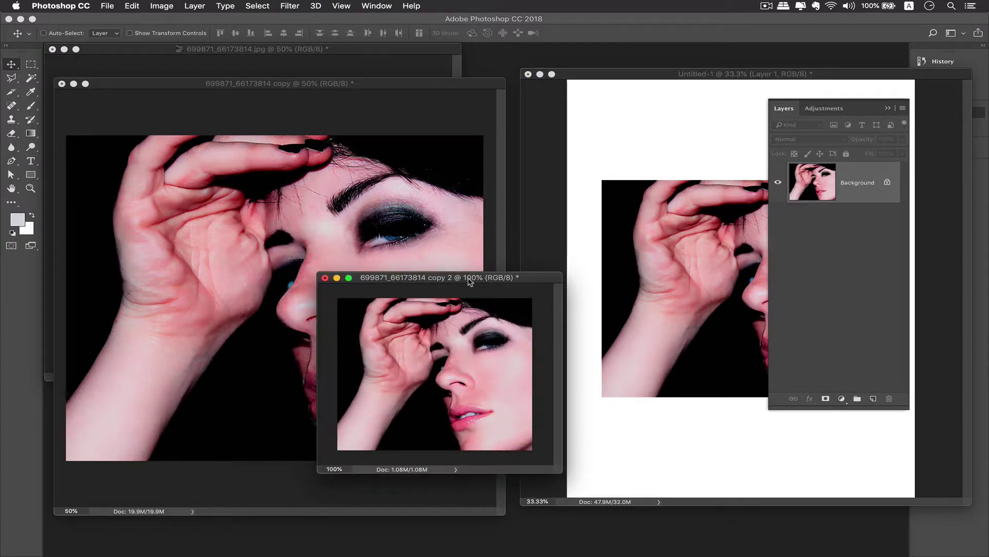
drag(485, 278, 405, 122)
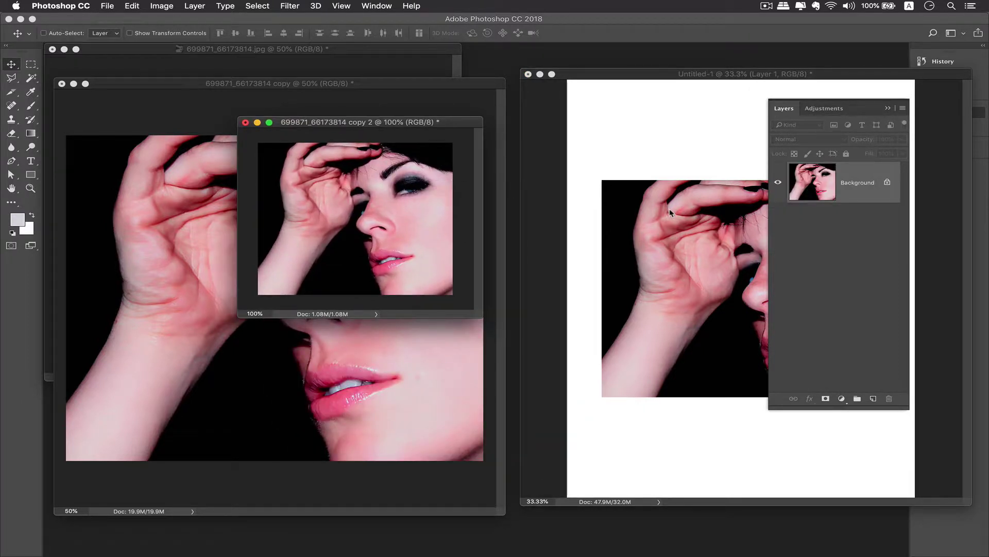
drag(670, 211, 669, 209)
drag(670, 74, 461, 71)
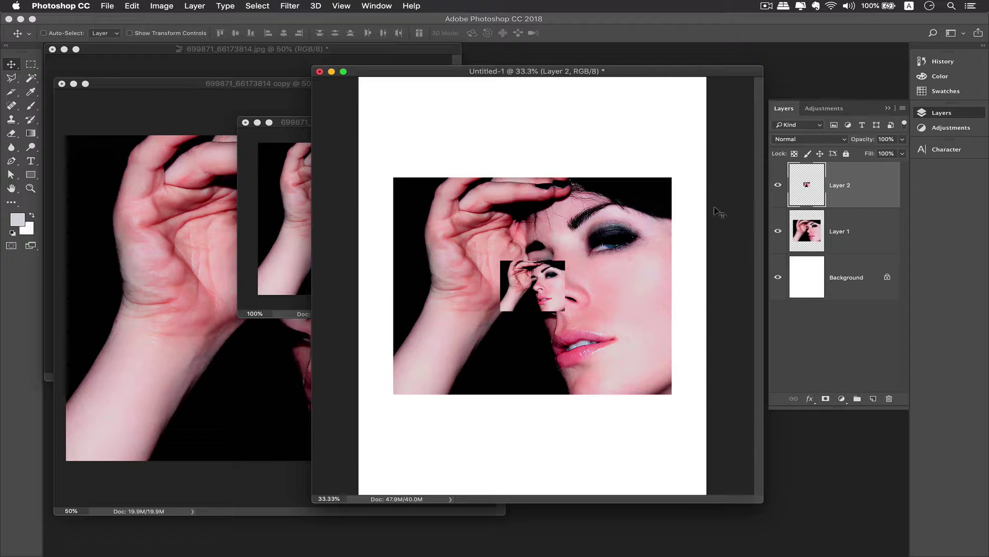
Step: Move the large photo to the lower part of the page and place the small photo above it without overlap
super+click(628, 319)
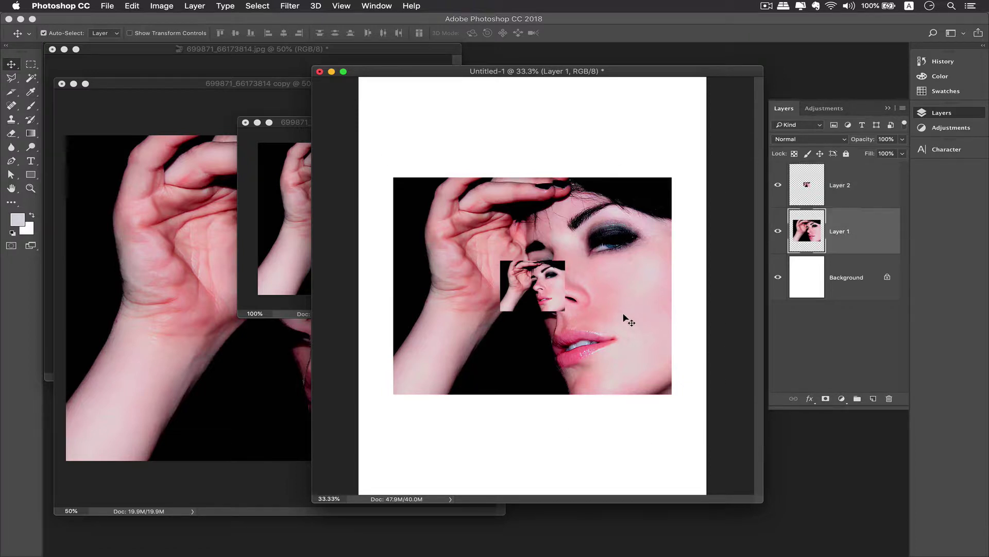
drag(624, 314, 621, 231)
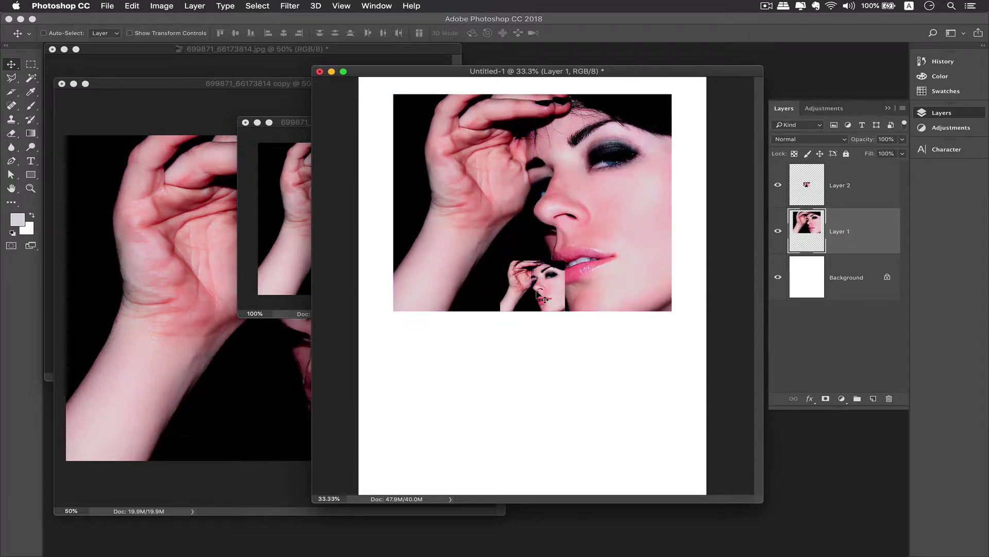
drag(544, 299, 539, 204)
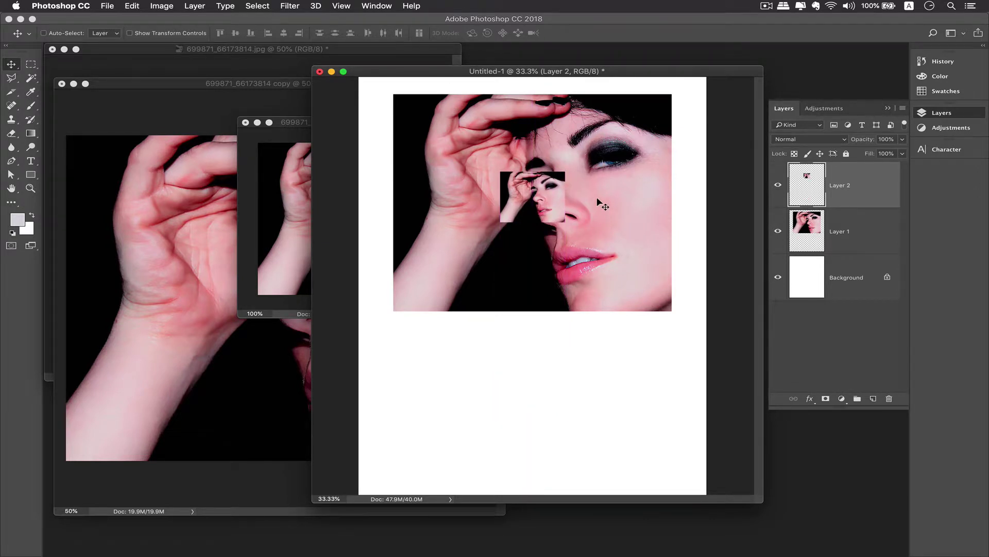
drag(602, 205, 598, 351)
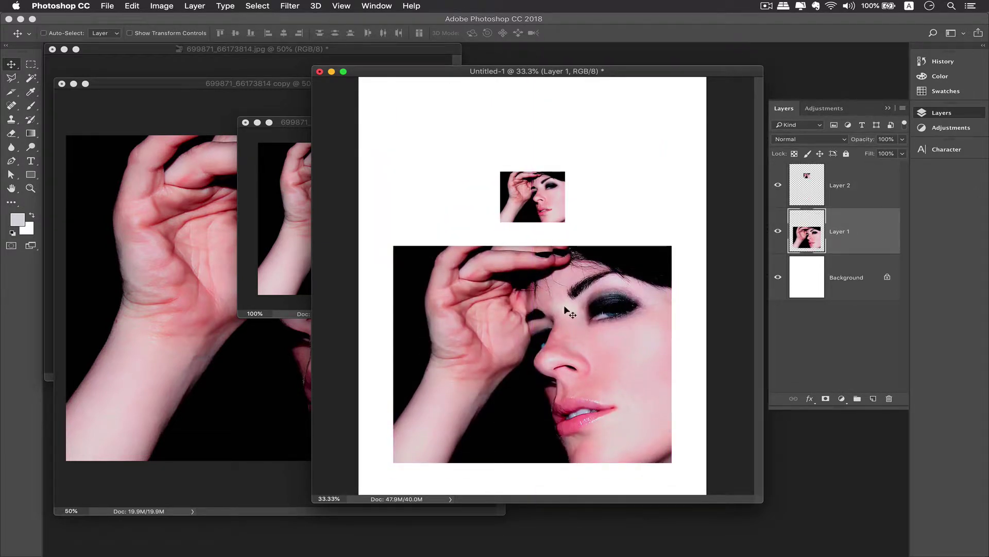
drag(536, 206, 536, 174)
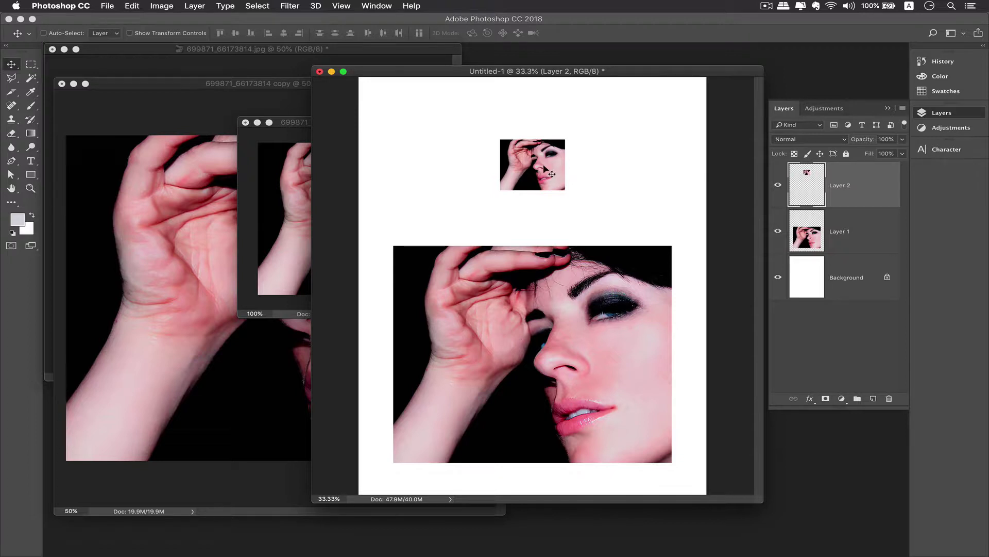
Step: Alternate the active layer between the small and large photos by picking them on the canvas, ending on the large one
key(super)
super+click(557, 283)
super+click(553, 178)
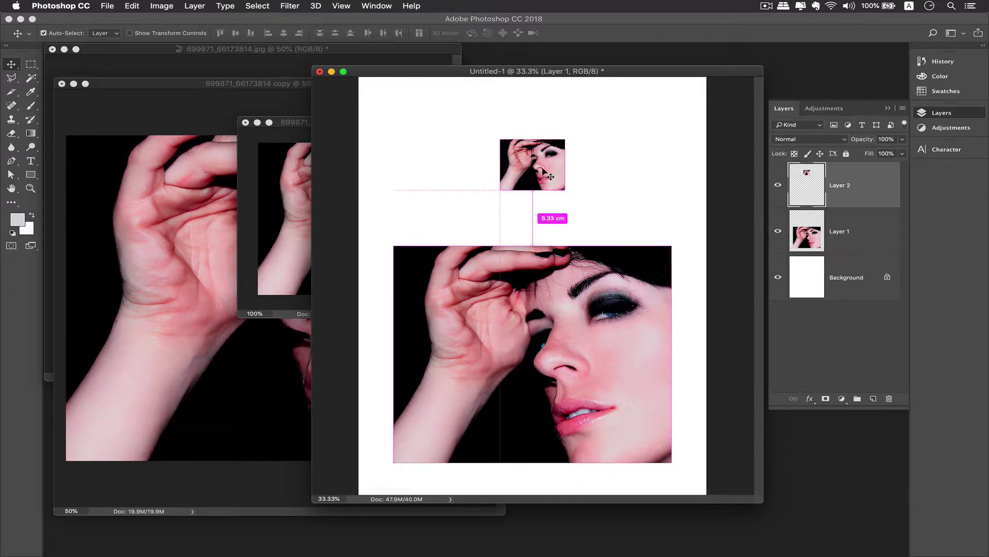
super+click(556, 298)
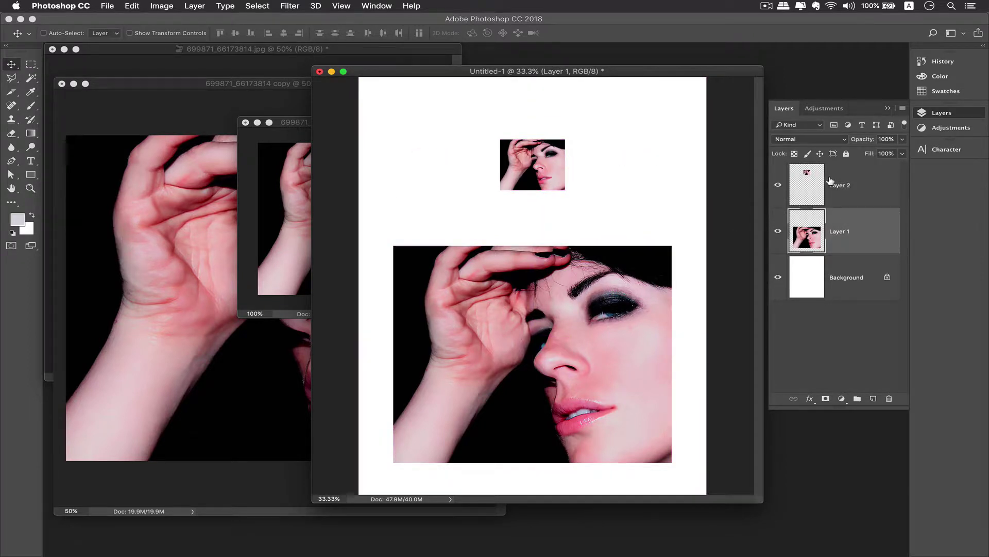
super+click(543, 178)
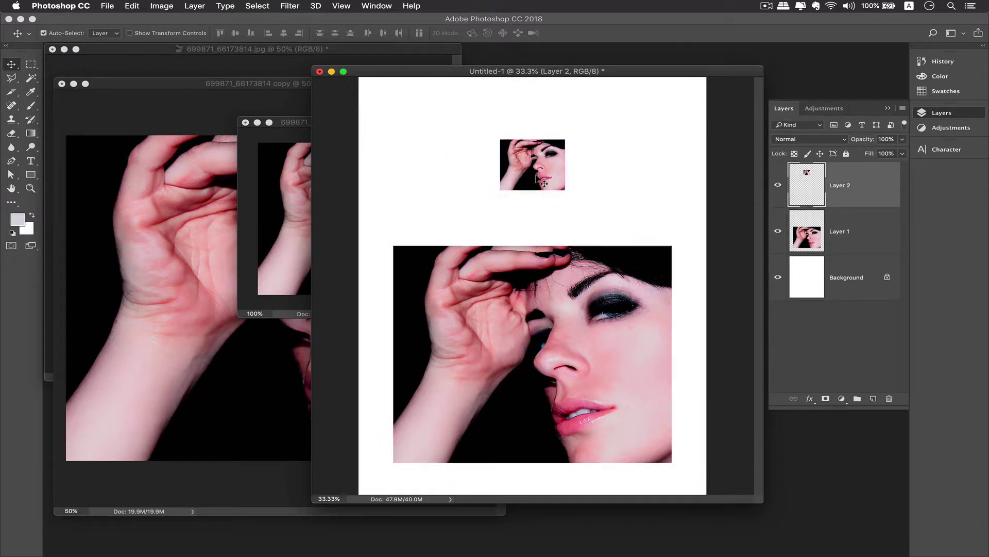
super+click(532, 294)
super+click(531, 174)
super+click(529, 288)
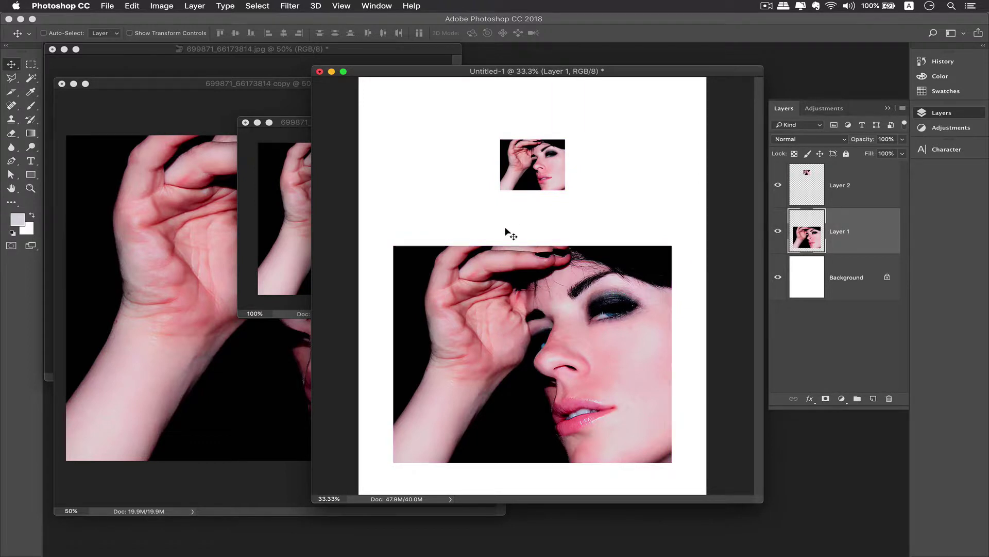
Step: Move the large photo up until it overlaps the small one, and enable Auto-Select for the Move tool
drag(429, 70, 359, 69)
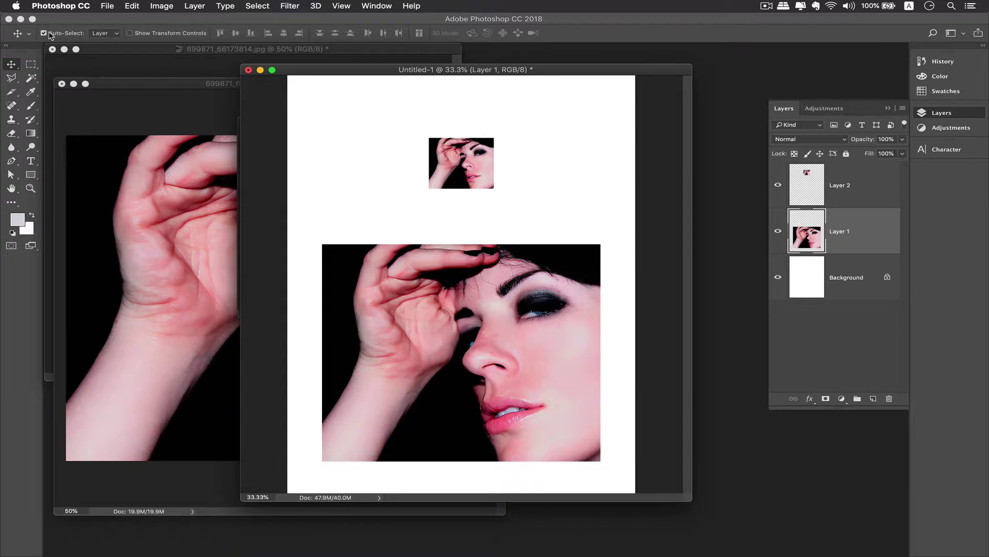
click(49, 33)
click(48, 33)
click(46, 33)
drag(460, 317, 459, 273)
click(55, 34)
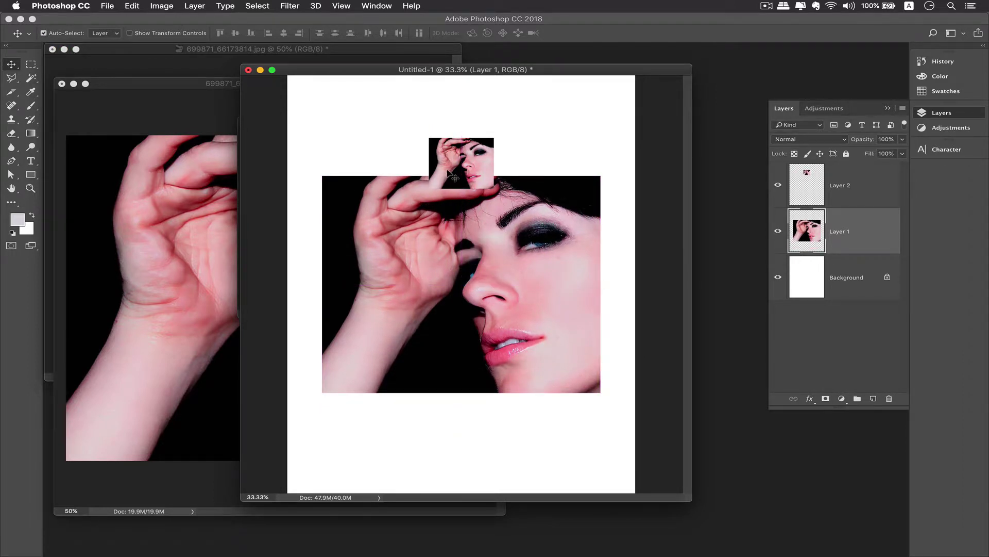
Step: Pick the overlapping photos alternately with Auto-Select and nudge the small photo slightly down over the large one
click(479, 172)
click(474, 206)
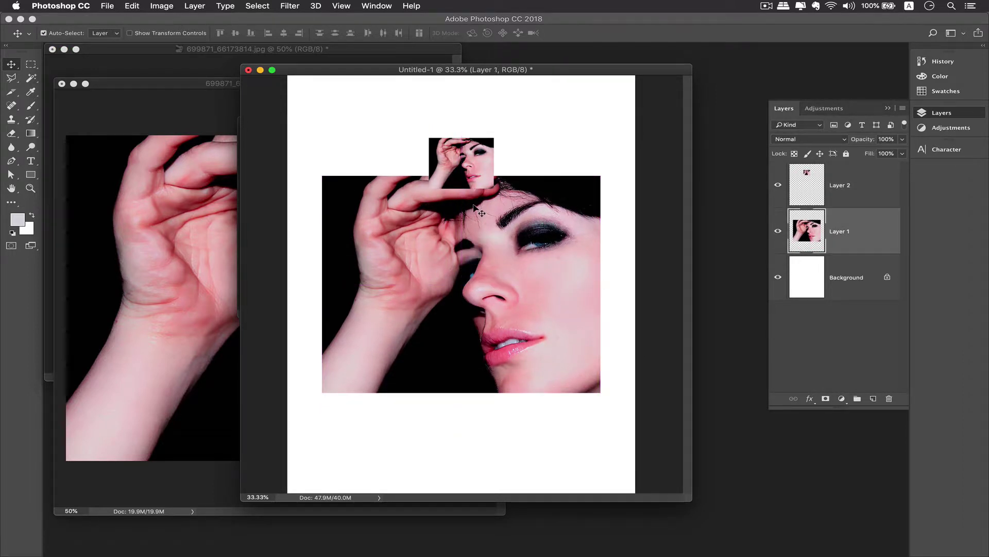
click(462, 168)
click(473, 199)
click(492, 185)
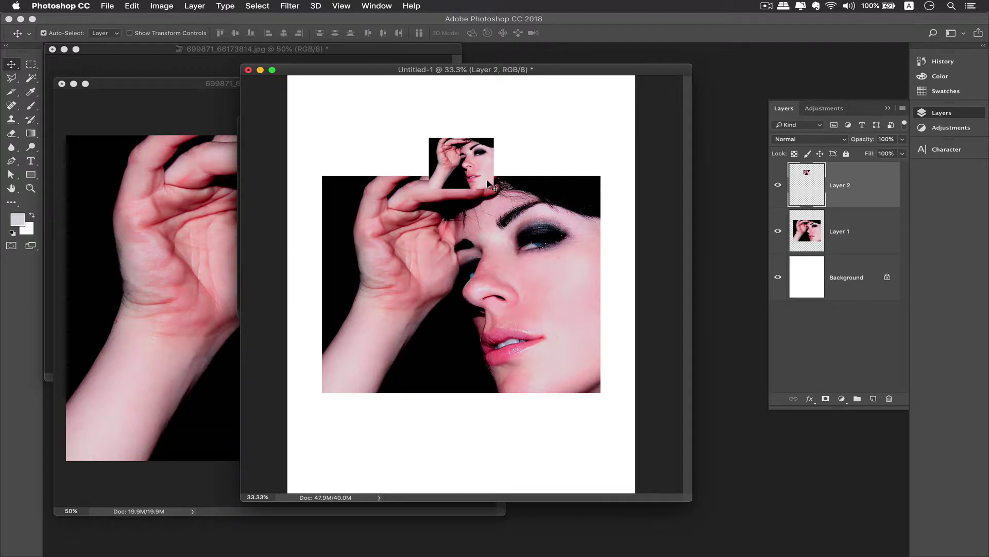
mouse_move(491, 185)
mouse_down()
mouse_move(491, 202)
mouse_move(492, 193)
mouse_move(505, 197)
mouse_up()
click(505, 201)
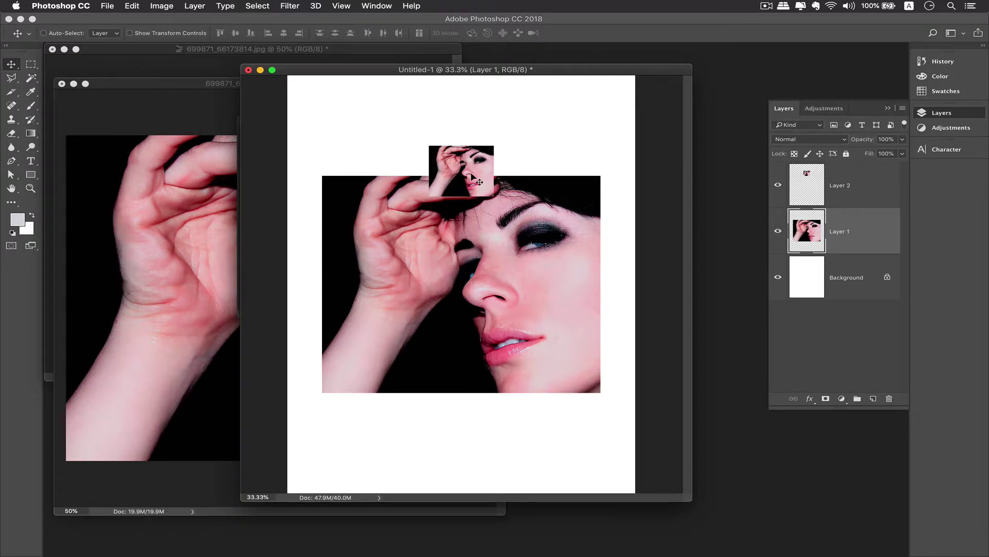
Step: Separate the overlapping photos by moving the small one up the page and the large one down
drag(463, 178, 462, 154)
super+click(511, 227)
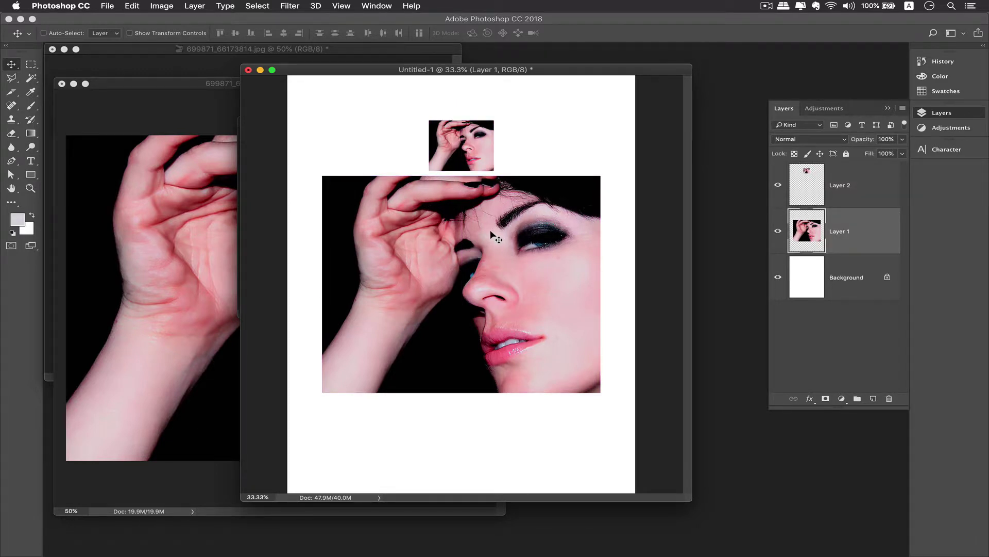
drag(488, 233, 472, 279)
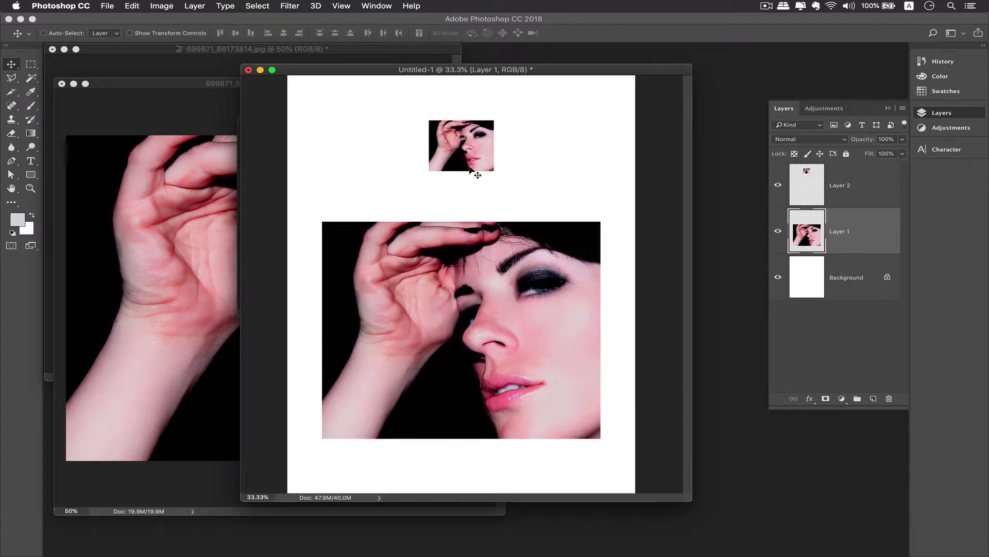
mouse_move(467, 138)
mouse_down()
mouse_move(467, 126)
mouse_move(466, 147)
mouse_up()
super+click(467, 149)
drag(498, 69, 558, 69)
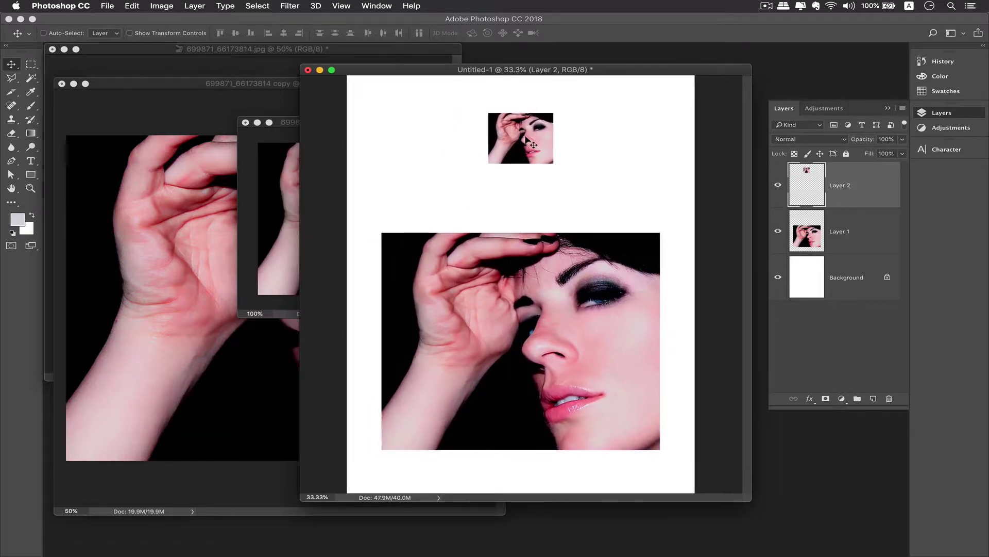
drag(526, 137, 527, 147)
Step: Minimize the 30 x 40 cm page, the enlarged copy and the original photo, leaving only the second copy's window open
drag(585, 70, 641, 73)
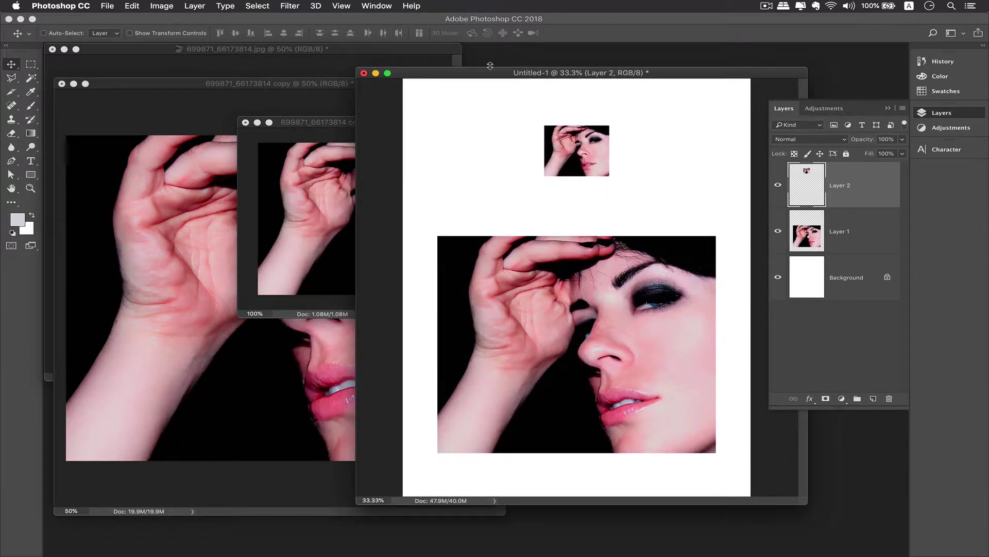
drag(490, 66, 450, 71)
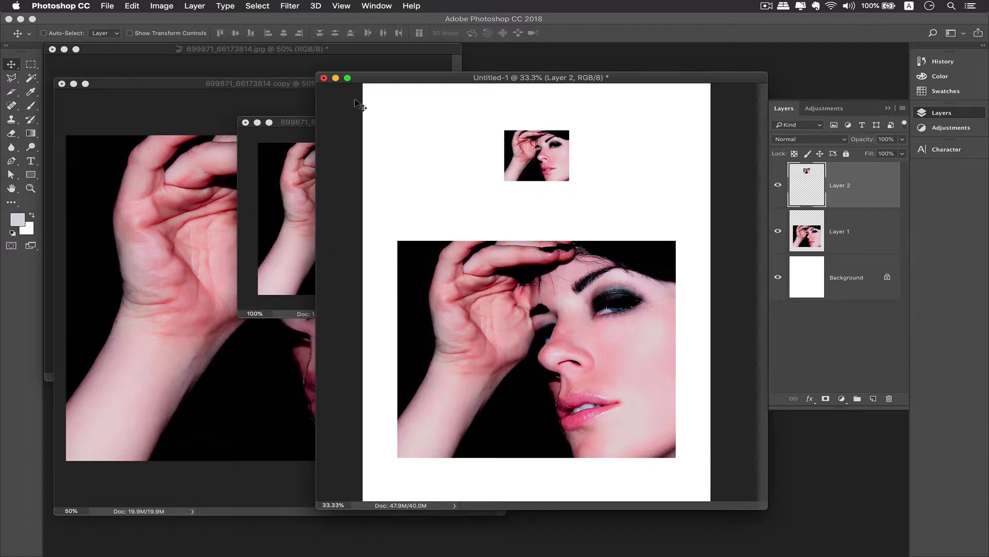
click(335, 78)
drag(420, 126, 399, 133)
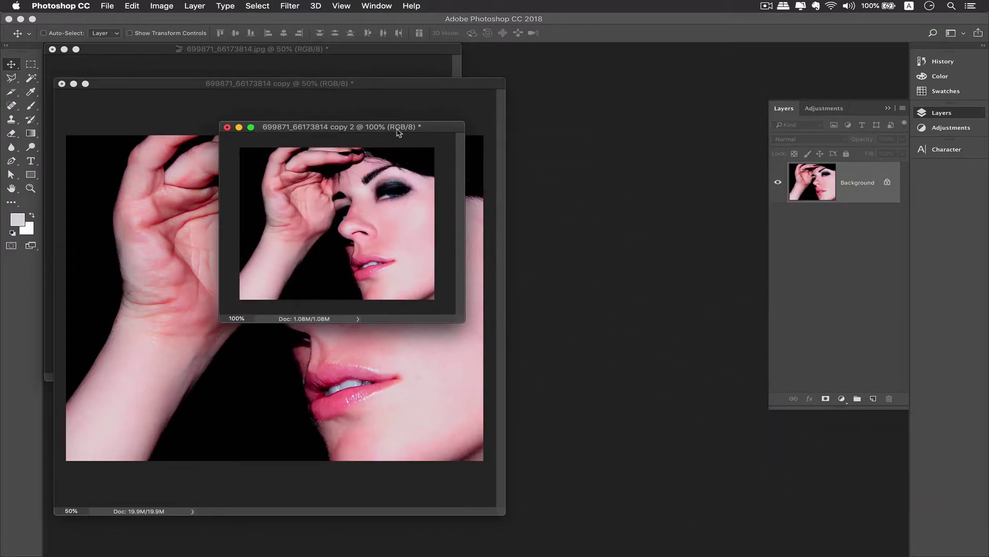
click(127, 111)
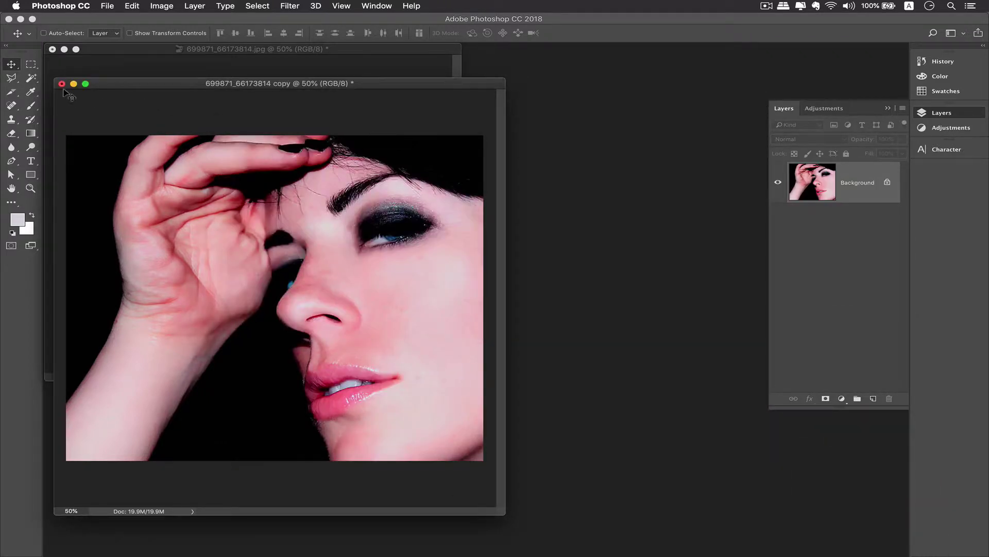
click(73, 83)
drag(326, 129, 191, 75)
click(64, 49)
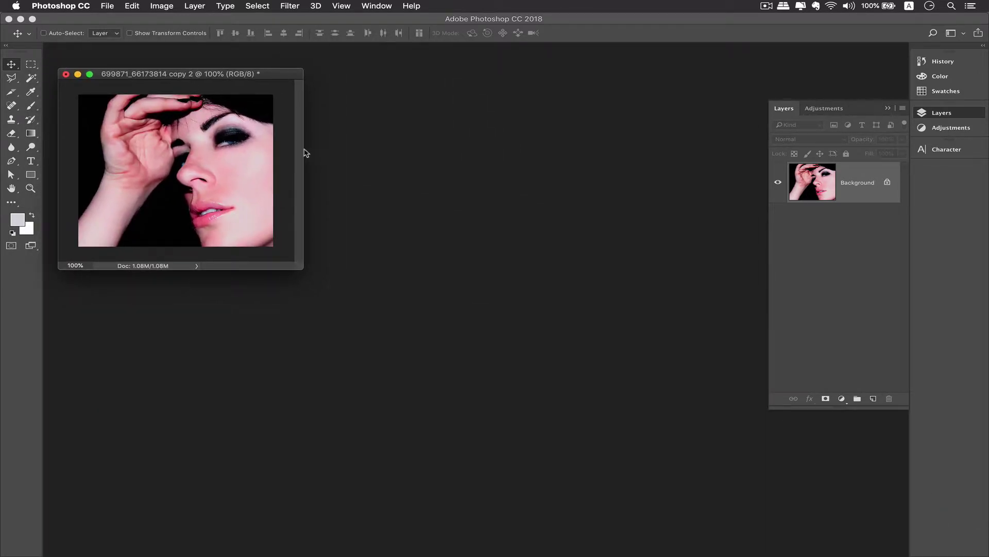
Step: Check the width and resolution in the second copy's image size settings, leaving them unapplied
click(162, 5)
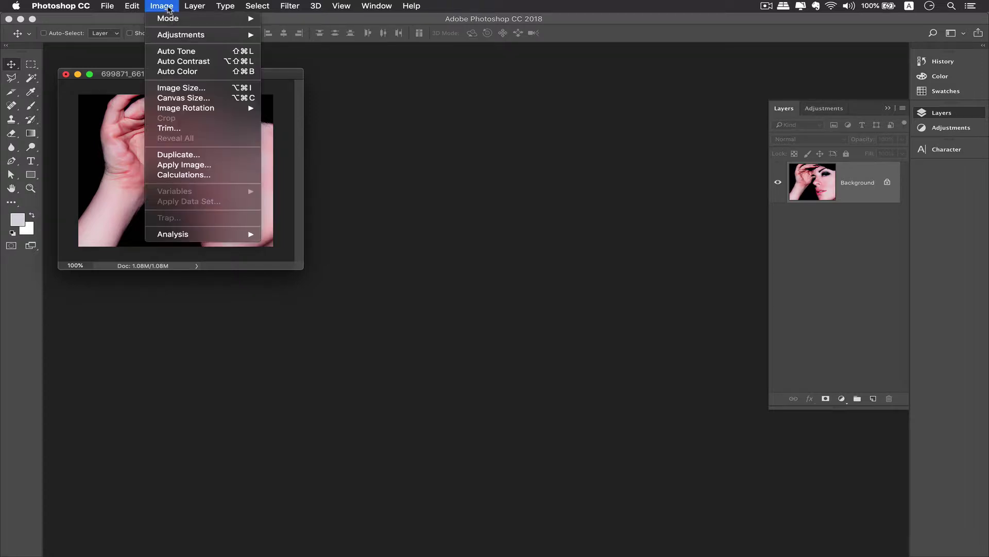
click(188, 89)
drag(362, 206, 334, 200)
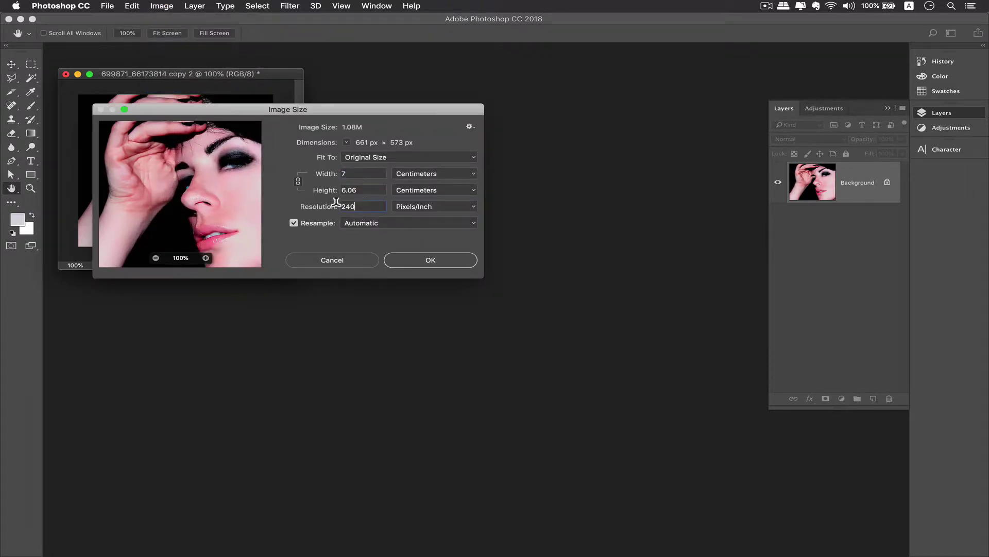
drag(386, 107, 428, 163)
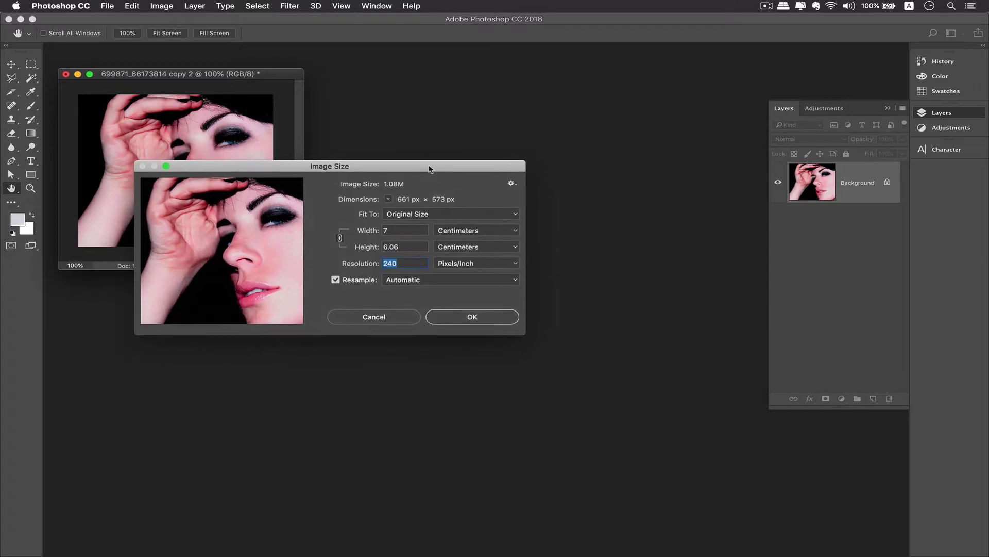
drag(392, 227, 377, 225)
drag(428, 170, 397, 216)
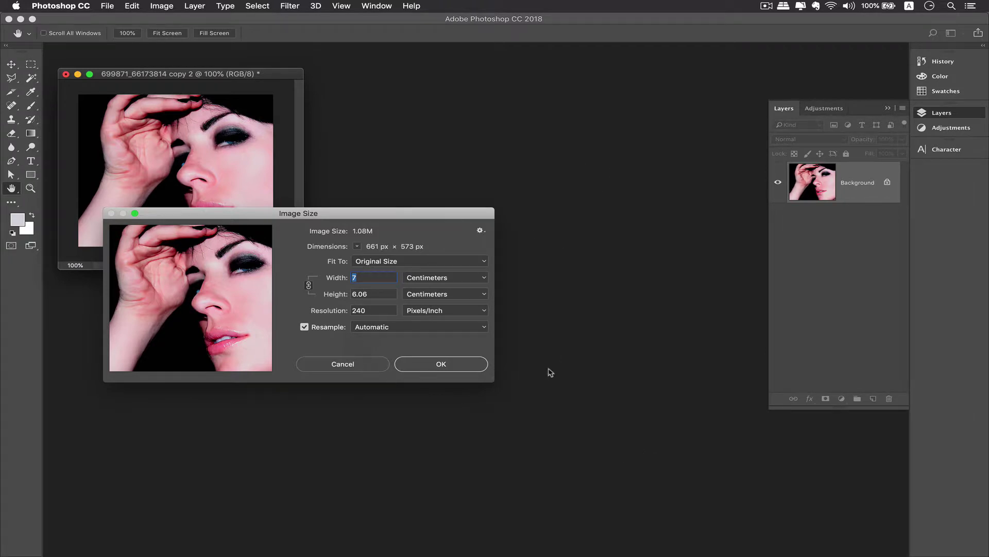
click(359, 364)
Step: Create a new white RGB document 10 centimeters wide and 10 centimeters high at 300 pixels/inch
click(107, 6)
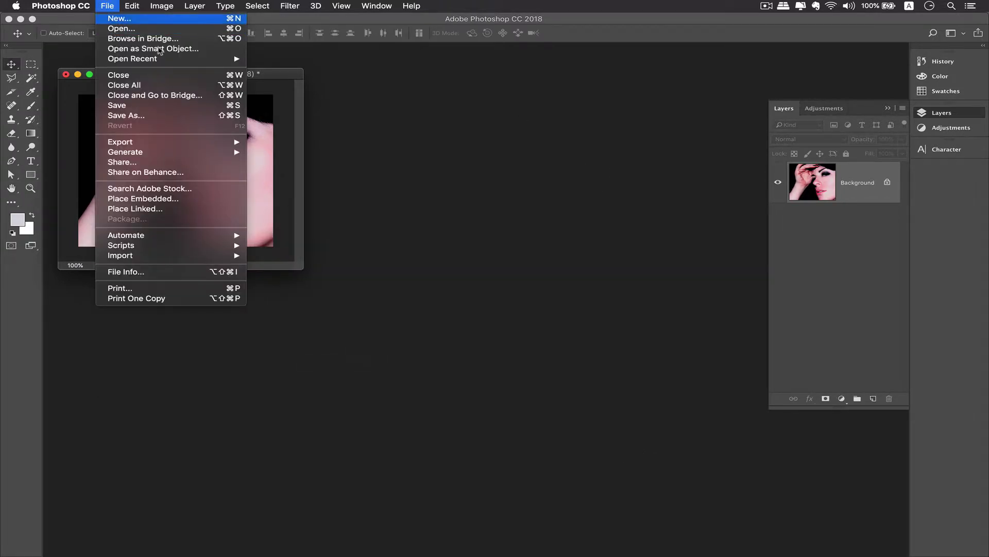
click(122, 19)
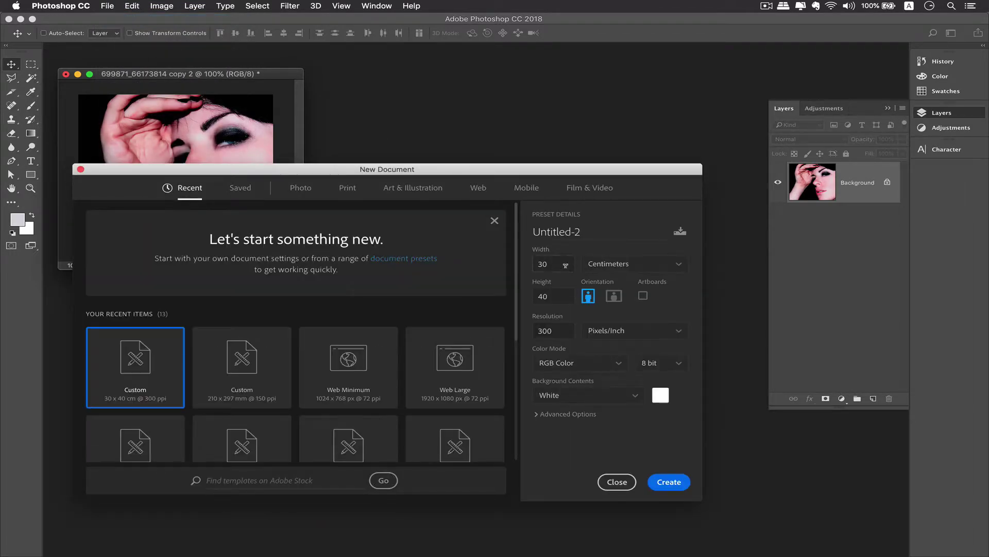
click(534, 264)
text(10)
click(554, 294)
text(10)
click(664, 484)
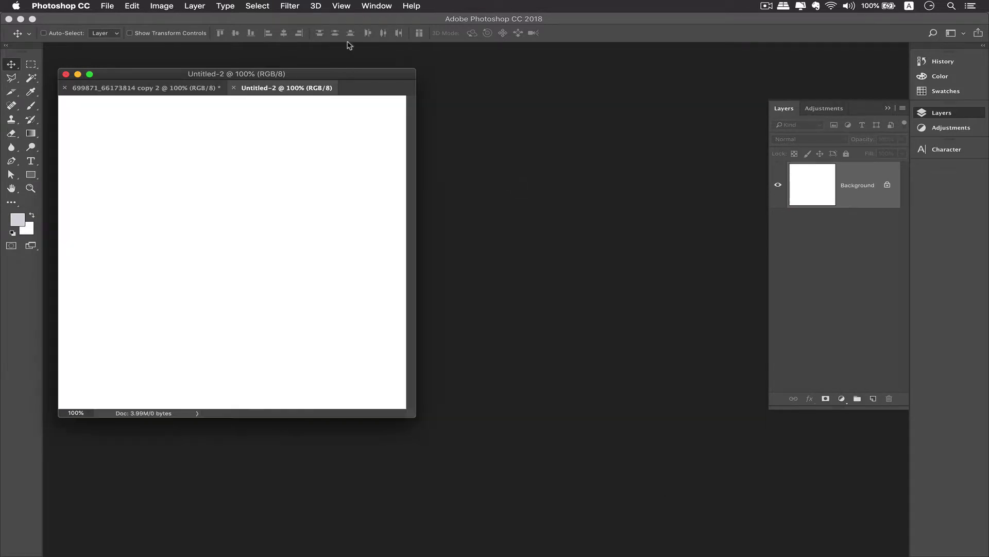
Step: Detach the new square document into its own smaller window beside the second copy and zoom it to 66.67%
drag(280, 91, 524, 50)
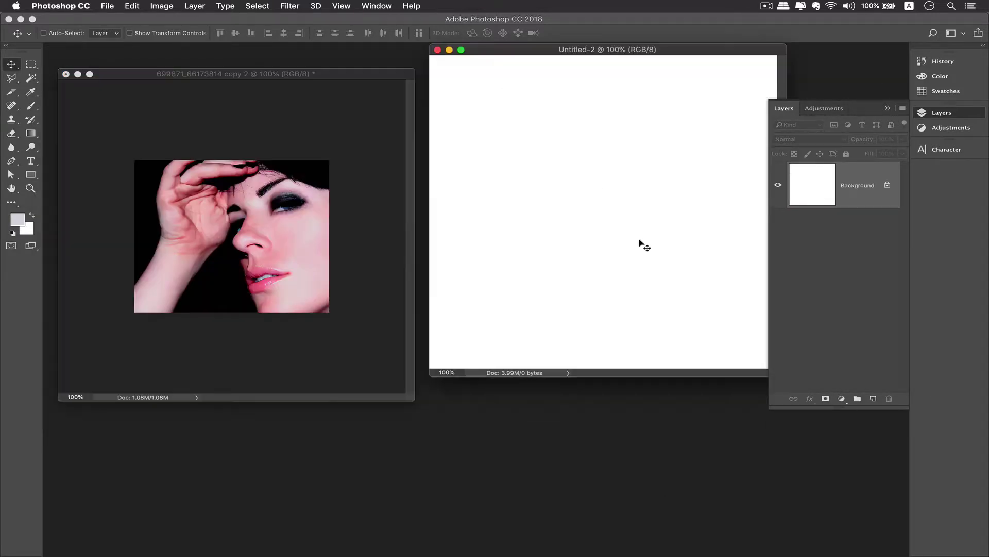
drag(428, 377, 442, 327)
super+click(553, 183)
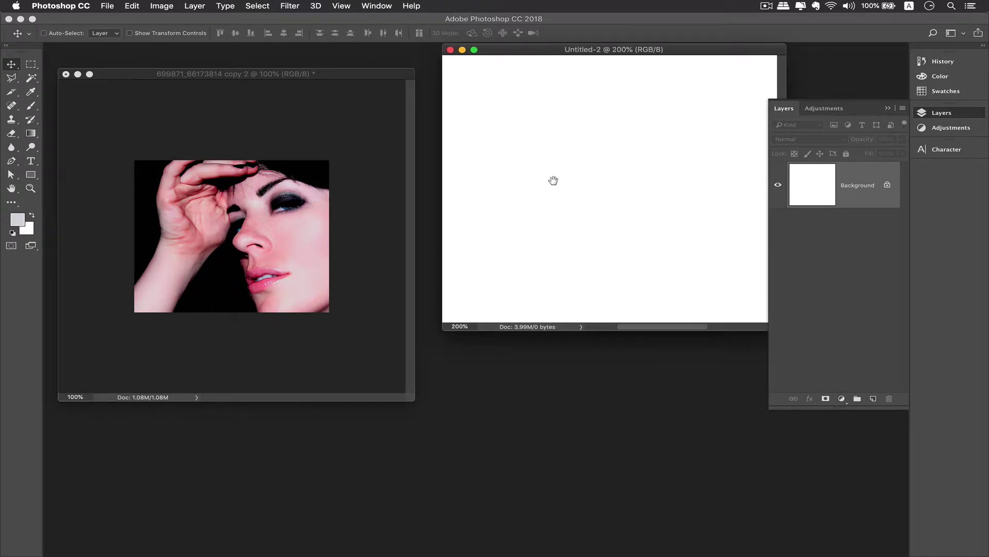
alt+super+click(552, 180)
alt+super+click(553, 181)
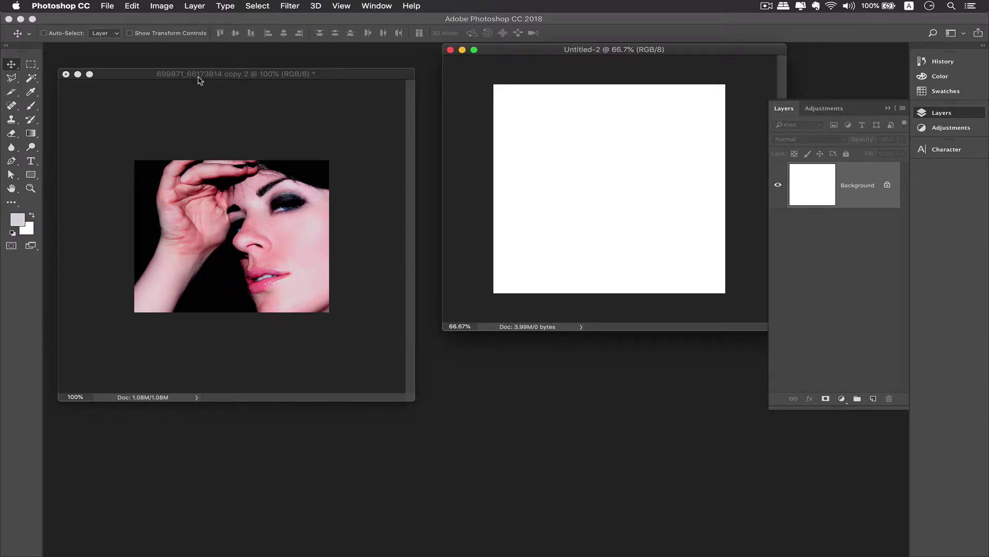
Step: Create a new white RGB document 10 centimeters wide and 10 centimeters high at 150 pixels/inch
click(108, 6)
click(122, 20)
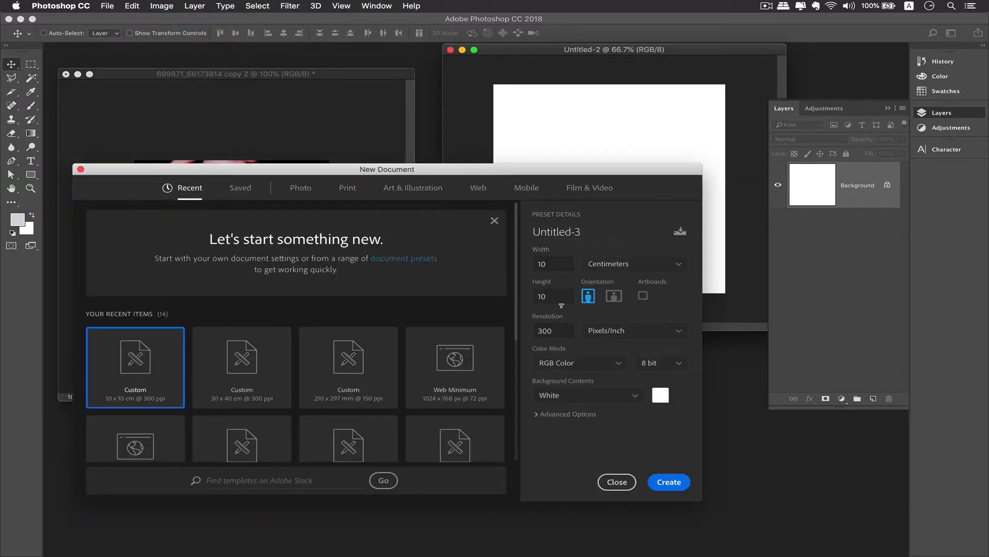
double_click(542, 330)
text(150)
click(679, 483)
Step: Detach the 150 ppi document into its own window, zoom it to 100%, shrink the window and place it below the 300 ppi document
drag(588, 65, 467, 199)
super+click(605, 308)
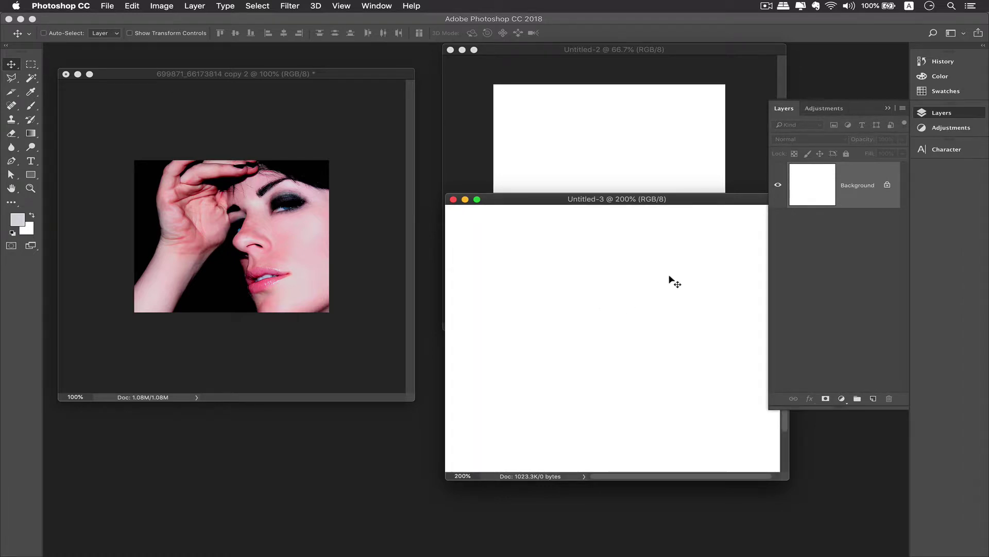
alt+super+click(553, 344)
drag(788, 478, 696, 446)
drag(571, 194, 611, 312)
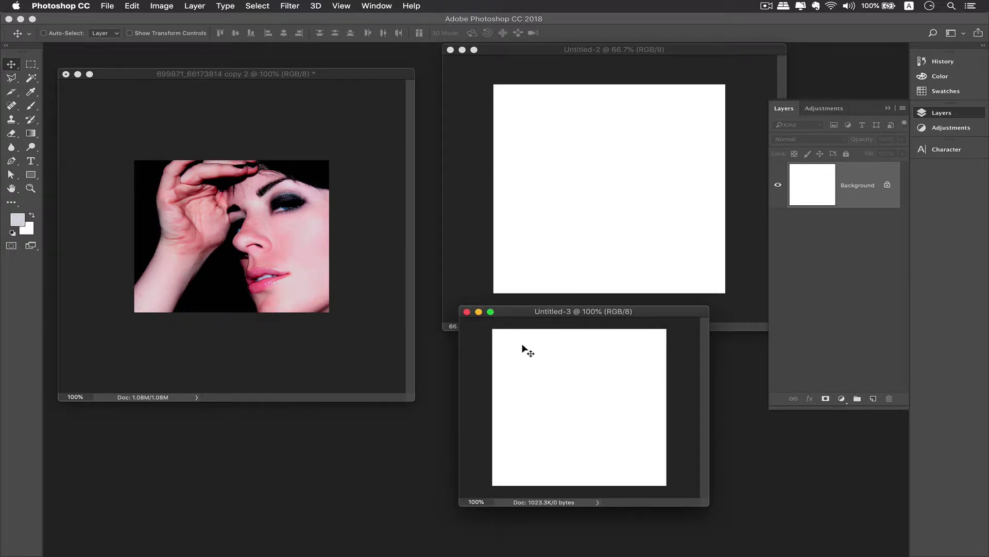
Step: Copy the photo from the second copy's window onto the middle of the 10 x 10 cm, 300 ppi document
click(495, 71)
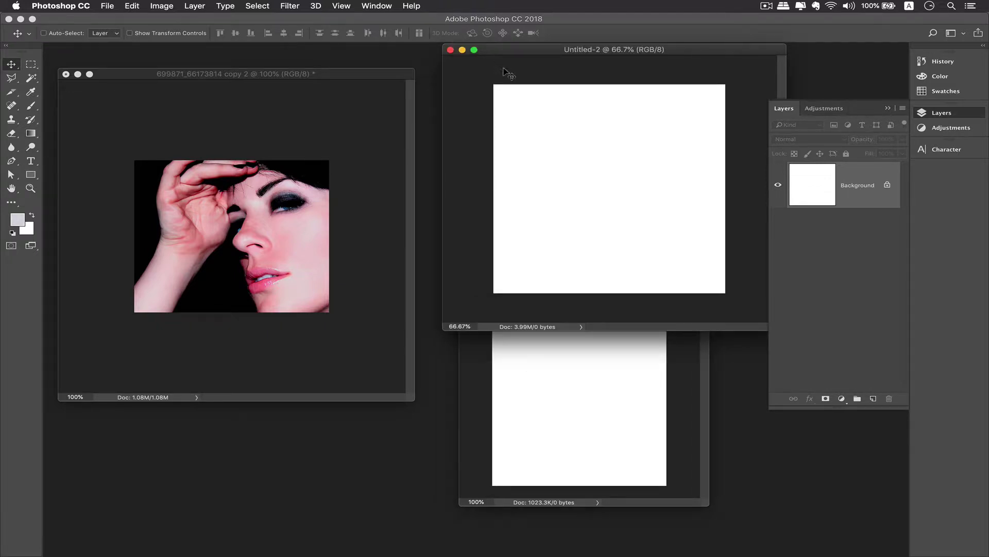
click(553, 396)
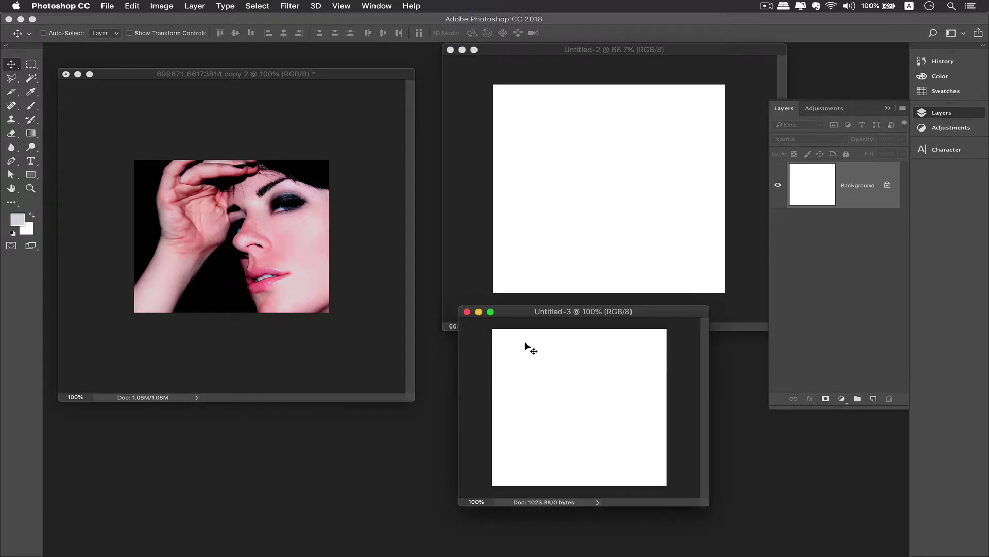
click(240, 111)
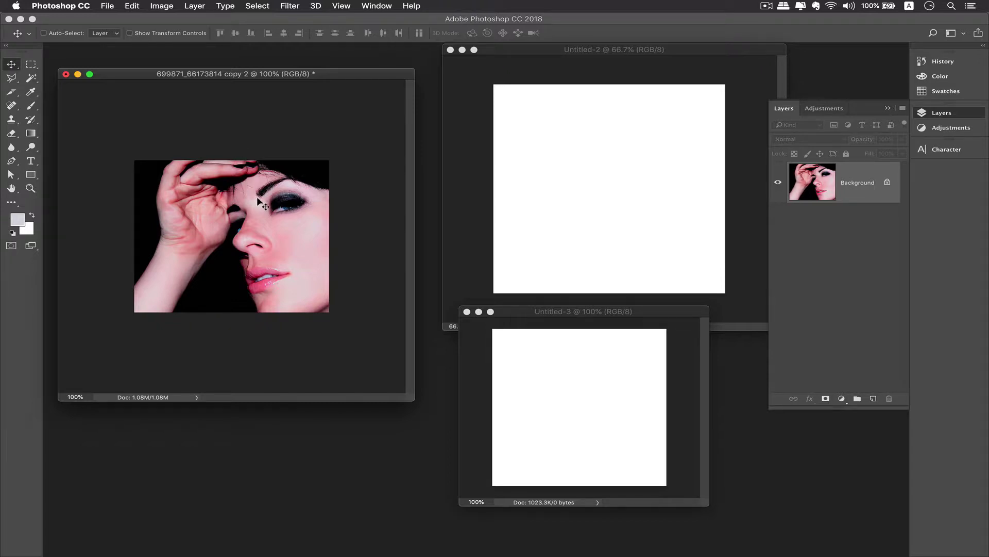
drag(266, 217, 607, 187)
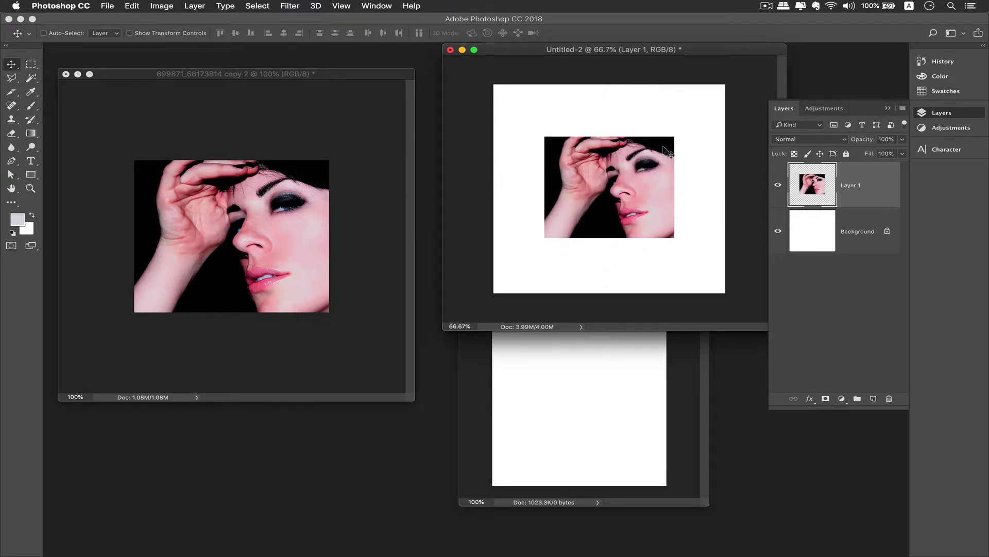
Step: Copy the same photo onto the 10 x 10 cm, 150 ppi document and shift that document's window slightly
click(518, 378)
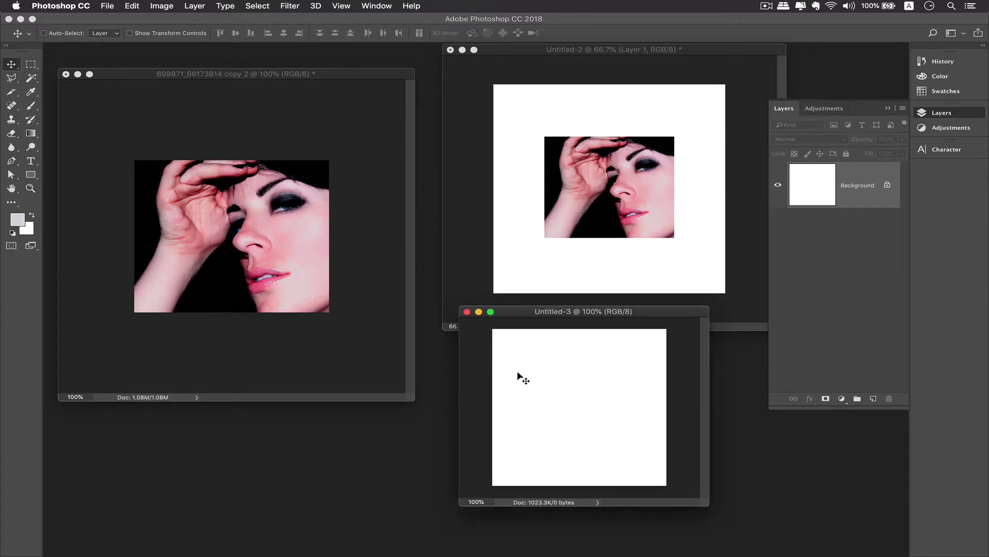
click(258, 268)
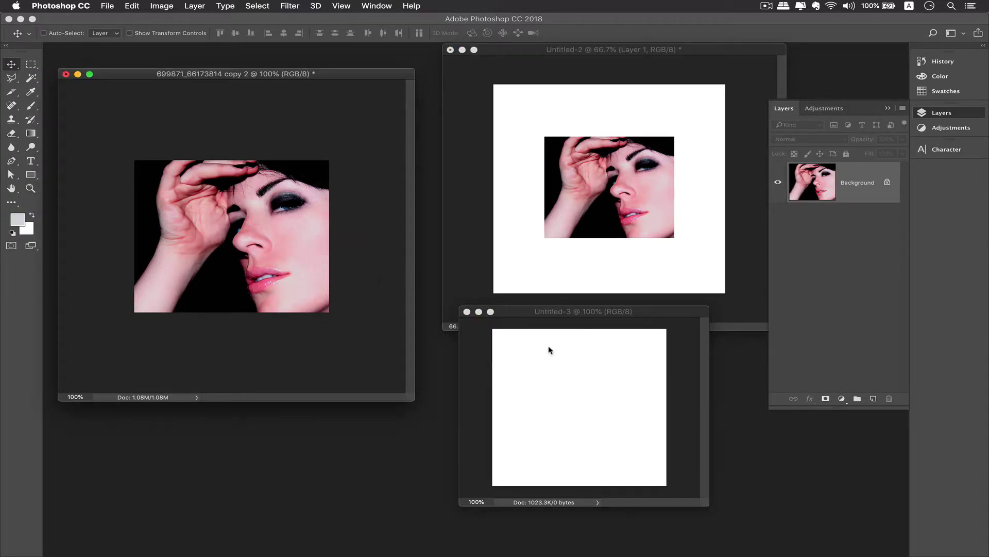
drag(554, 389, 583, 396)
mouse_move(574, 325)
mouse_down()
mouse_move(597, 327)
mouse_move(585, 327)
mouse_up()
Step: Check the width, height and resolution in the second copy's image size settings without applying changes
click(196, 103)
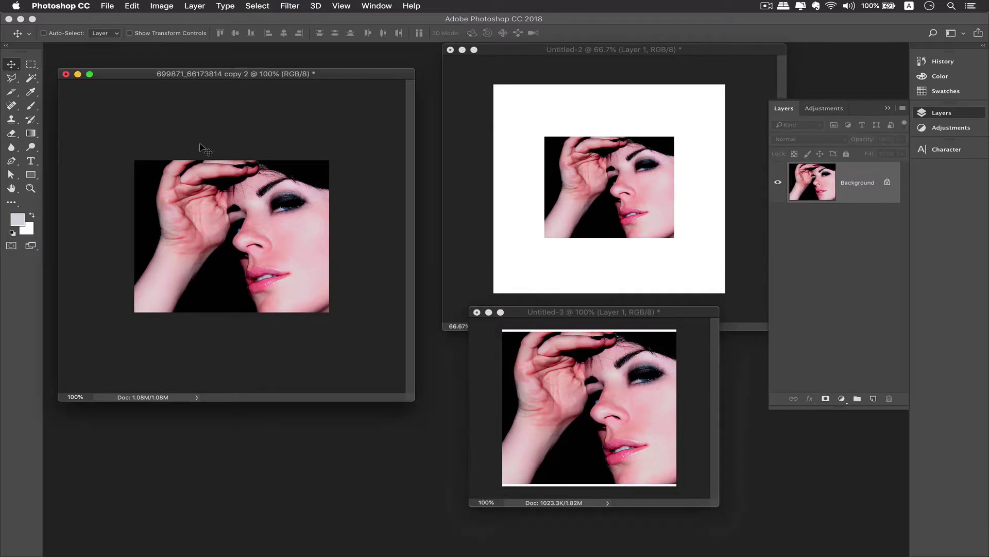
click(162, 6)
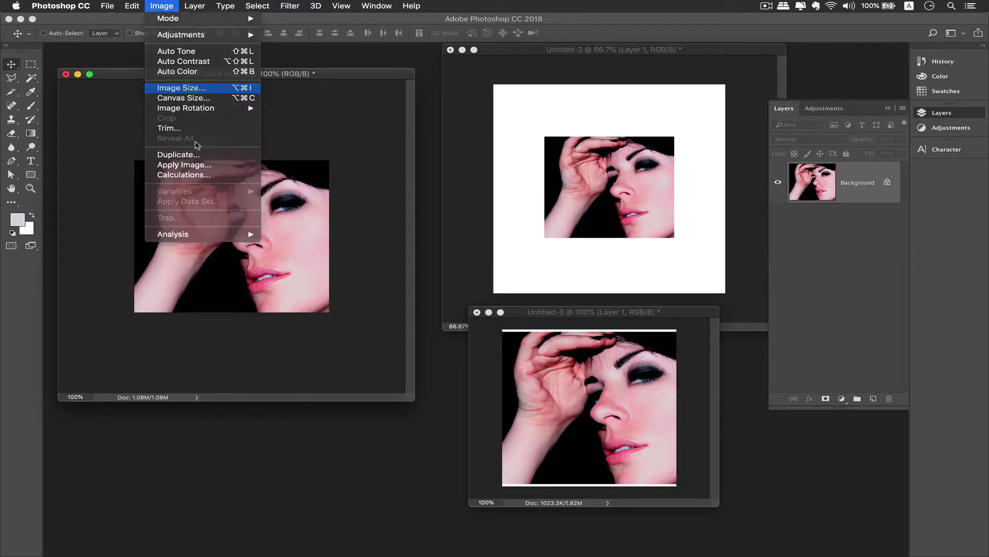
click(180, 88)
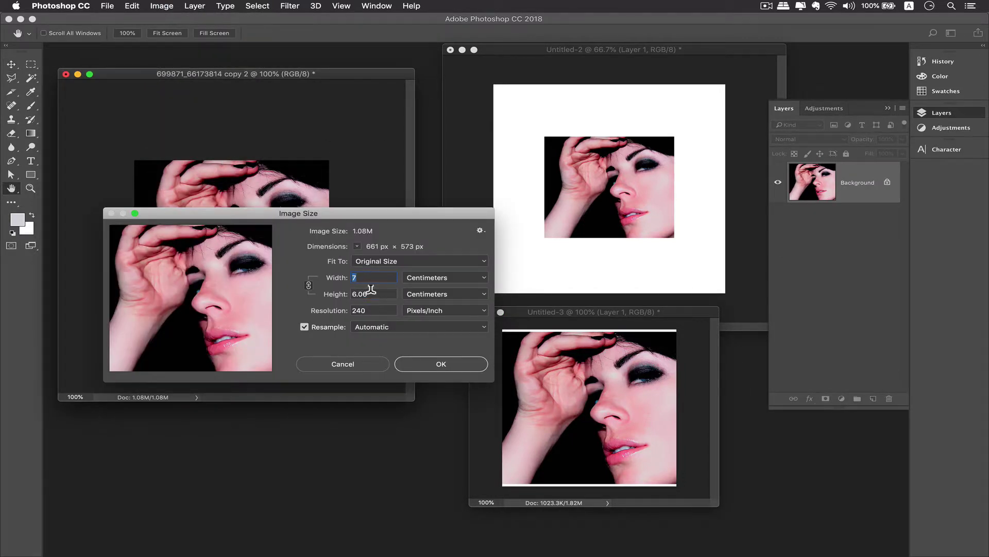
drag(371, 292, 353, 289)
drag(414, 213, 367, 193)
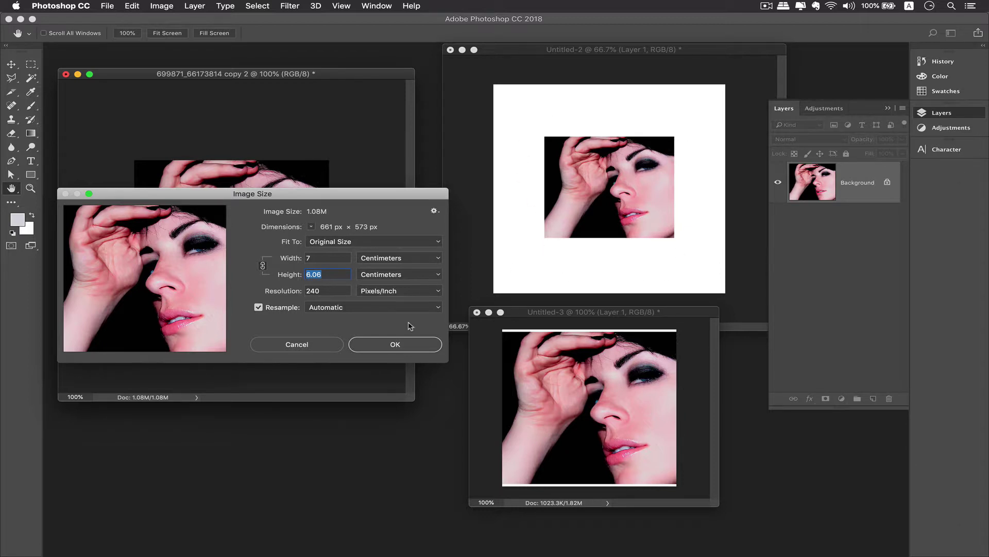
click(297, 344)
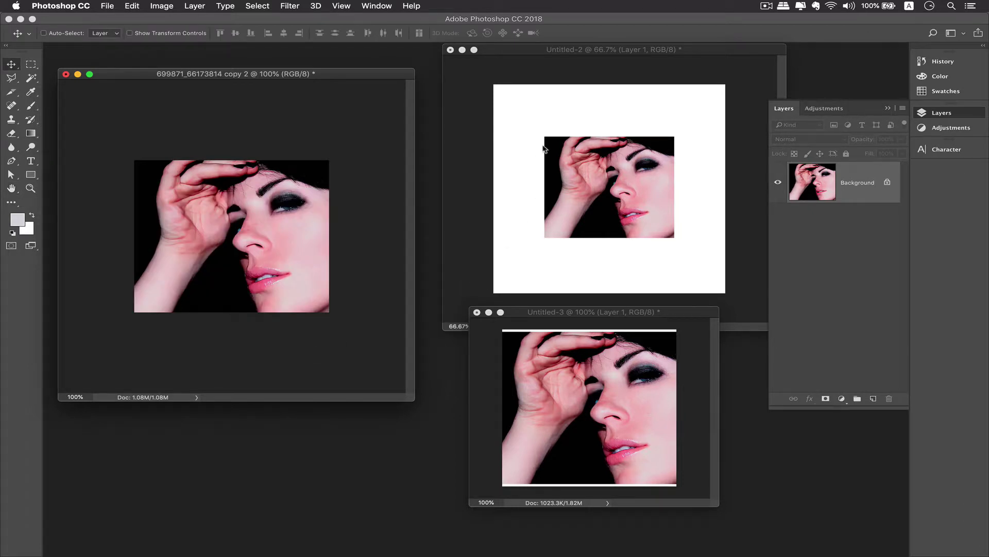
drag(573, 311, 546, 308)
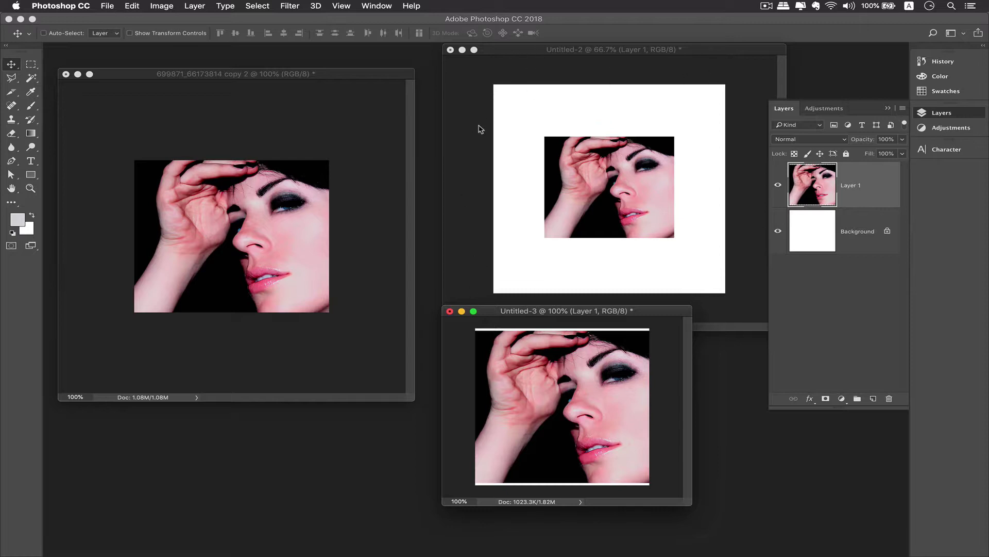
click(278, 137)
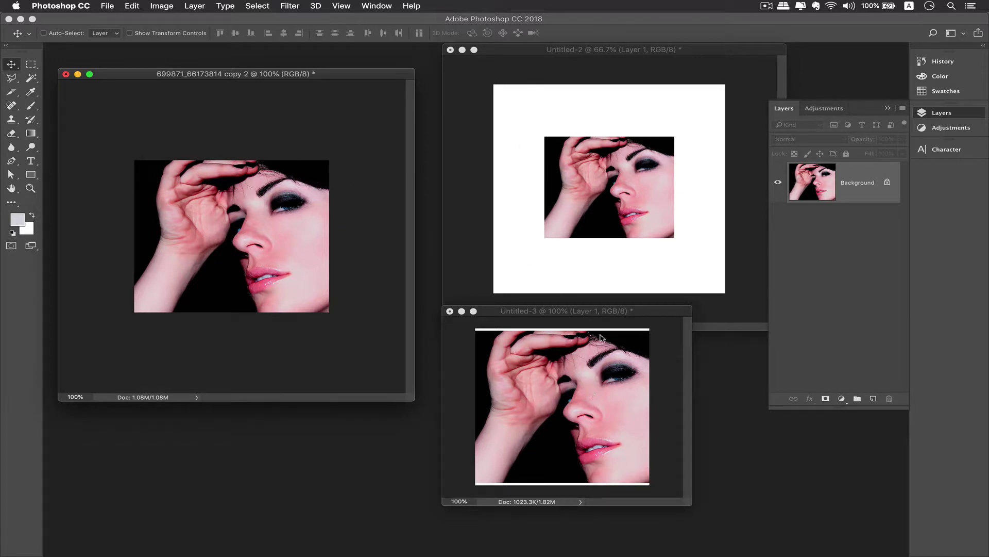
drag(595, 312, 630, 316)
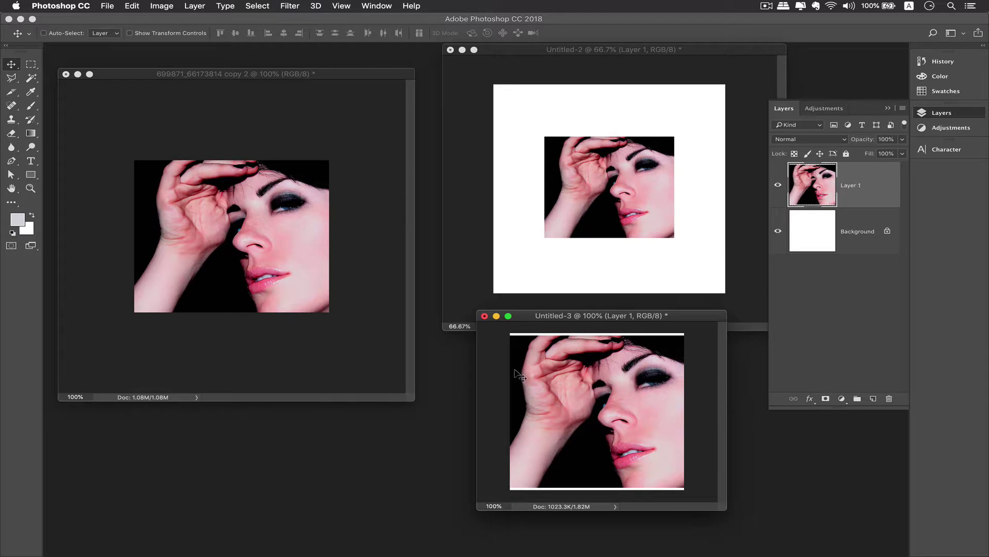
Step: Close both 10 x 10 cm documents and the second photo copy without saving their changes
click(484, 315)
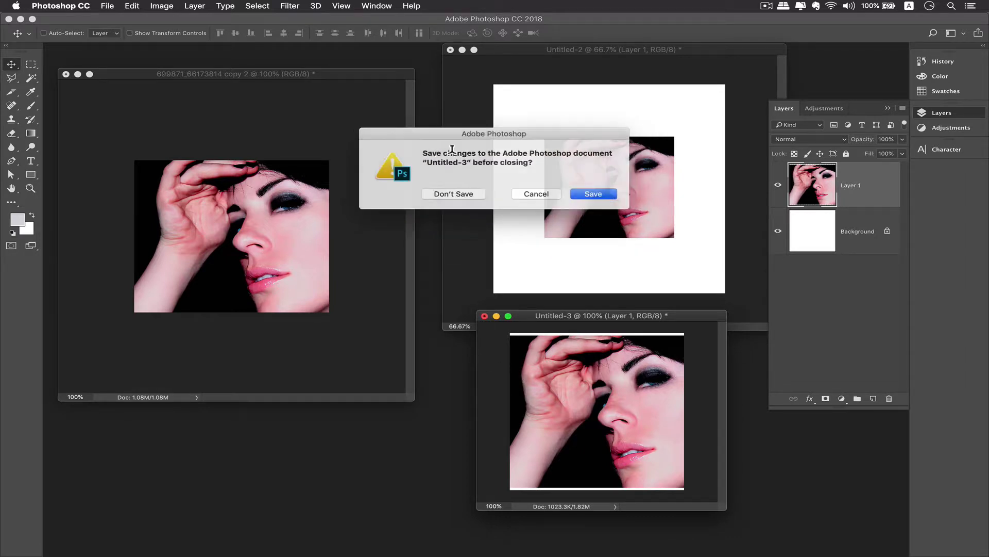
click(455, 196)
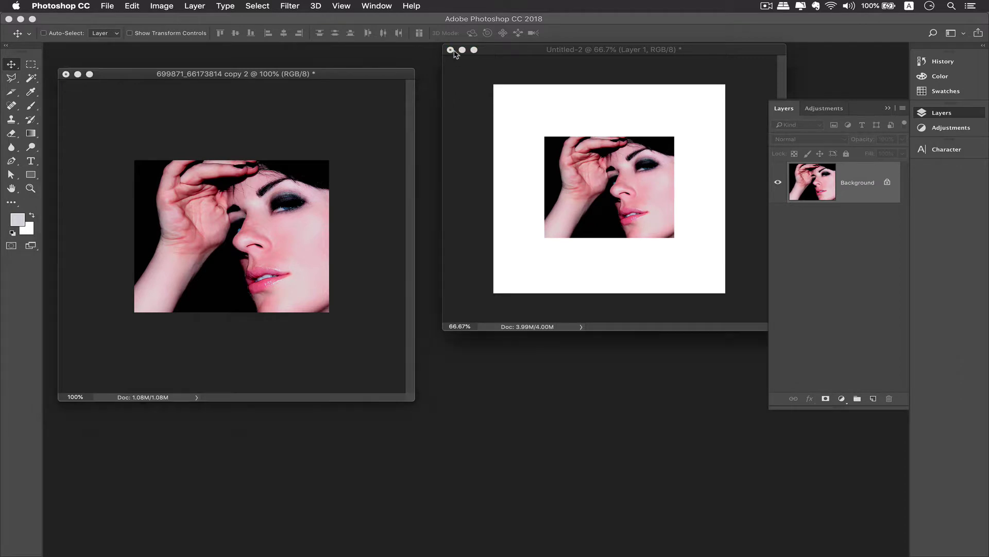
click(450, 50)
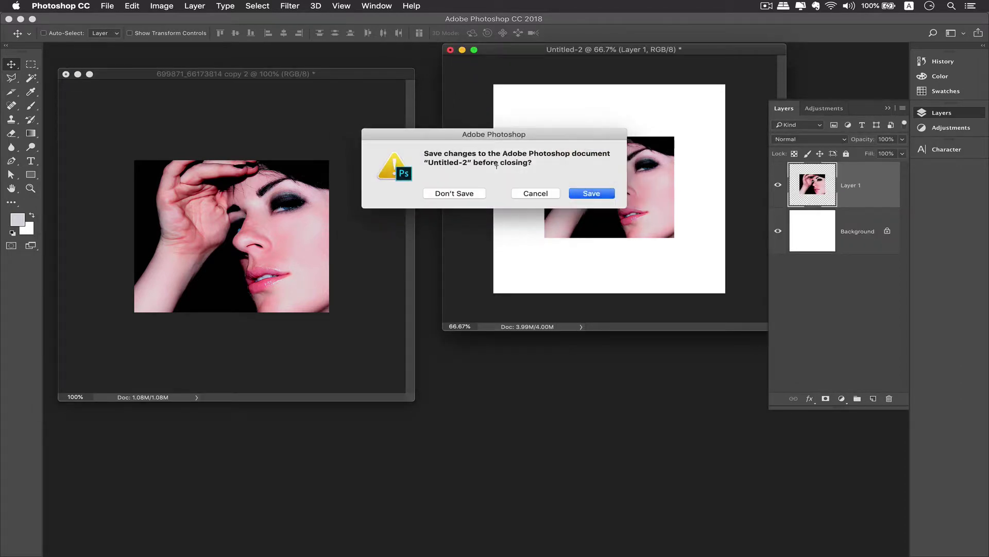
click(450, 198)
click(66, 74)
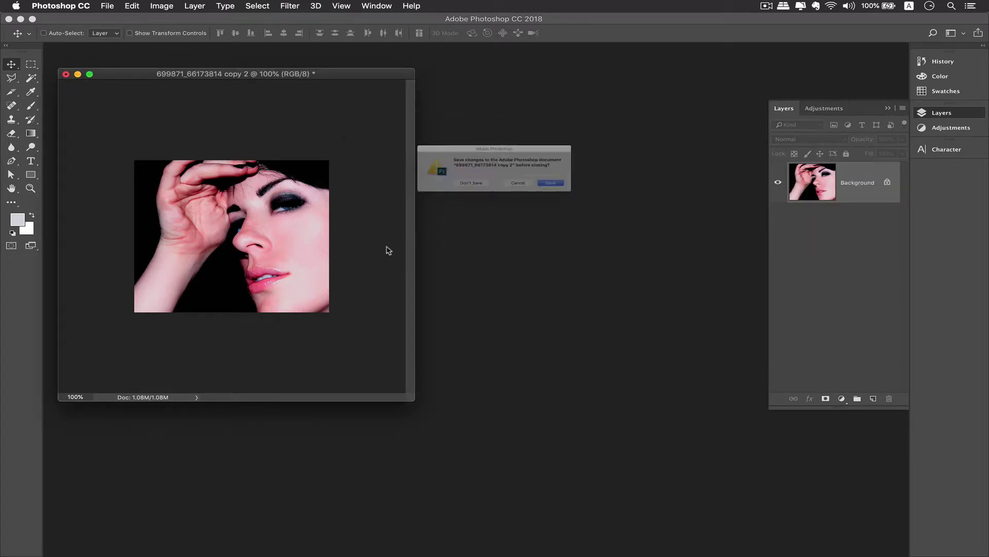
click(459, 194)
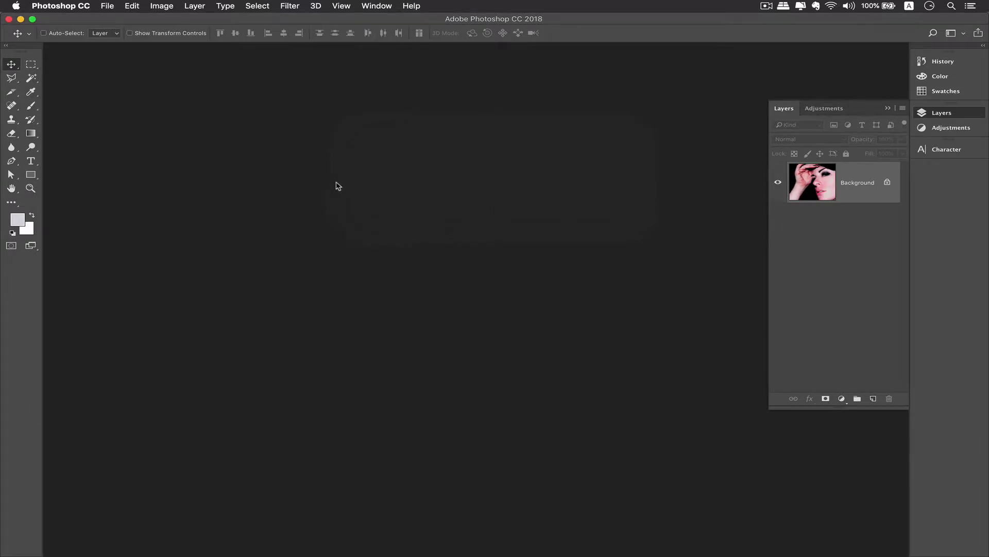
Step: Switch to Adobe Bridge and look through the images in the sad_g folder
key(super+o)
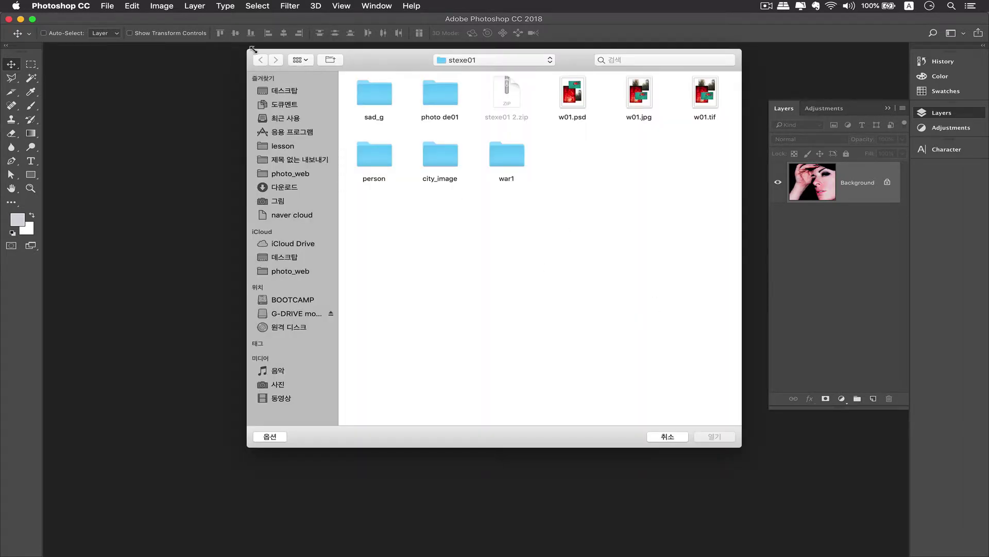
click(667, 436)
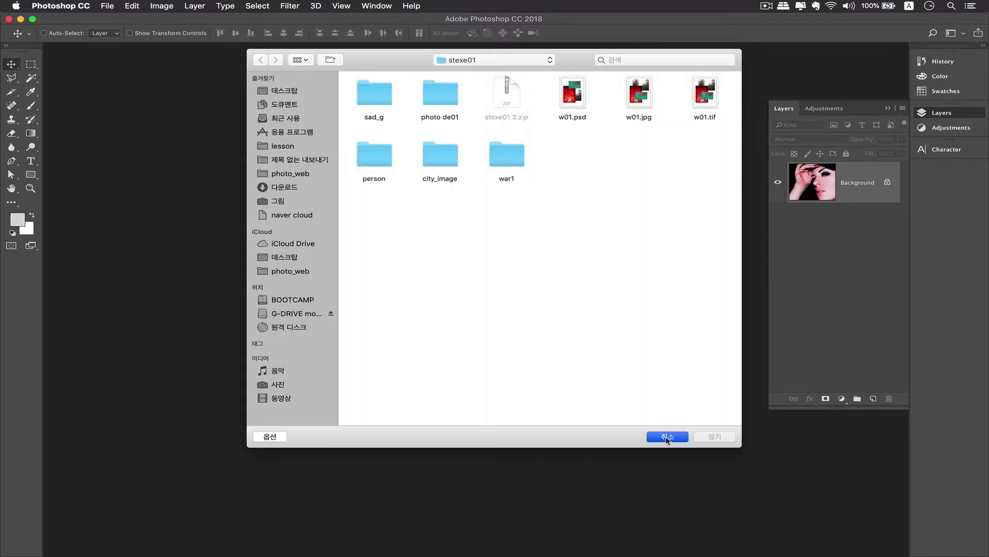
key(super+Tab)
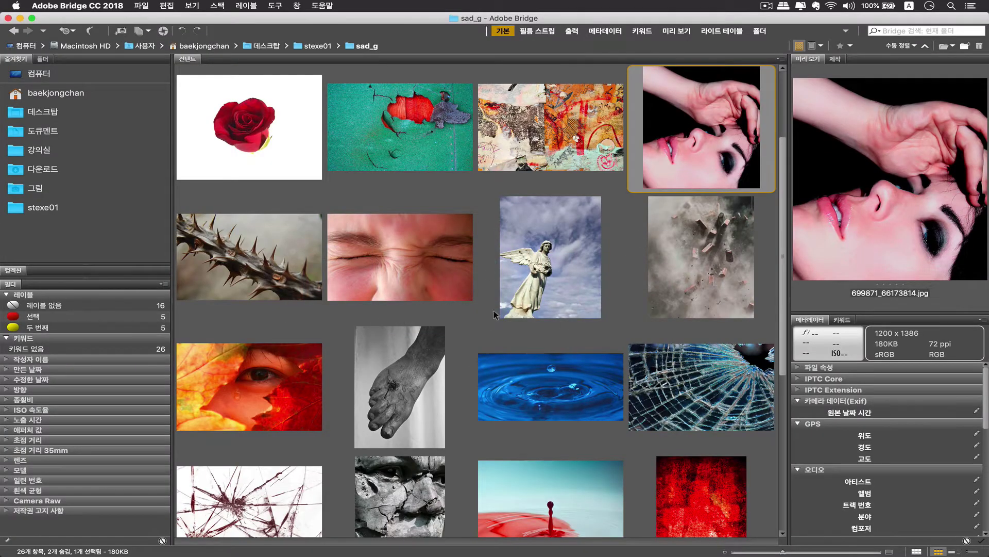
click(465, 122)
click(550, 144)
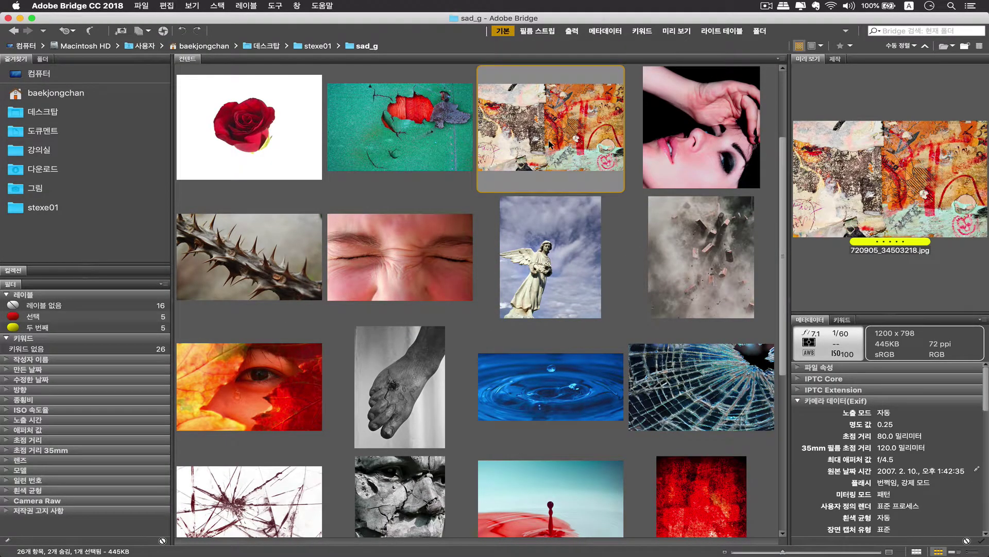
scroll(489, 278, down, 6)
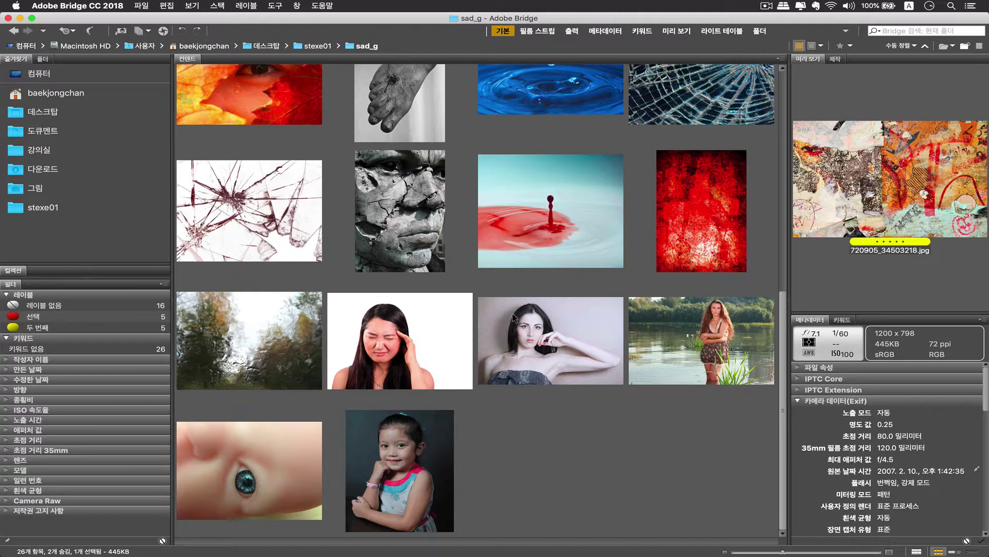
scroll(507, 311, up, 8)
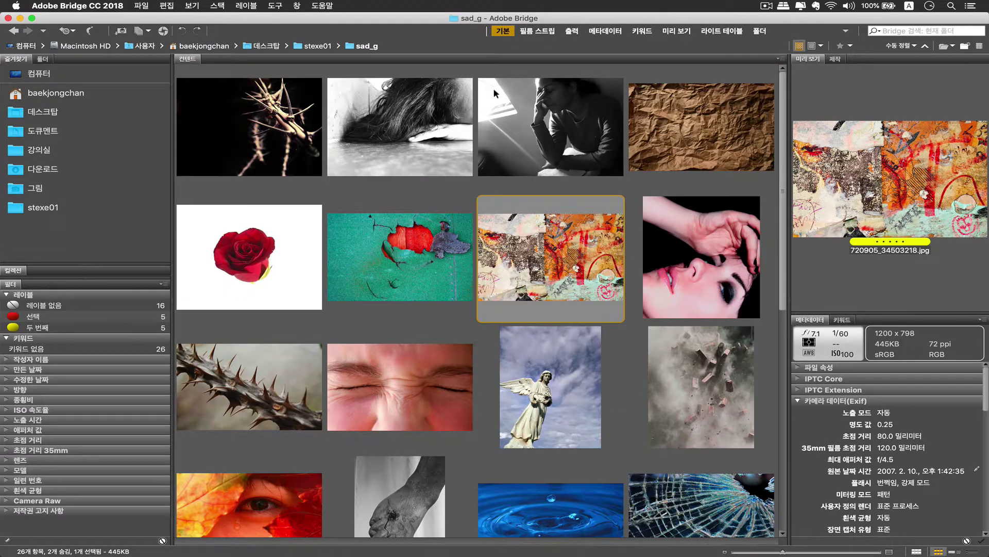
Step: Go up to the stexe01 folder, open the photo de01 folder and browse to its last images
click(329, 48)
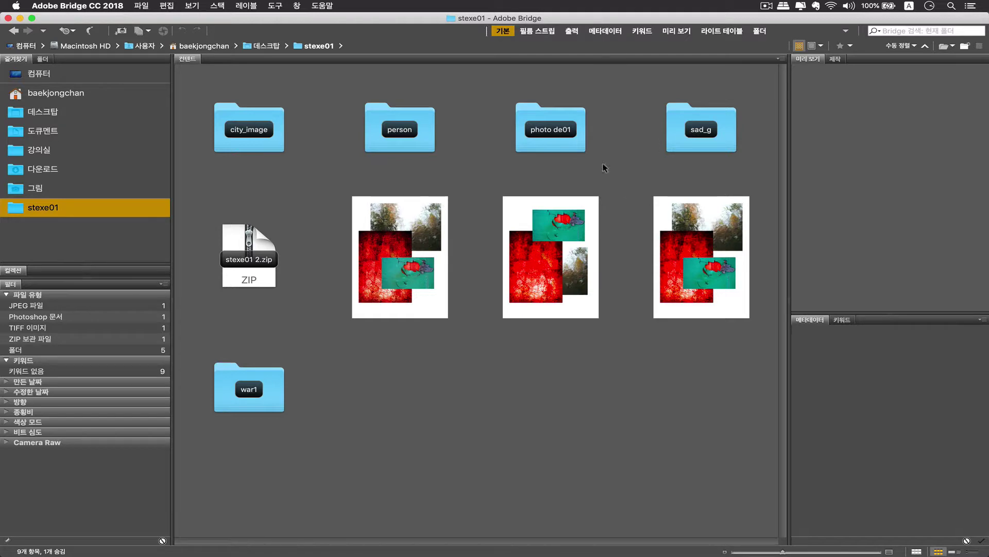
double_click(525, 127)
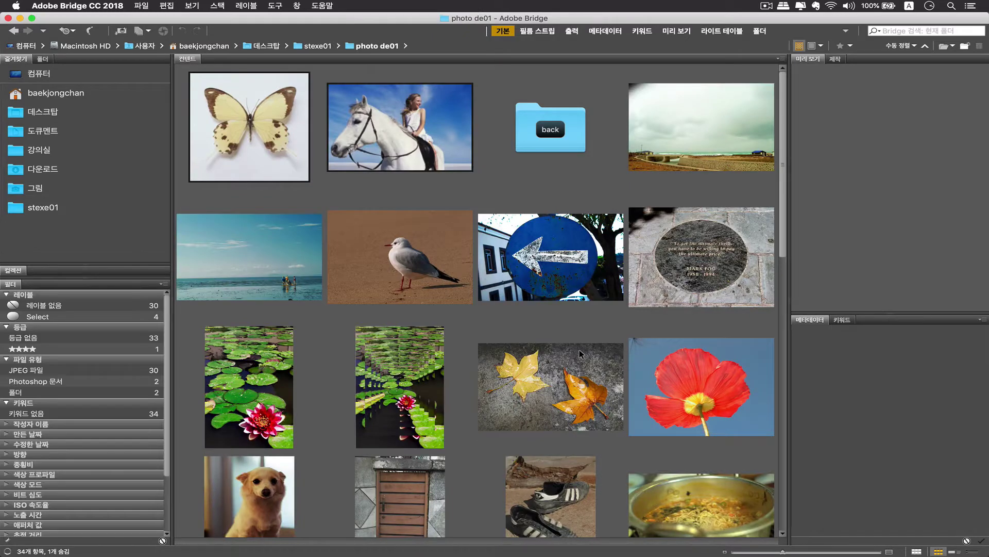
scroll(579, 350, down, 5)
scroll(580, 349, down, 8)
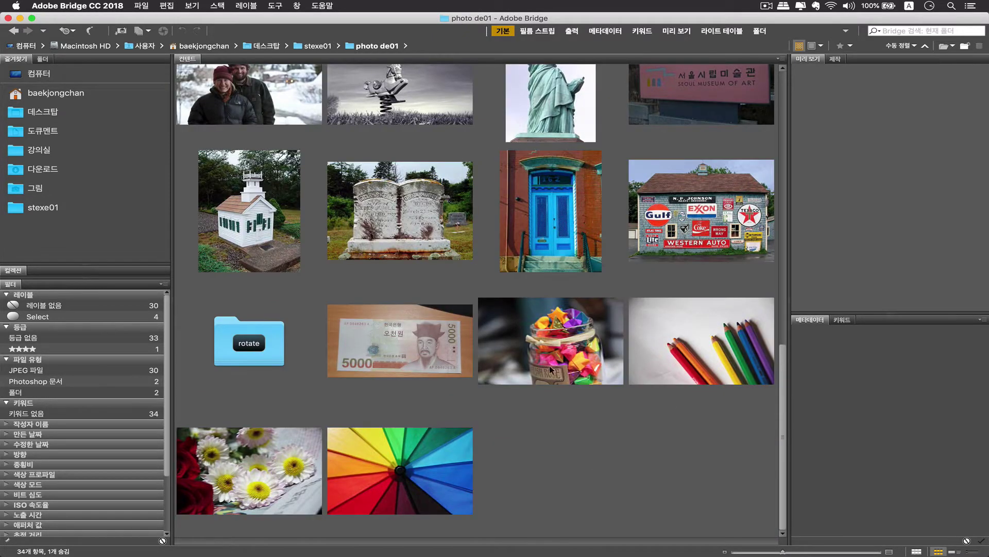
Step: Select 사진1.jpg and 사진2.jpg and compare their pixel dimensions and resolution in the metadata
click(550, 347)
shift+click(657, 365)
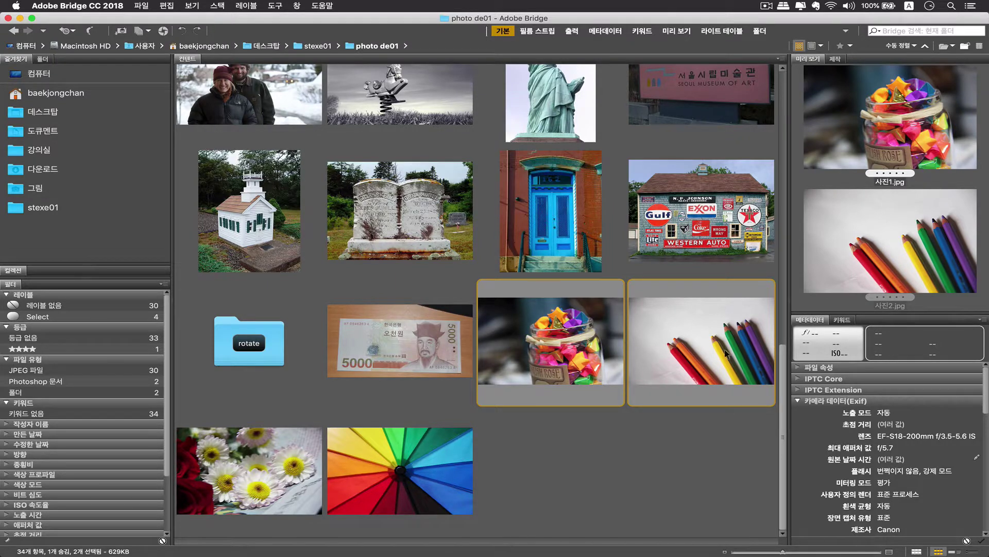
click(670, 401)
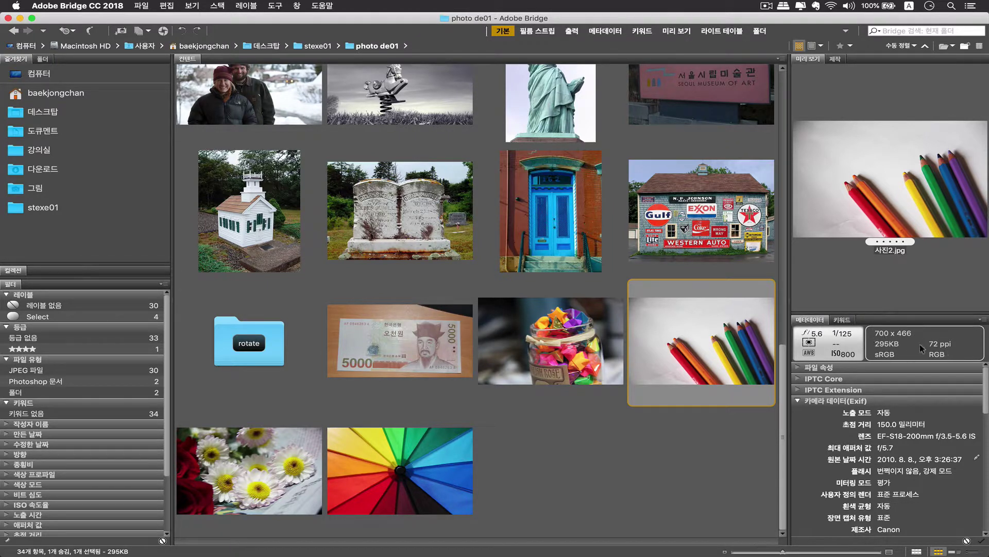
key(Left)
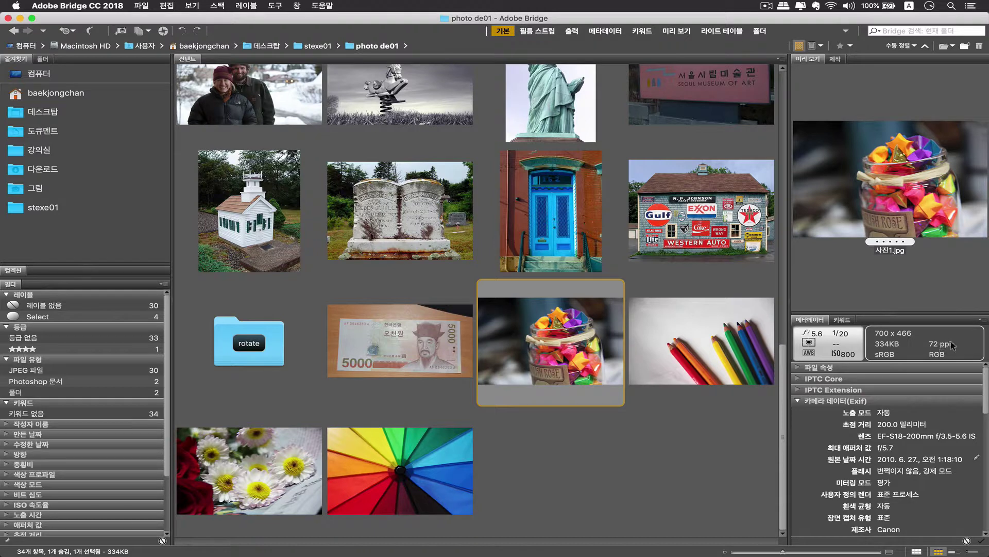
click(728, 338)
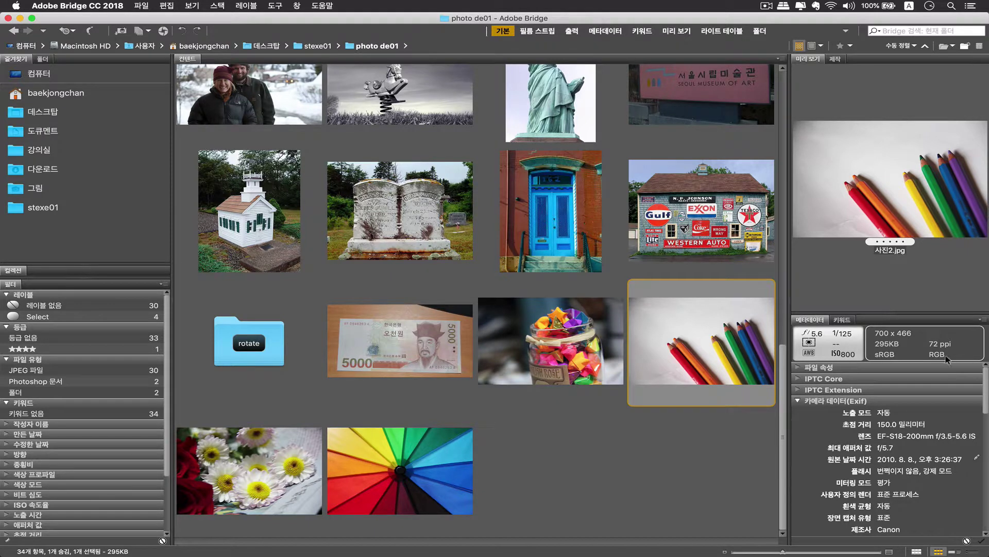
Step: Compare the pixel dimensions and resolution of 사진1.jpg and 사진2.jpg with polyexe.jpg and the gravestone photo in the metadata
click(567, 354)
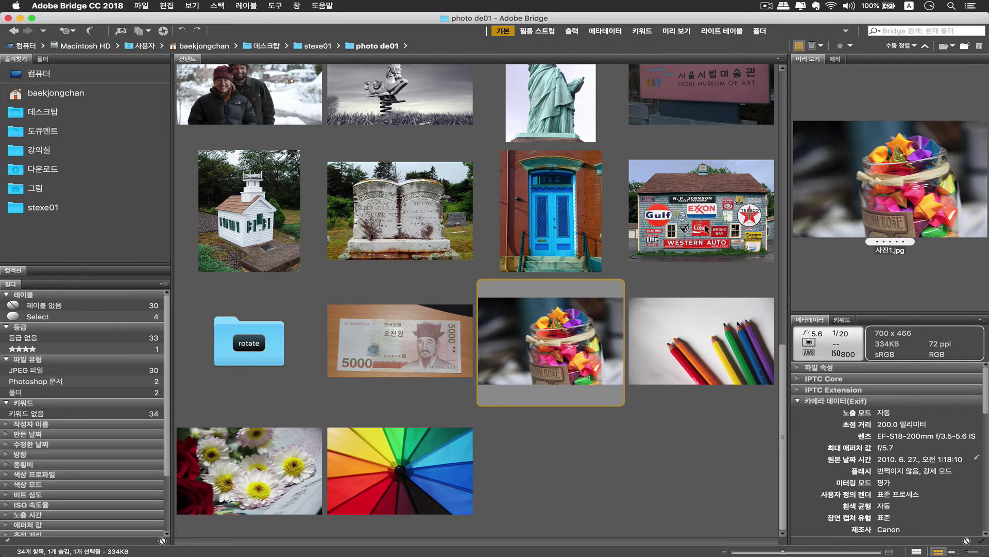
click(706, 228)
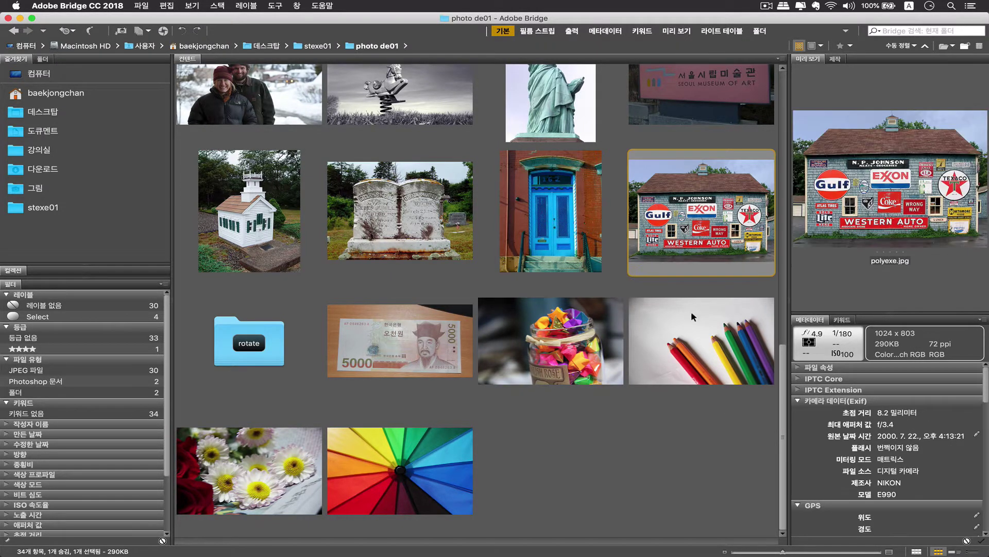
click(416, 226)
click(709, 353)
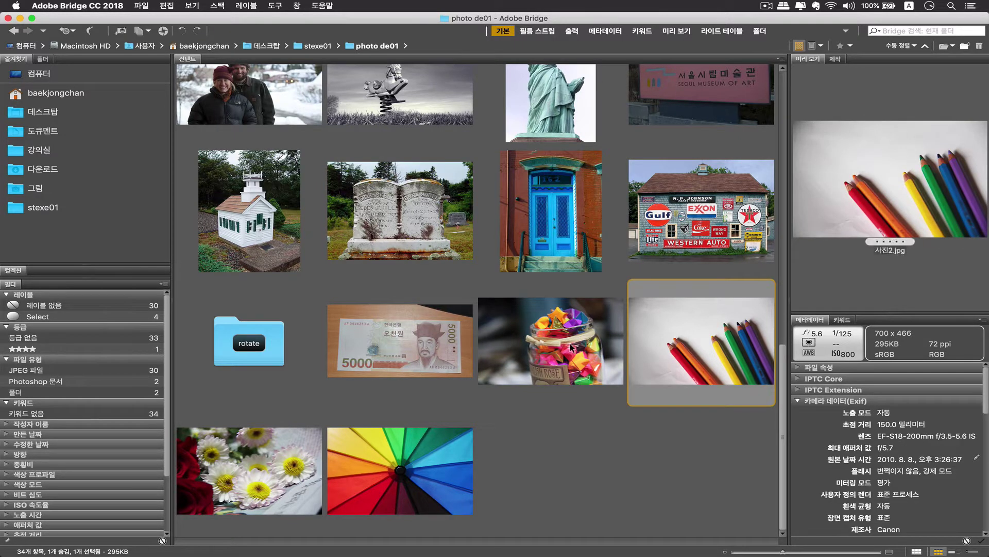
click(596, 346)
click(680, 347)
click(600, 344)
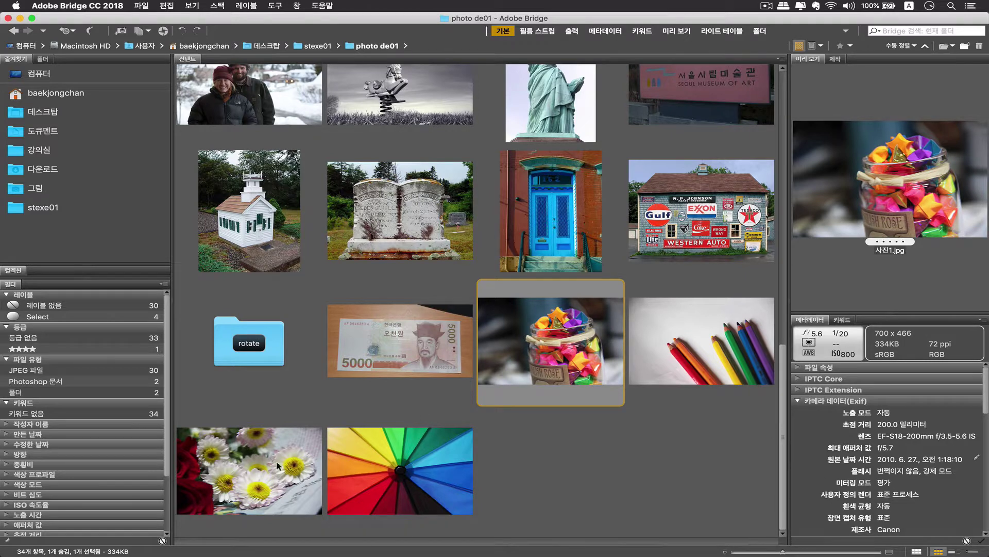
Step: Open the flower photo 사진3.jpg from Bridge in Photoshop and reposition the floating document window
click(249, 456)
double_click(255, 455)
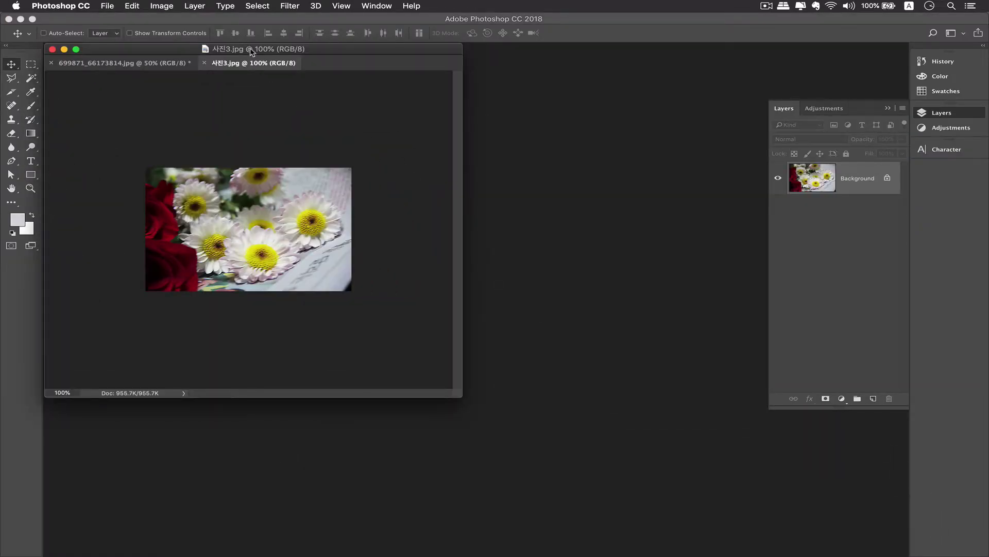
drag(252, 52, 367, 103)
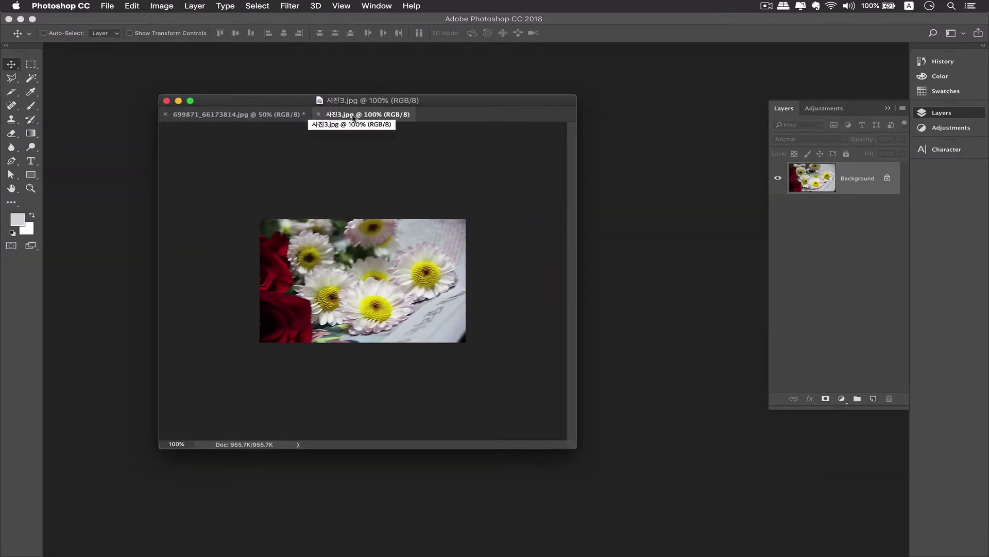
Step: Close 699871_66173814.jpg without saving its changes, and shrink and reposition the 사진3.jpg document window
click(175, 116)
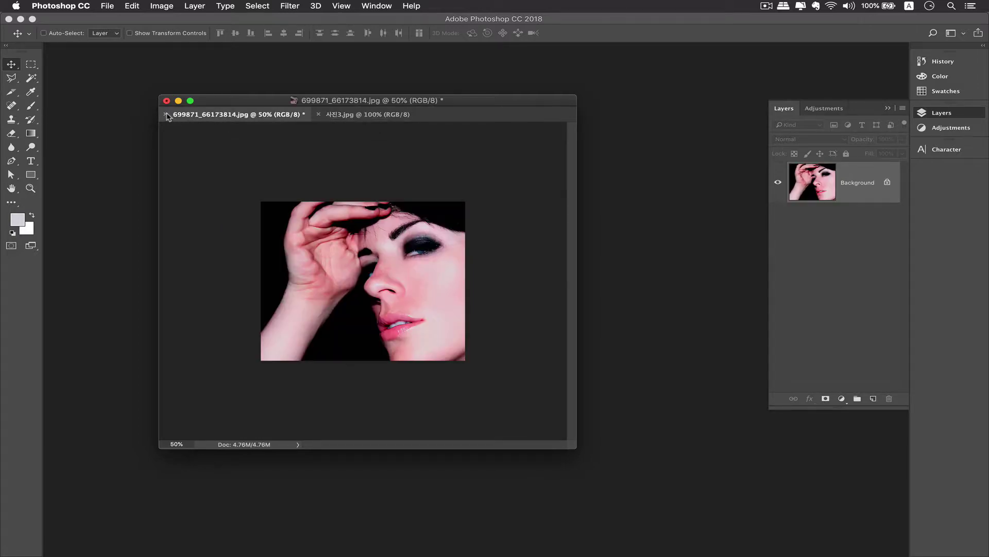
click(166, 114)
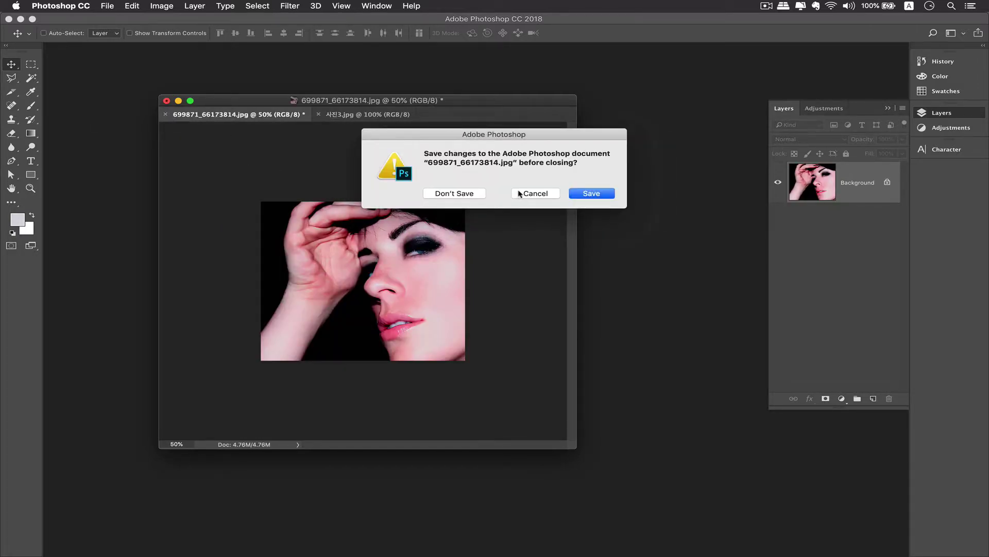
click(466, 194)
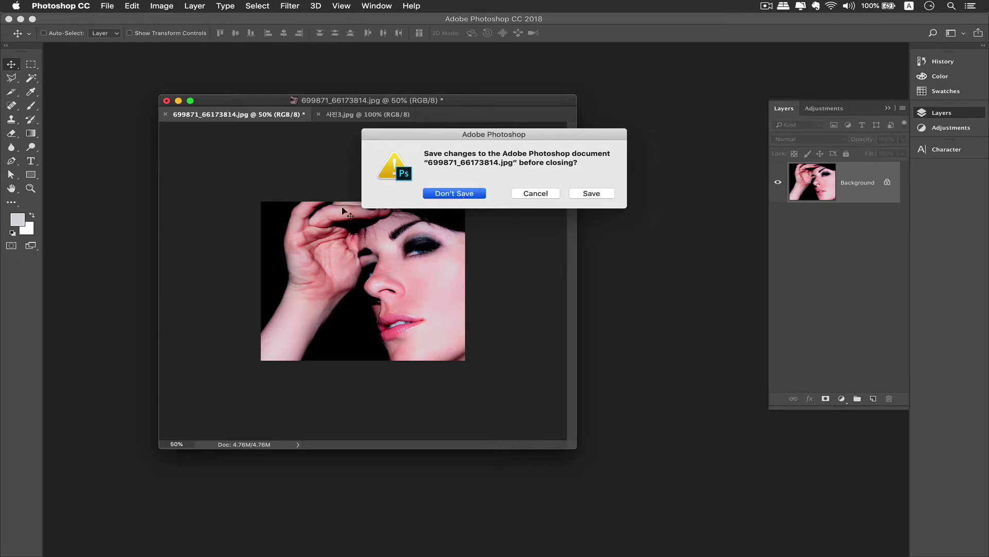
drag(385, 103, 330, 63)
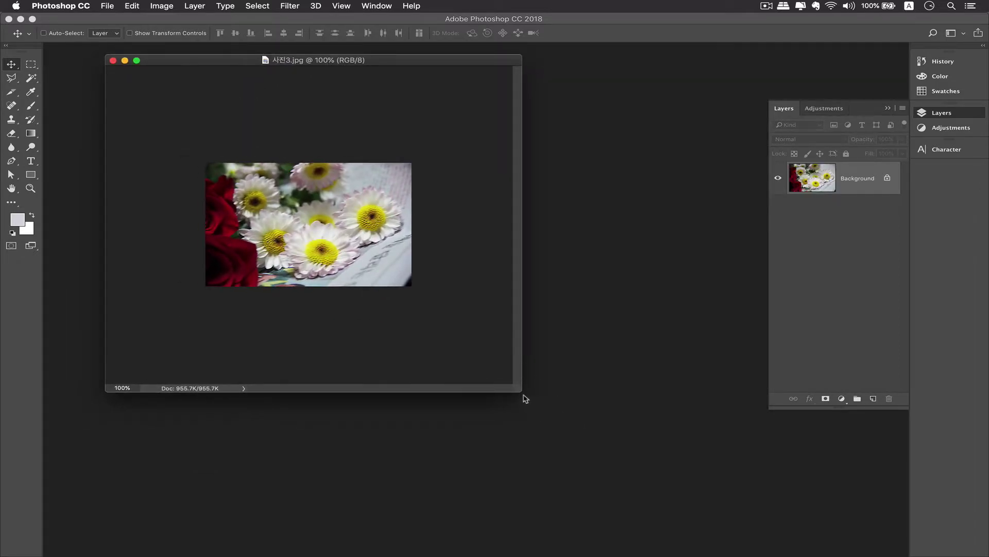
drag(521, 390, 413, 282)
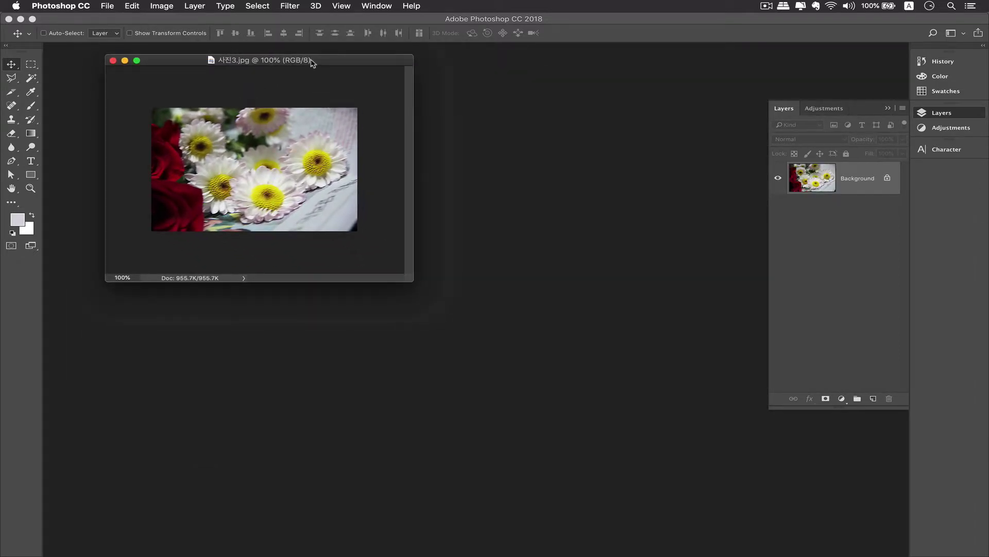
drag(311, 60, 474, 89)
Step: Bring up the Canvas Size settings for 사진3.jpg and try several anchor positions, ending on the centre anchor
click(153, 7)
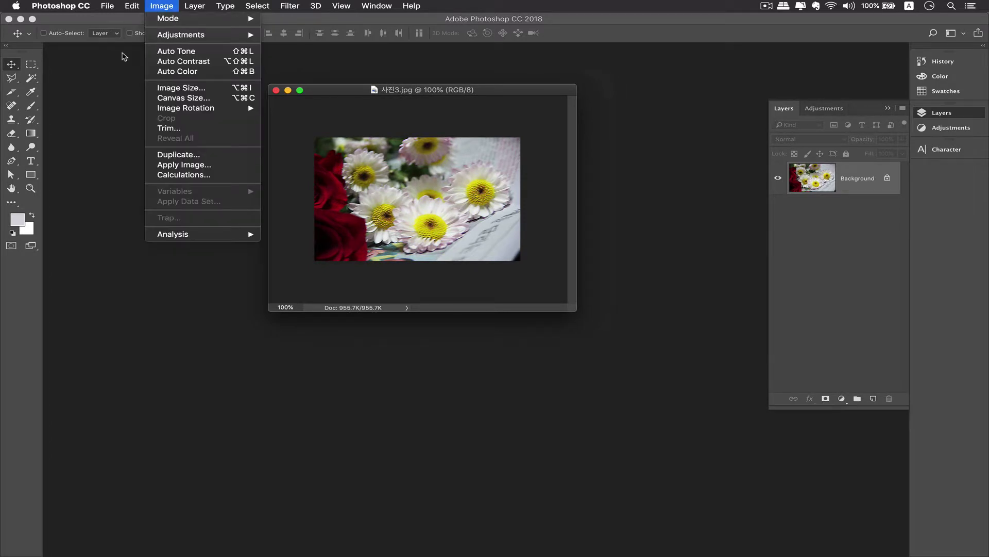
click(220, 99)
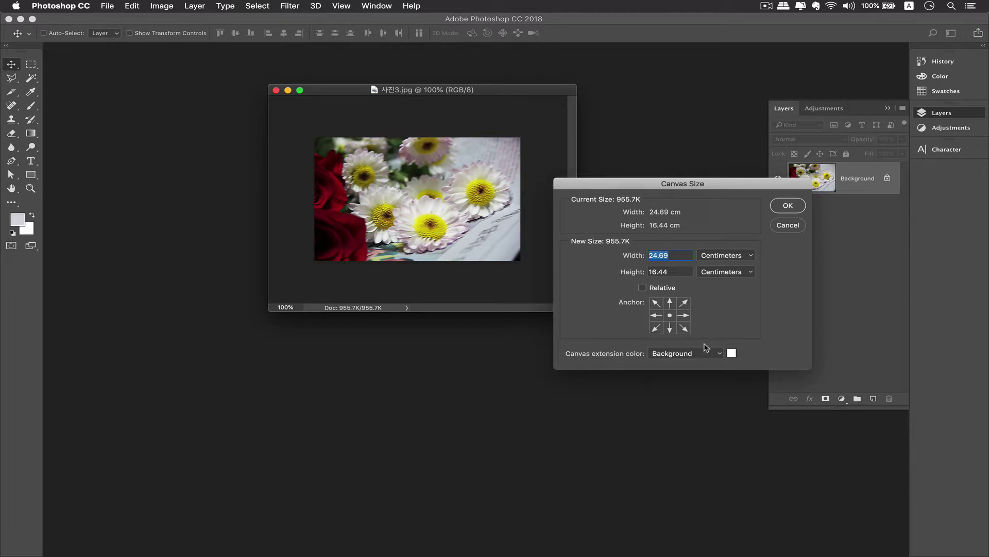
click(657, 305)
click(672, 305)
click(686, 306)
click(686, 319)
click(673, 319)
drag(694, 183, 662, 180)
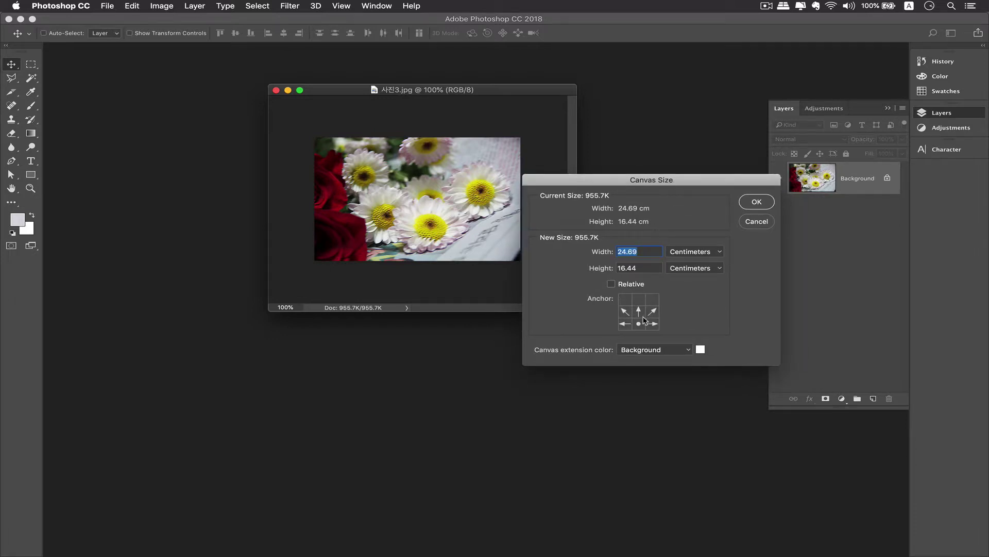
click(638, 297)
click(637, 323)
click(638, 311)
Step: Set the canvas height of 사진3.jpg to 18 cm with relative sizing off and a centred anchor, and apply it
click(617, 285)
click(611, 284)
drag(640, 268, 618, 274)
text(1)
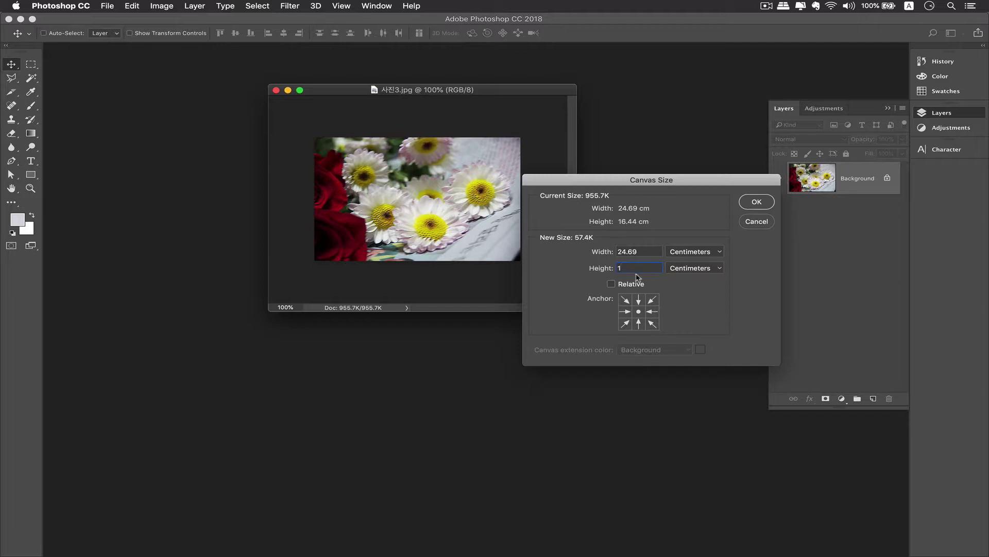
text(8)
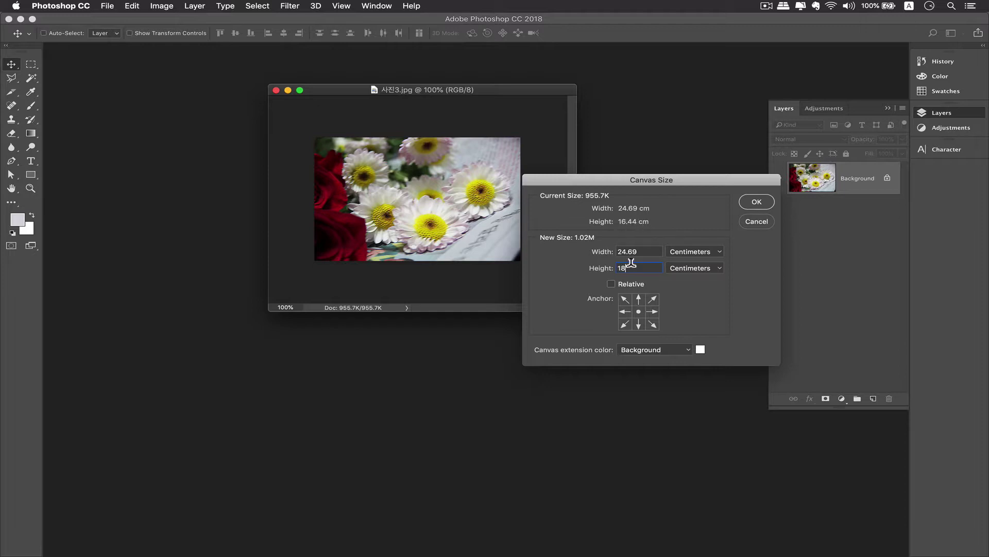
drag(632, 264, 615, 263)
drag(628, 183, 658, 166)
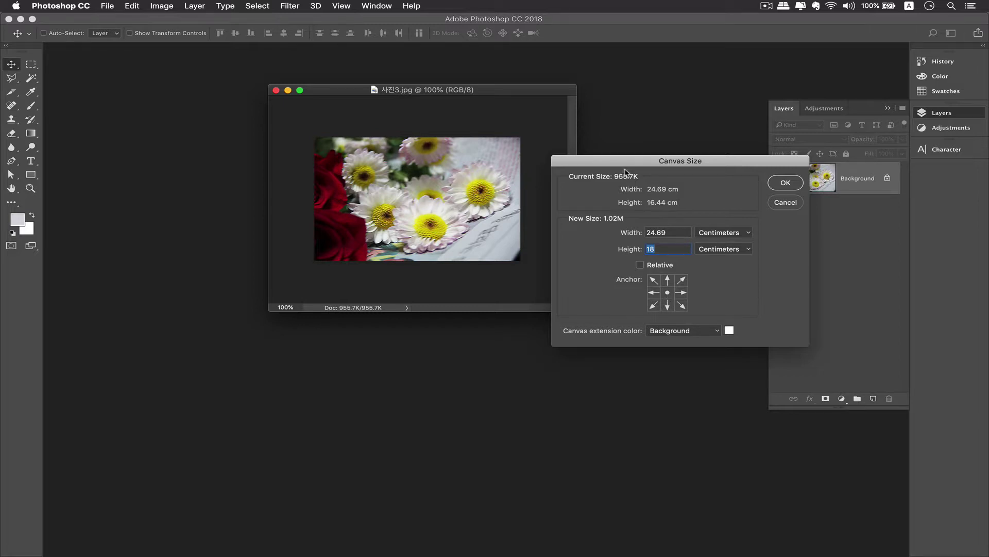
drag(625, 170, 584, 175)
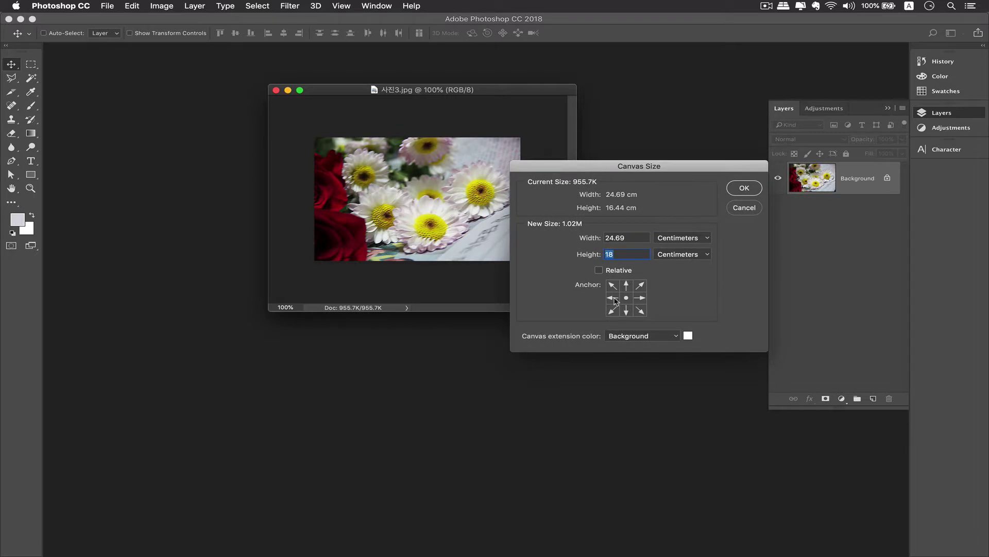
click(741, 188)
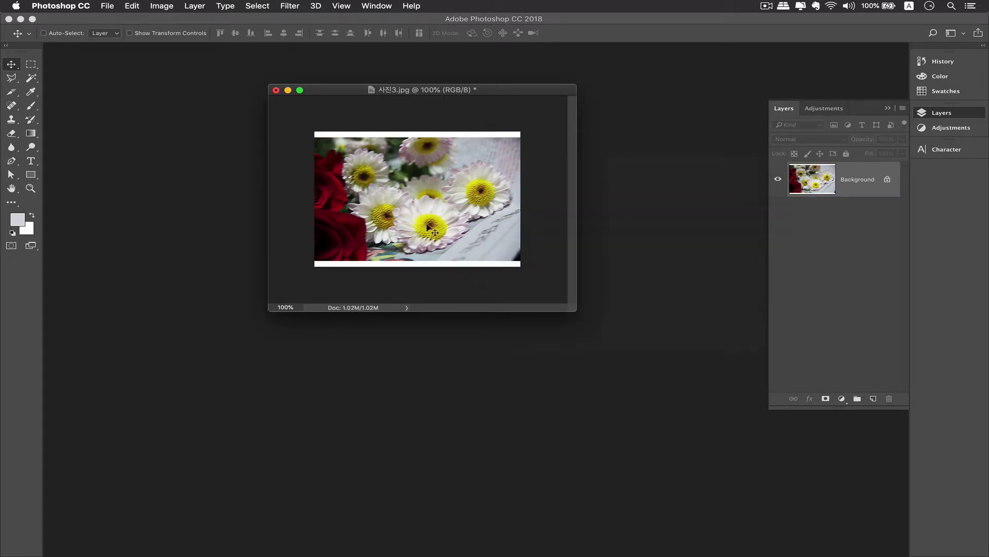
Step: Enlarge the 사진3.jpg document window and magnify the photo to 200%
drag(447, 92, 406, 88)
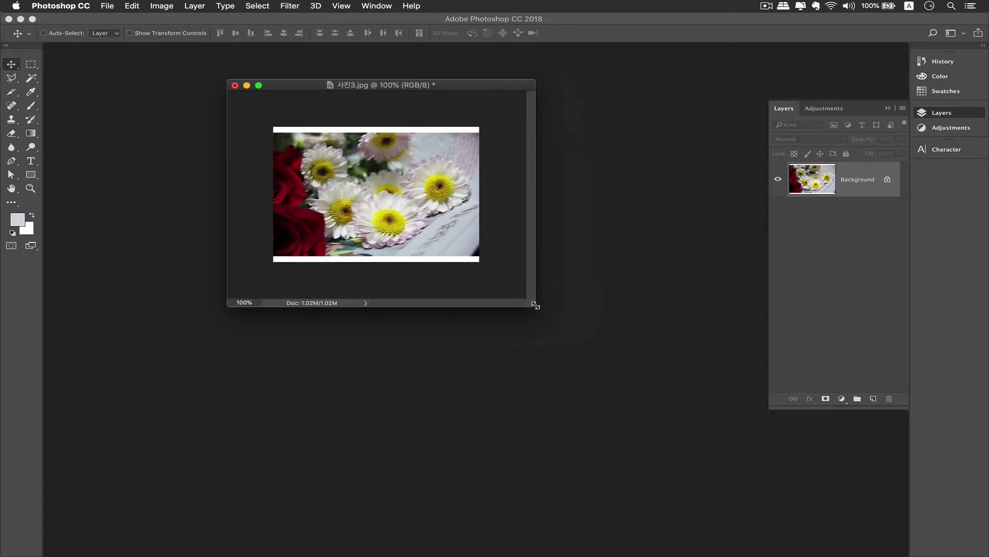
drag(536, 305, 692, 414)
key(super+equal)
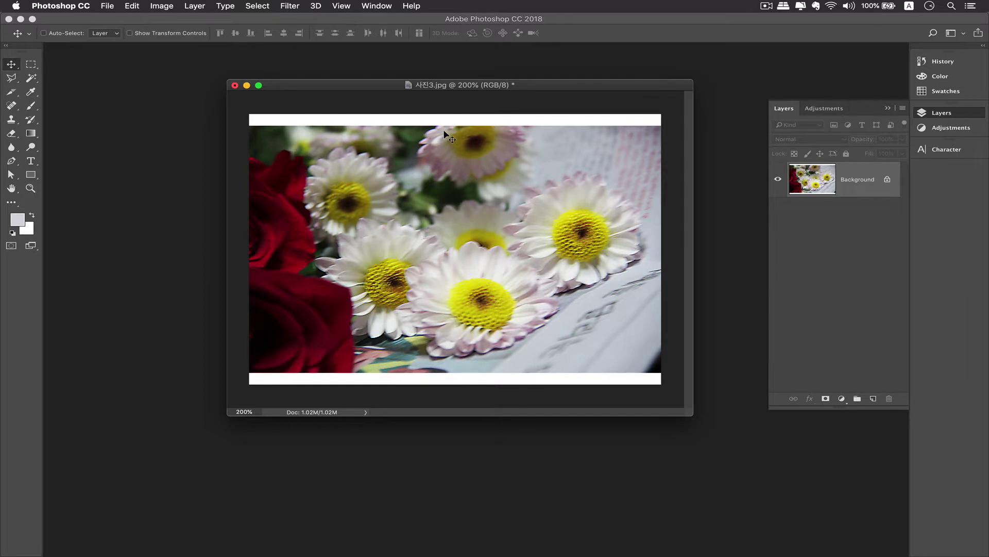
Step: Undo the canvas height change and return to the Open state in the document's history
key(super+z)
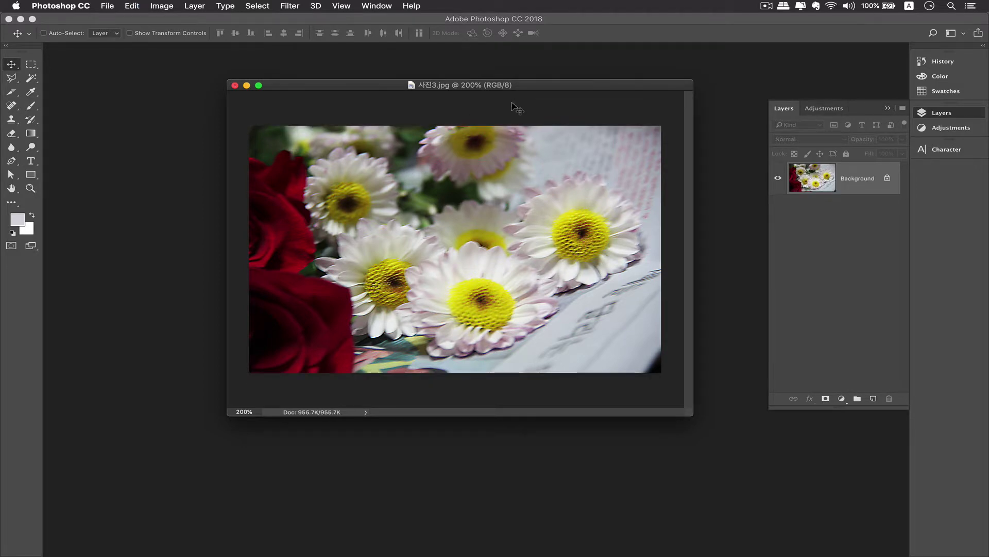
drag(521, 84, 474, 81)
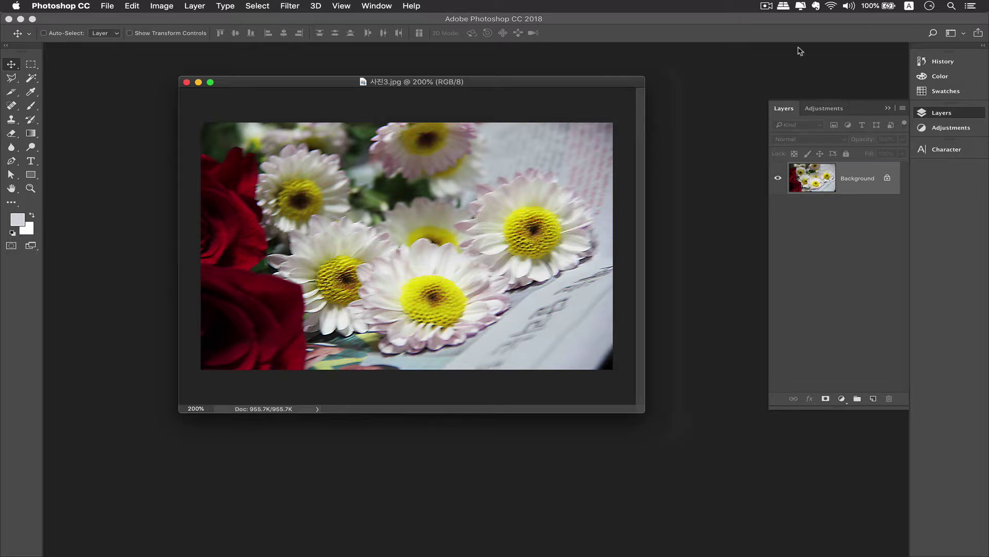
click(942, 61)
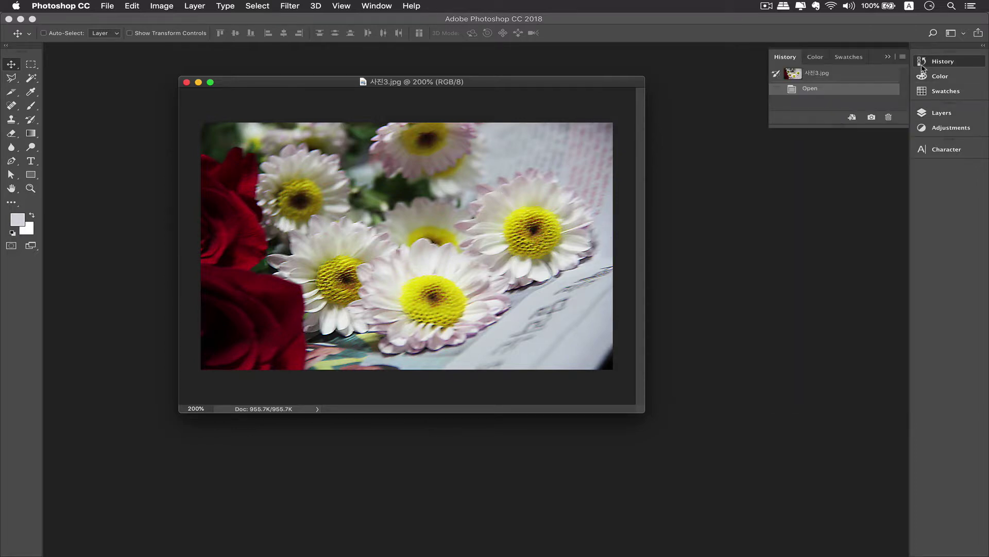
click(820, 74)
click(825, 89)
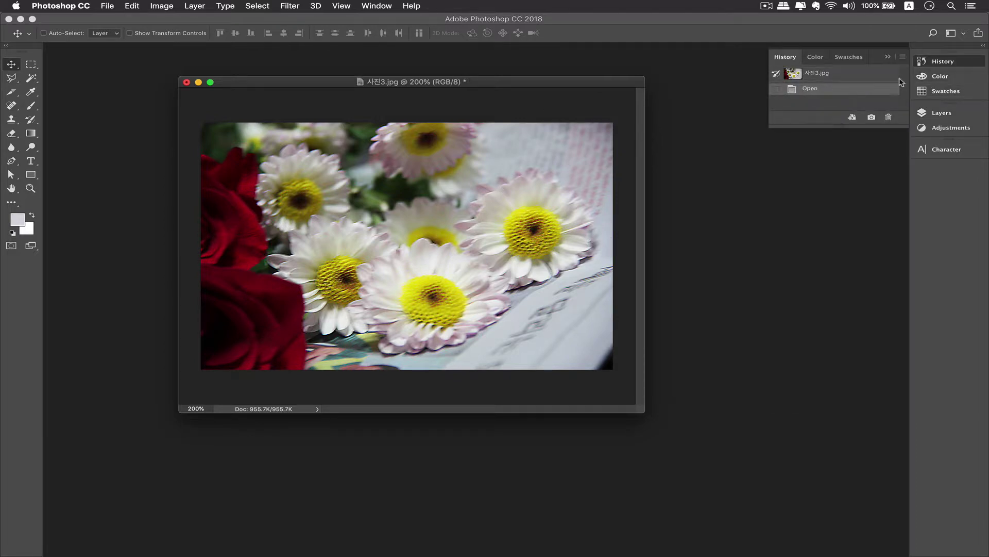
click(964, 62)
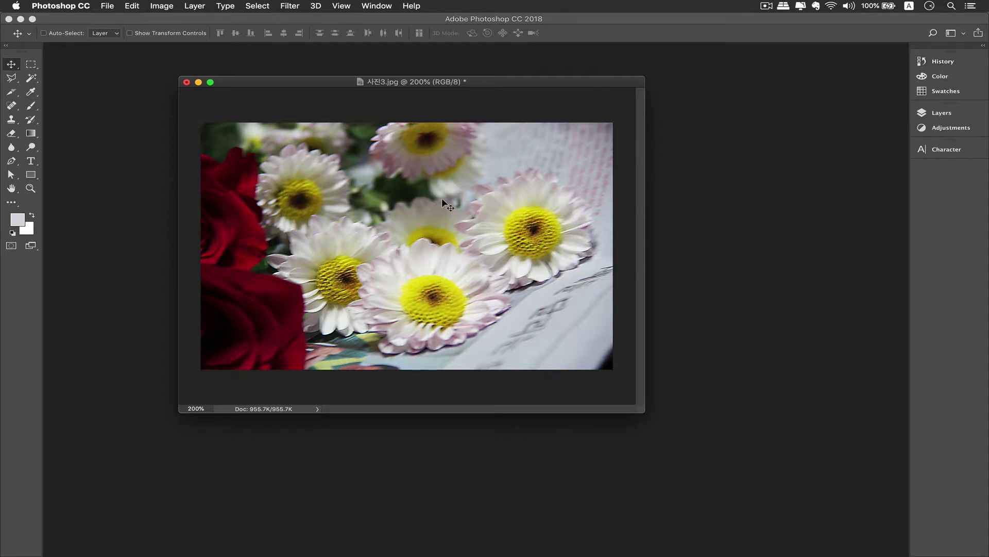
Step: Reposition and widen the document window, and turn on Relative in the Canvas Size settings
drag(519, 80, 472, 75)
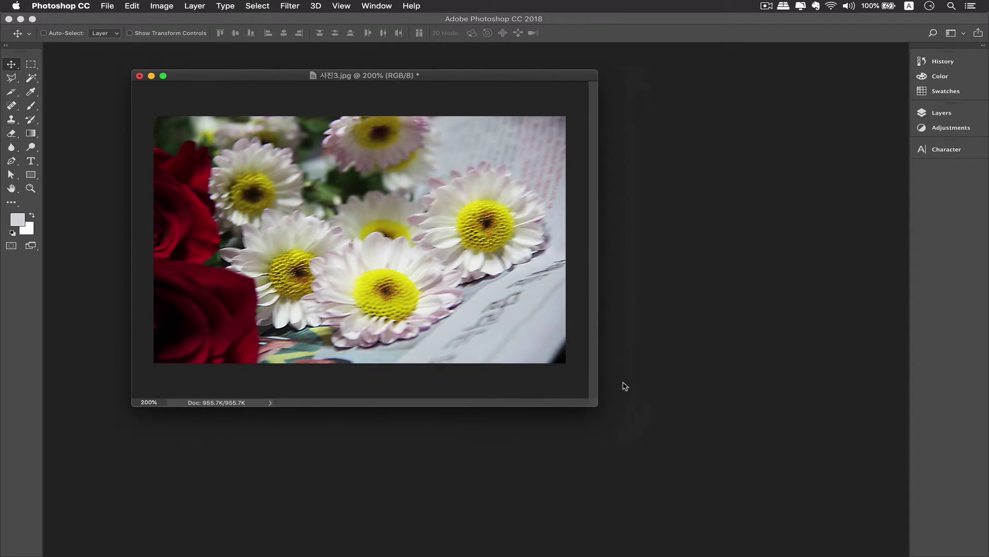
drag(596, 405, 651, 410)
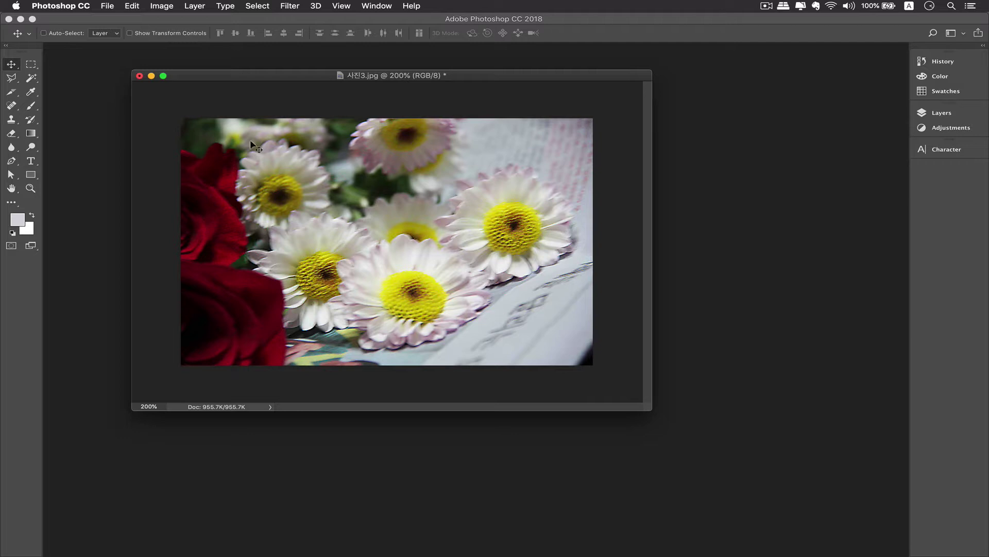
click(152, 5)
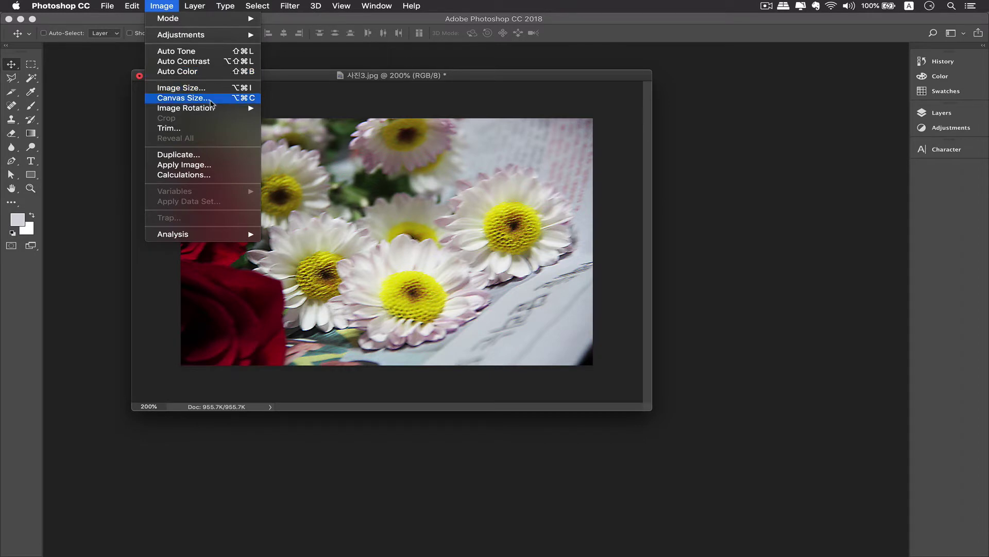
click(198, 98)
drag(620, 170, 697, 167)
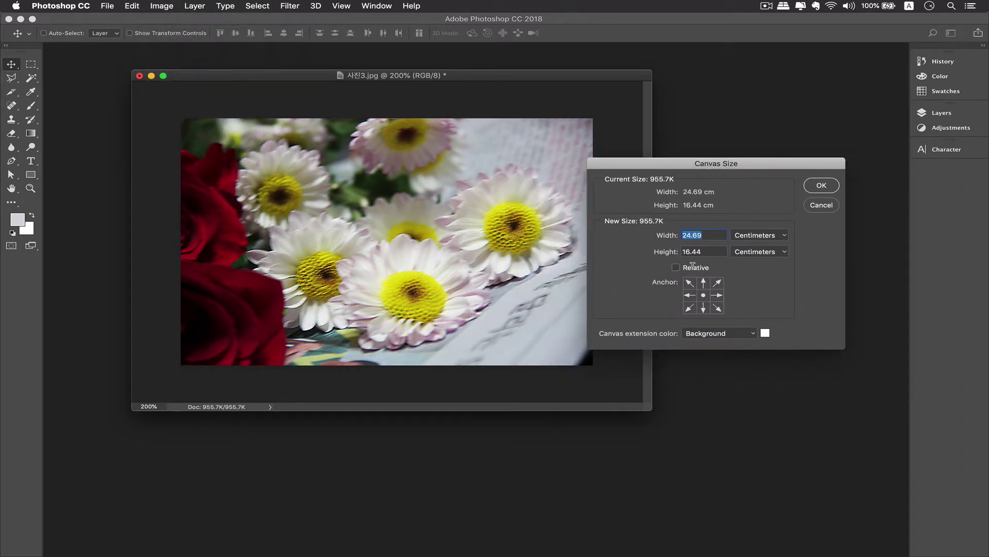
click(676, 268)
Step: Extend the canvas by a relative 2 cm in width and 2 cm in height, and undo the extension
drag(694, 233, 681, 234)
text(2)
key(Tab)
text(2)
drag(720, 163, 686, 186)
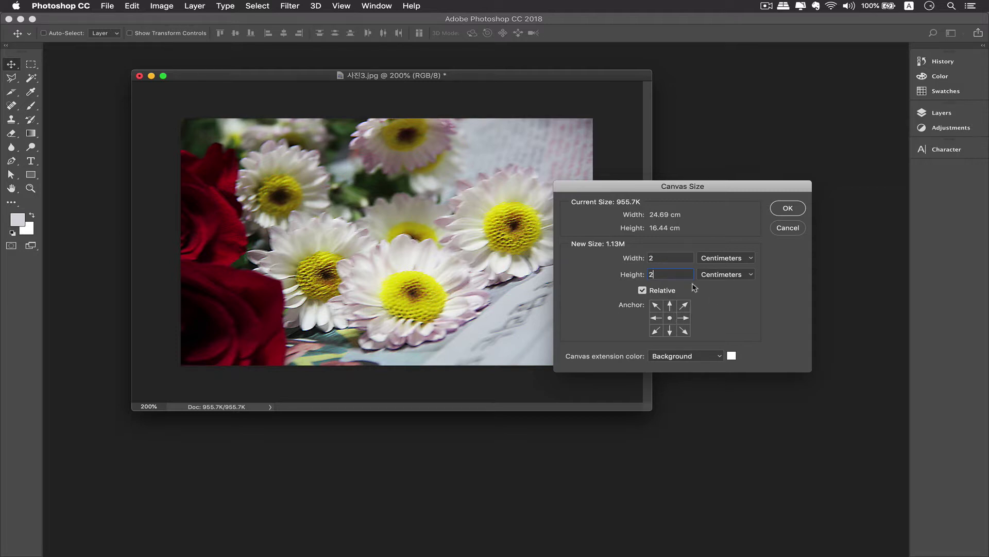
click(787, 209)
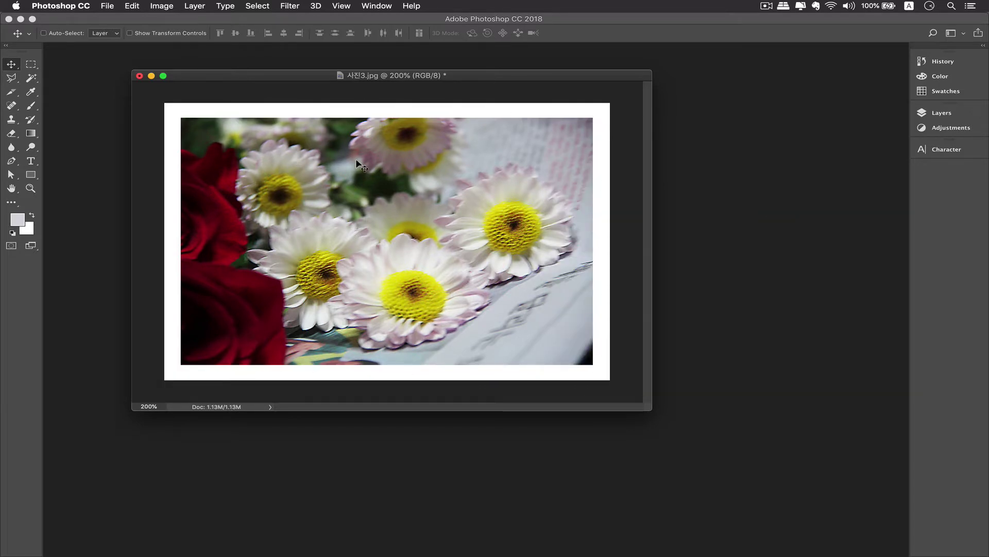
key(super+z)
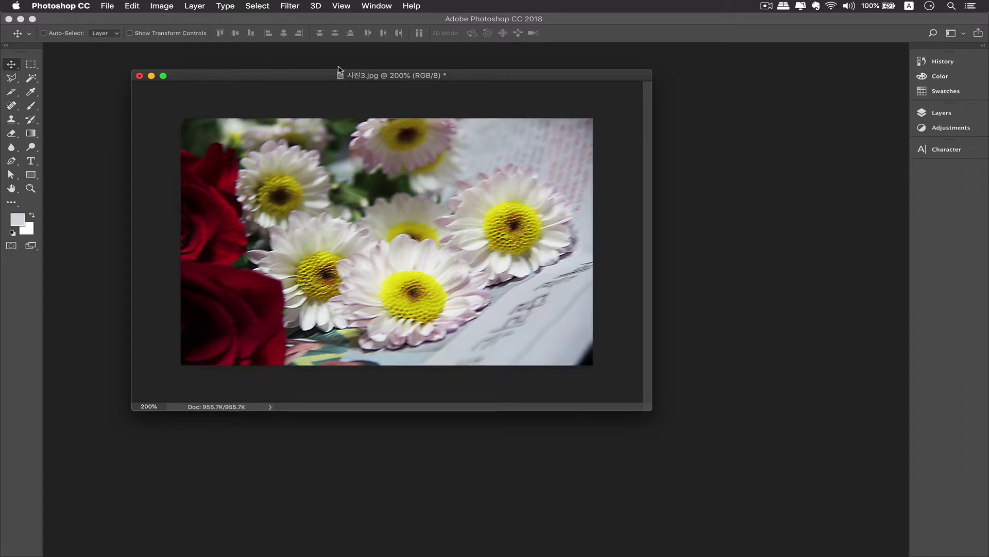
Step: Extend the canvas height by a relative 4 cm below the photo, anchoring it at the top centre, and enlarge the document window
drag(313, 74, 305, 71)
click(161, 5)
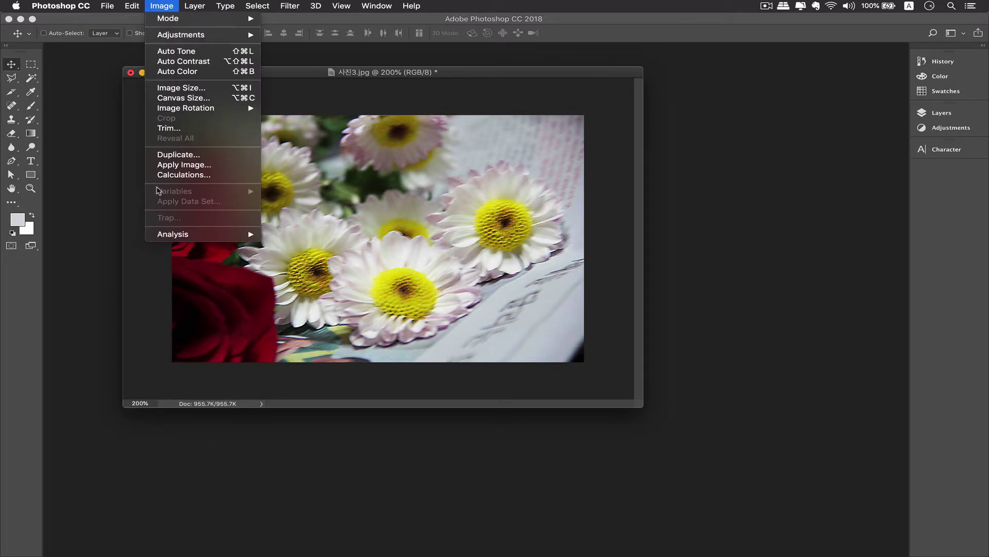
click(190, 98)
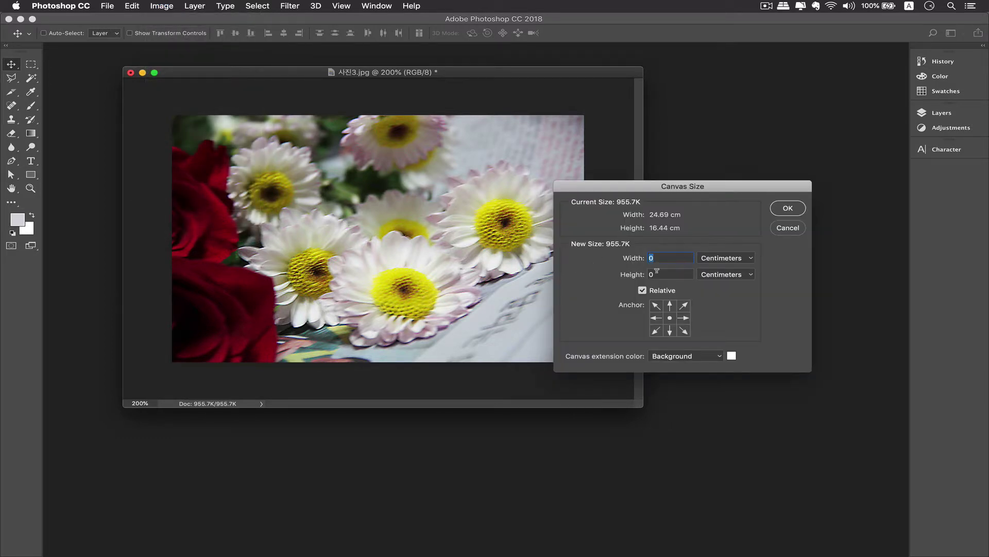
click(669, 305)
key(Tab)
text(3)
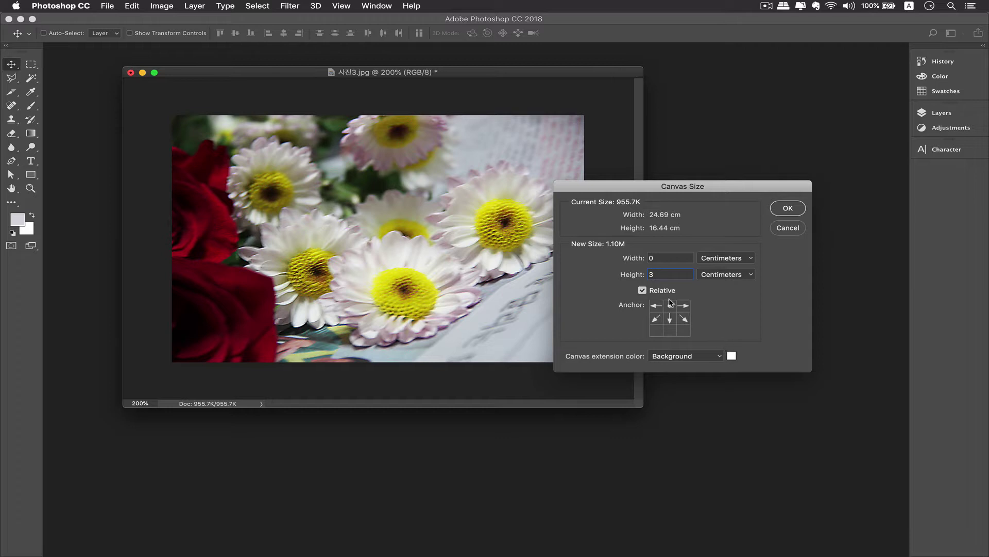
drag(656, 273, 622, 272)
text(4)
click(788, 209)
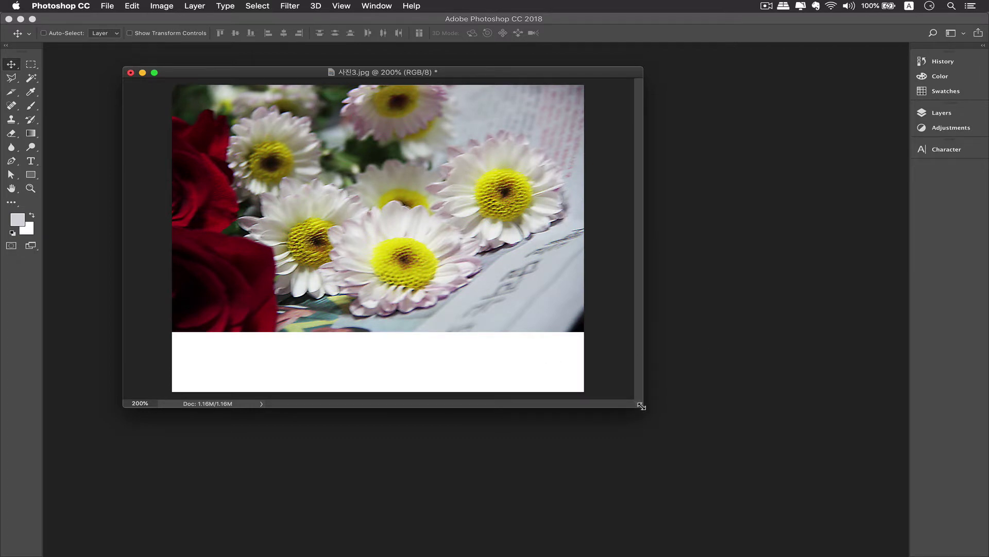
drag(642, 406, 691, 485)
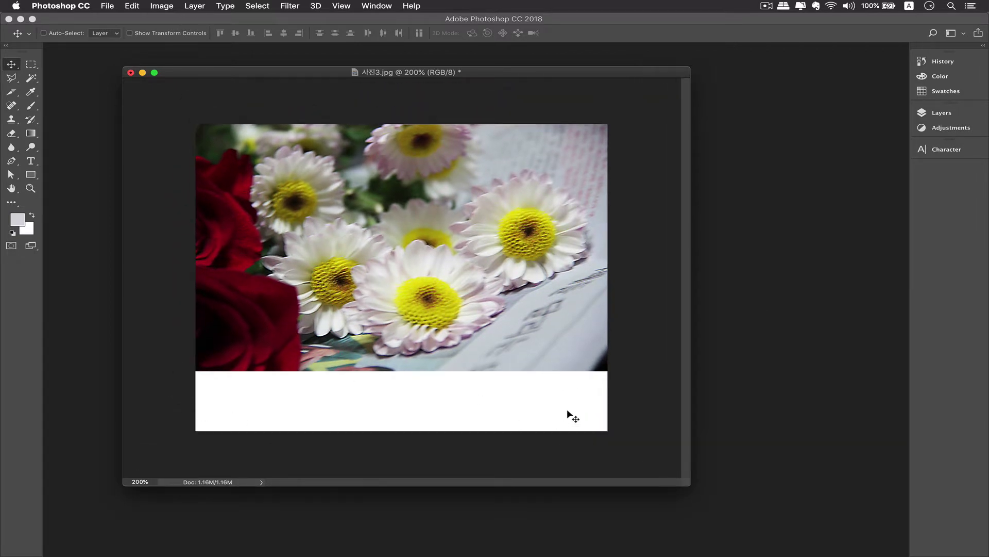
Step: Add a white border by extending the canvas a relative 1 cm in width and 1 cm in height with the centre anchor
click(162, 6)
click(194, 99)
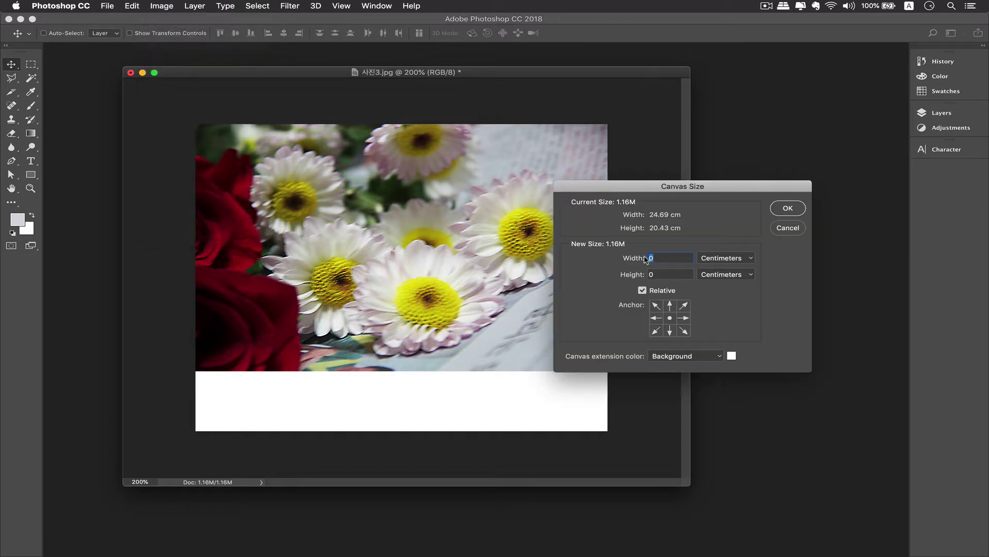
text(1)
key(Tab)
text(1)
click(780, 212)
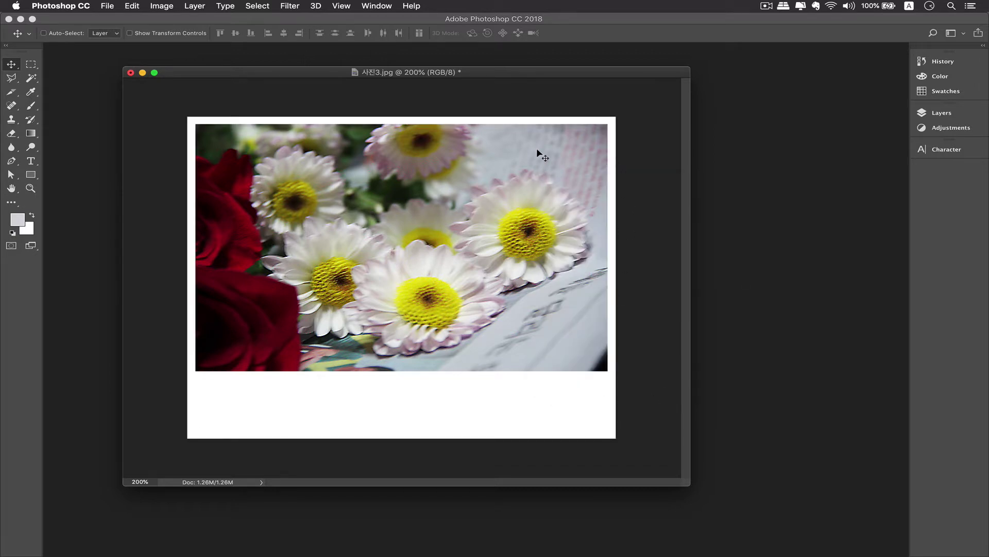
drag(373, 74, 361, 64)
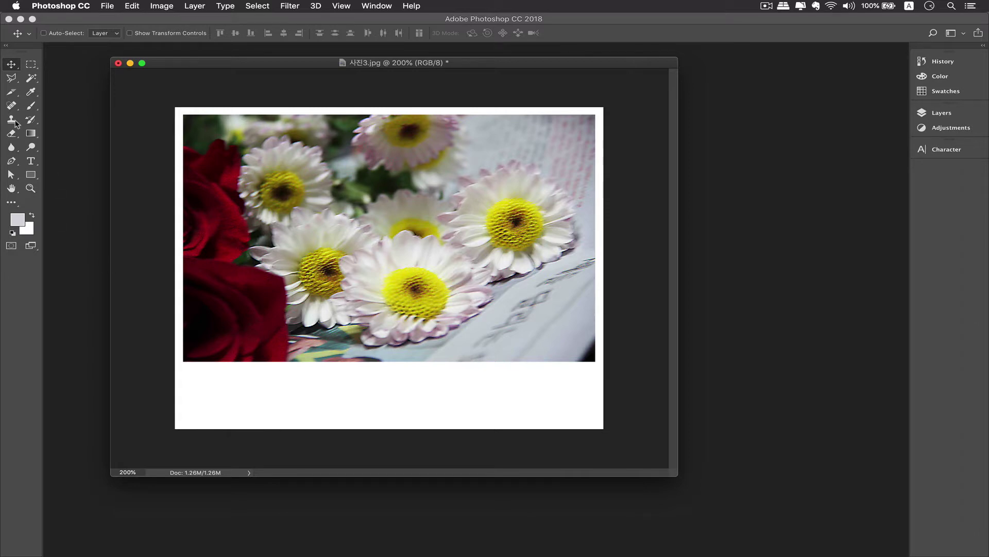
Step: Add the text "flower" in orange (RGB 255, 109, 36) on the white area below the photo
click(31, 161)
click(475, 388)
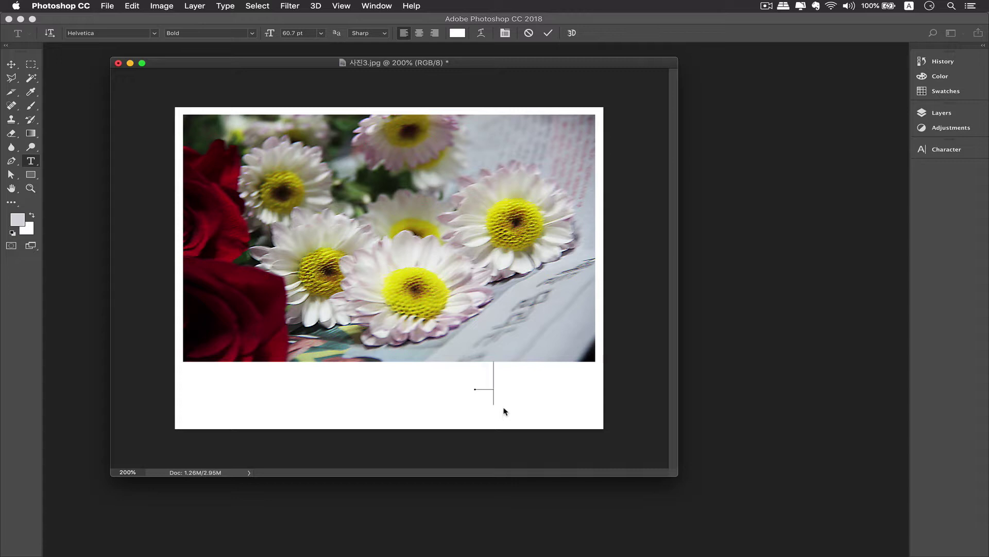
click(940, 76)
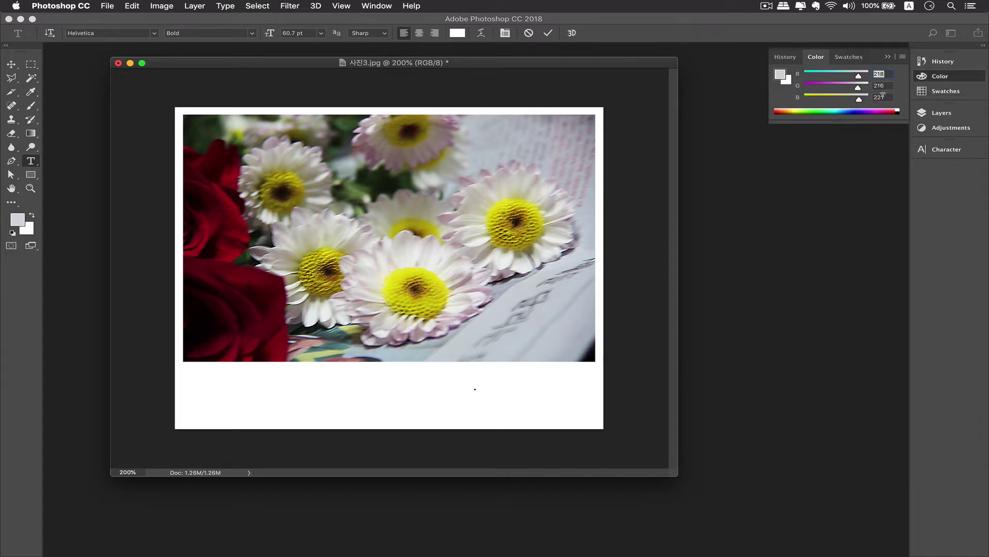
click(781, 111)
text(f)
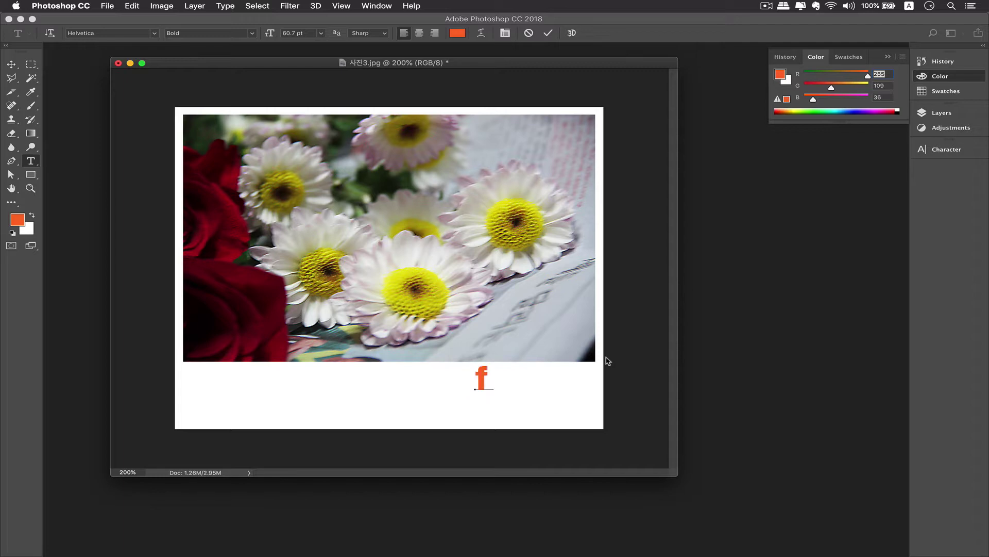
text(lower)
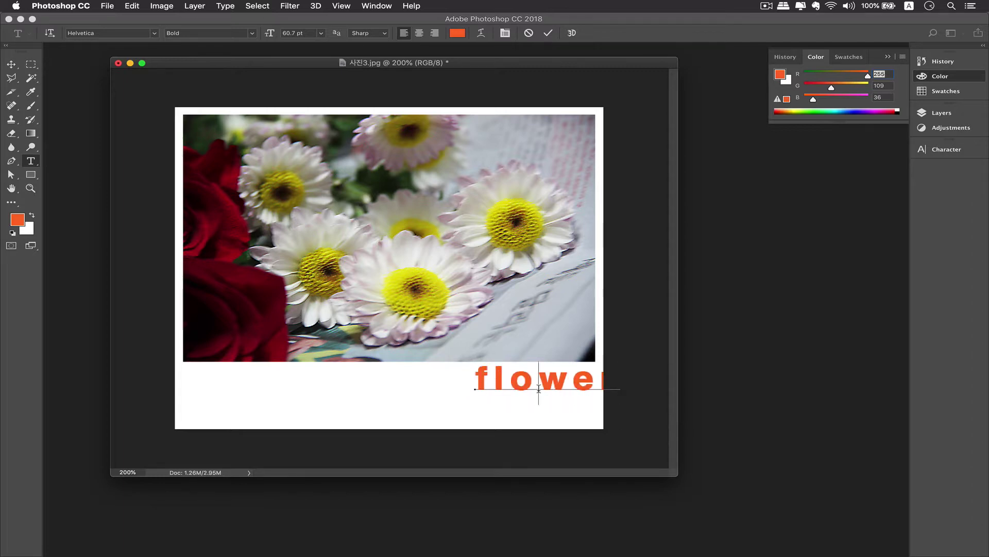
Step: Shrink the "flower" text to about 27 pt, place it just below the photo's lower-right corner, and commit it
drag(539, 389, 474, 384)
click(478, 384)
key(super)
mouse_move(490, 392)
mouse_down()
mouse_move(472, 387)
mouse_move(485, 389)
mouse_up()
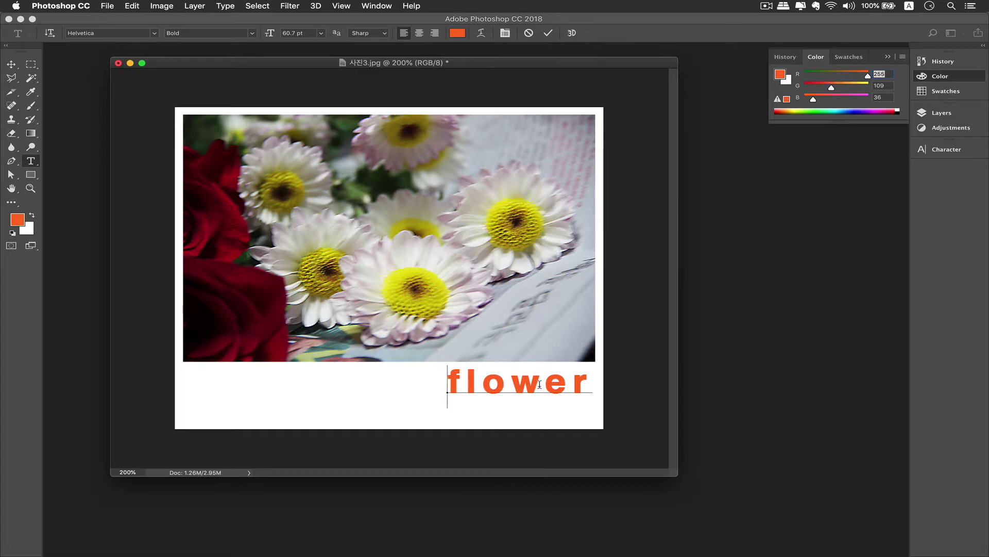
key(super)
mouse_move(564, 387)
mouse_down()
mouse_move(515, 387)
mouse_move(546, 390)
mouse_up()
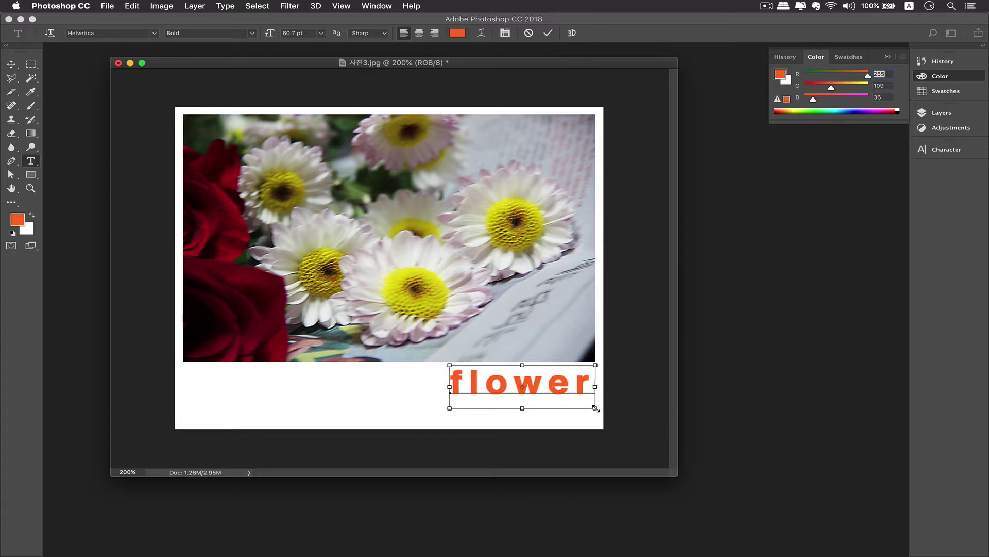
drag(596, 408, 536, 388)
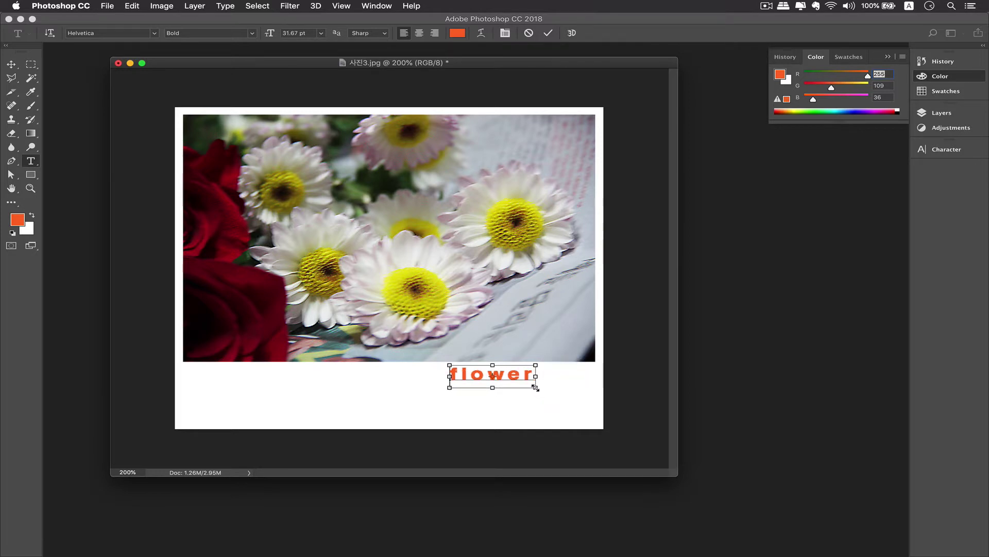
drag(536, 388, 577, 372)
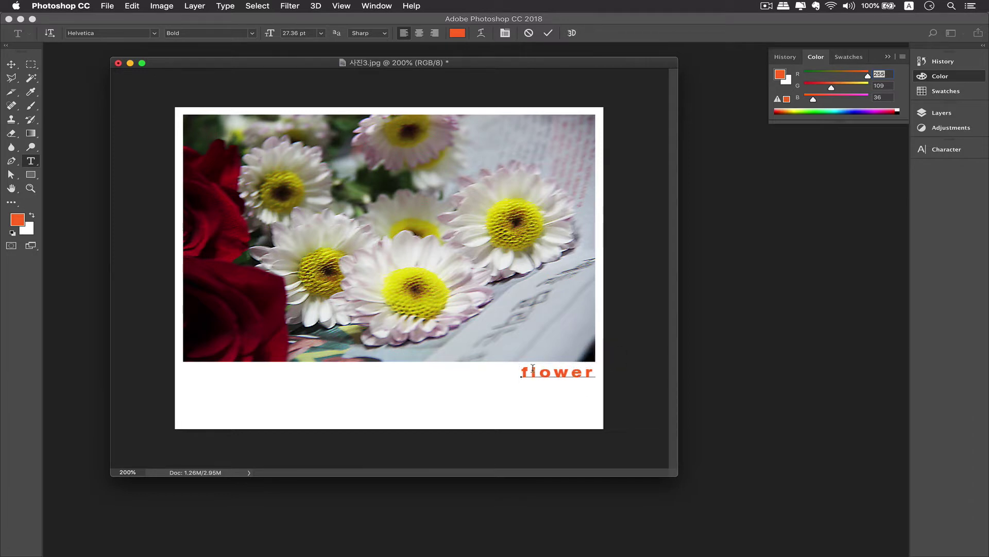
click(11, 64)
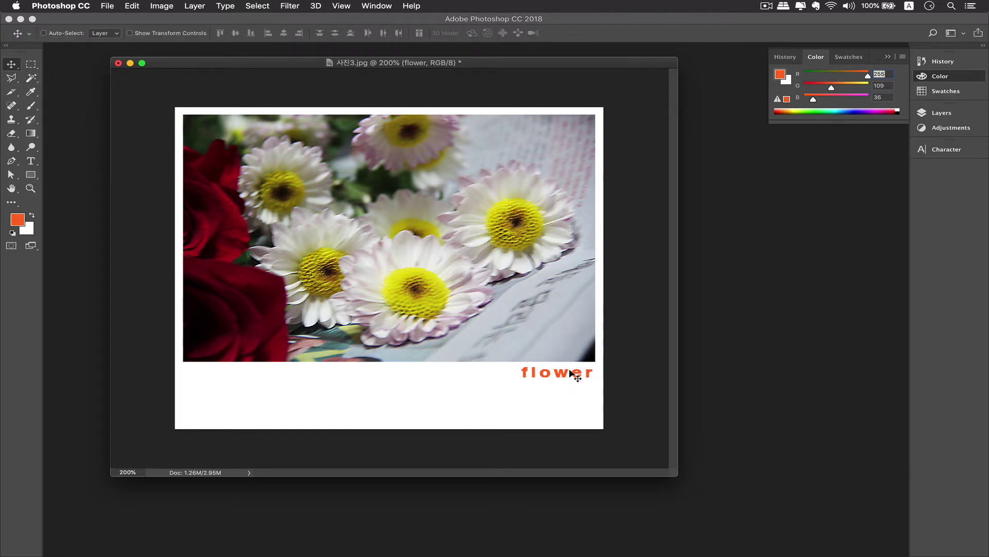
Step: Show the document's layers and select the "flower" text layer
click(949, 113)
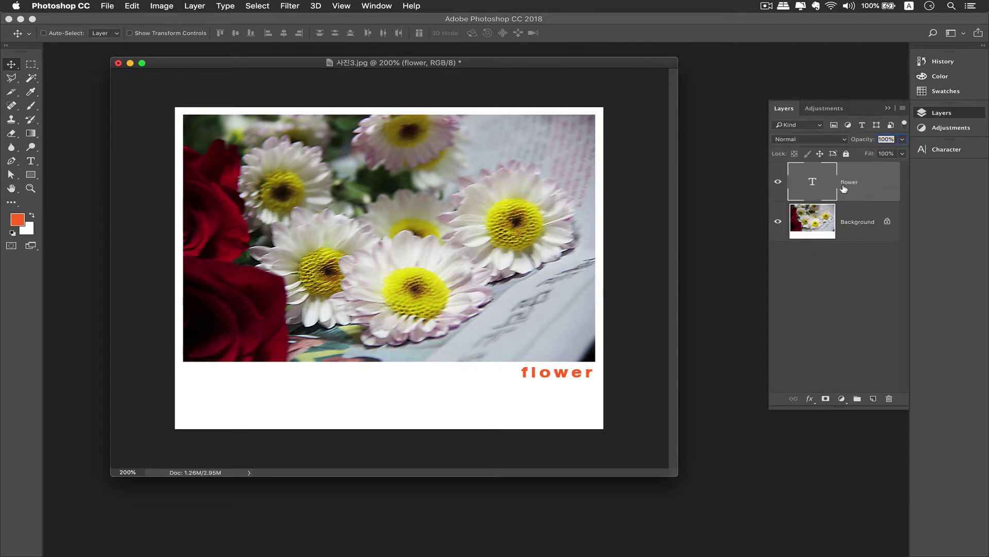
click(843, 310)
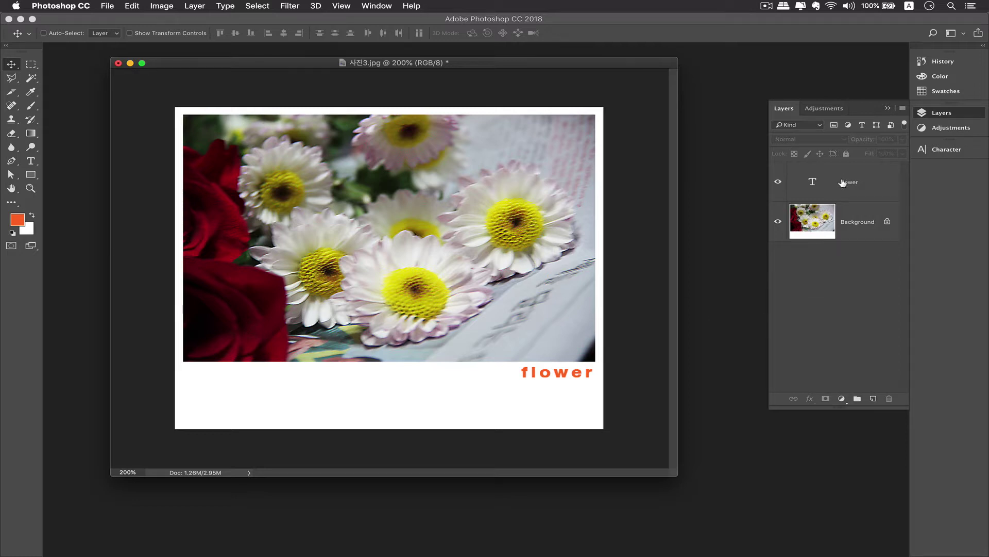
click(815, 183)
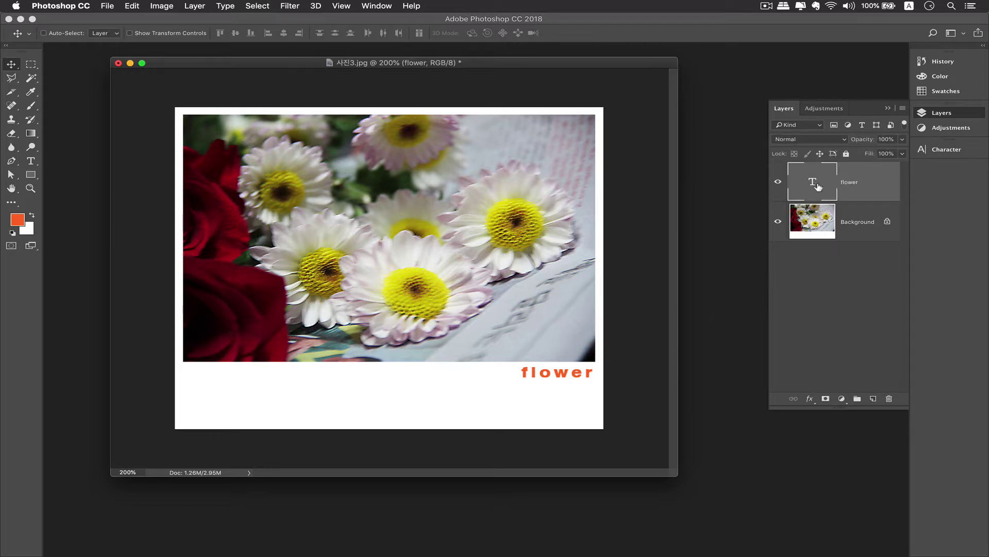
Step: Shrink the 사진3.jpg document window around its canvas and minimize it
drag(677, 475, 569, 415)
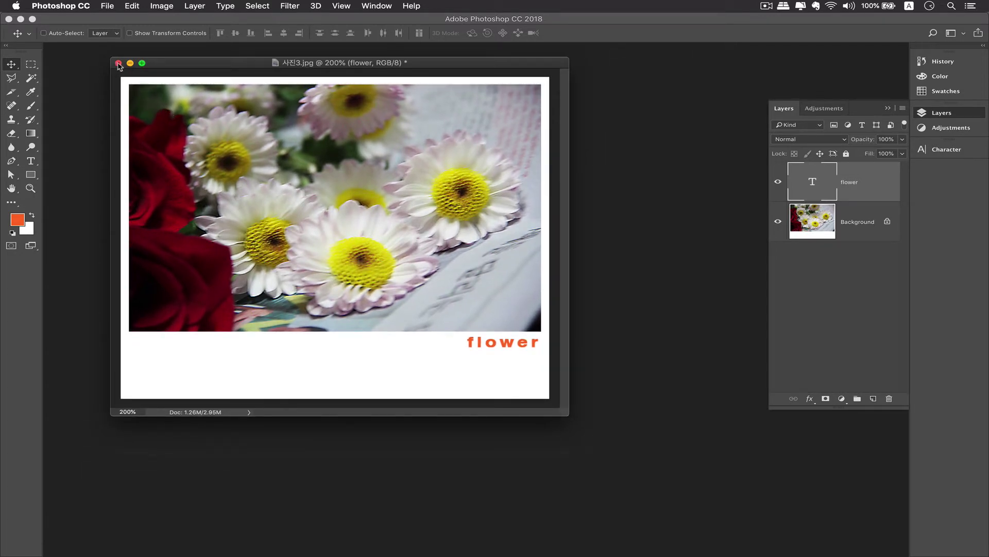
drag(178, 66, 175, 66)
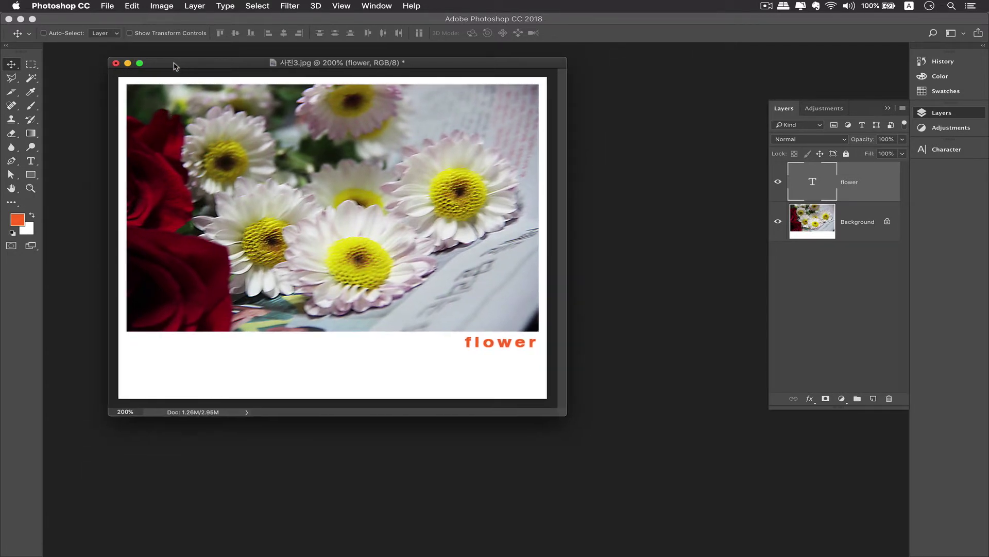
click(128, 63)
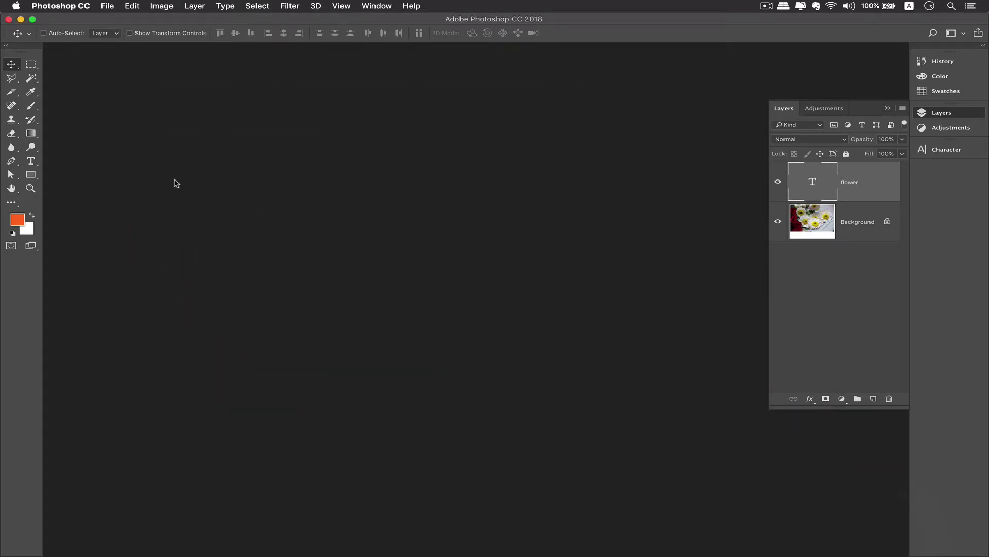
Step: Switch to Adobe Bridge and open the coloured-pencils photo 사진2.jpg in Photoshop
key(super+Tab)
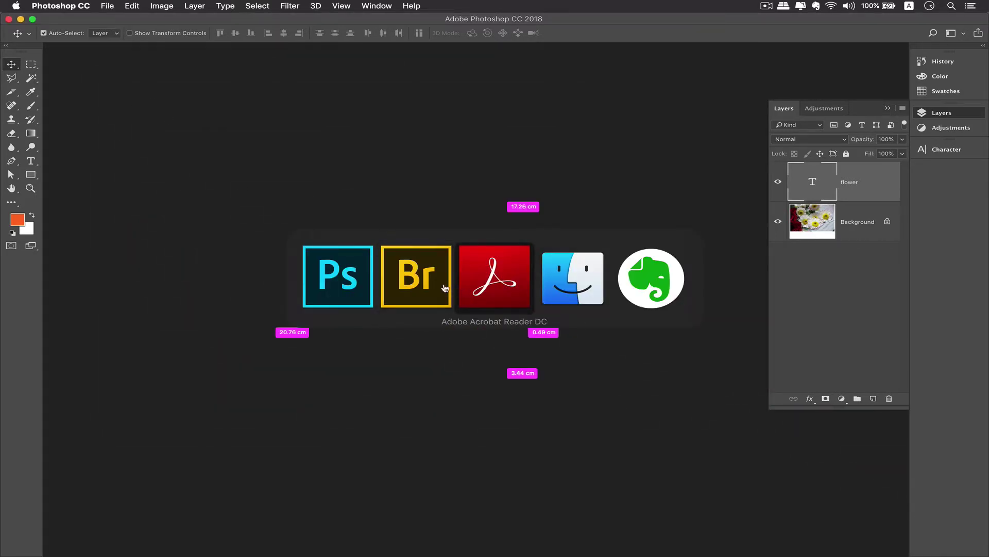
click(424, 284)
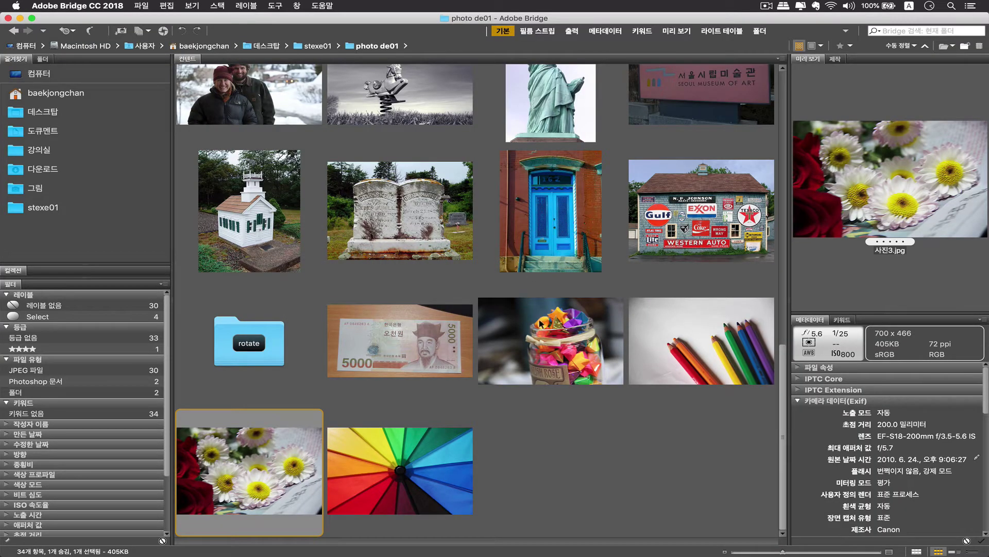
scroll(397, 278, up, 15)
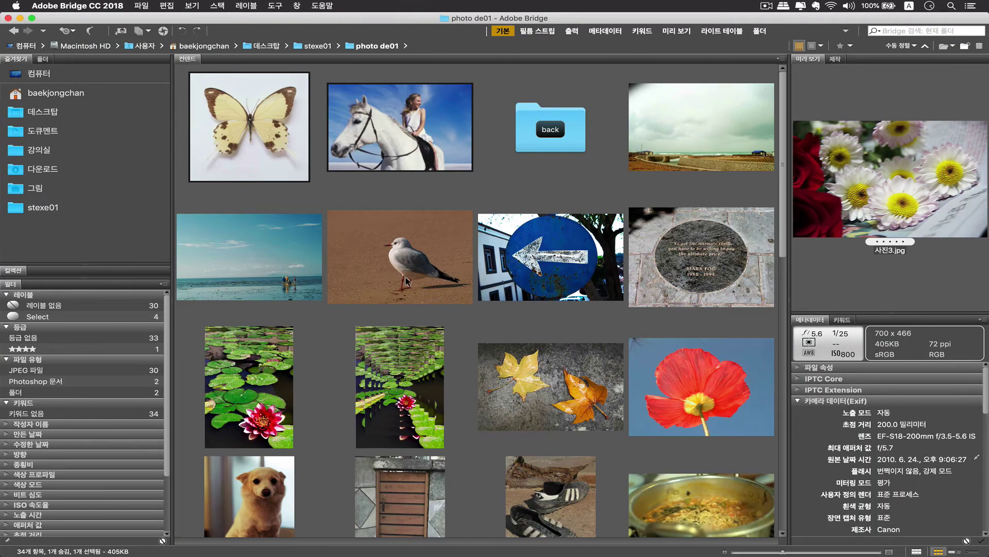
scroll(447, 312, down, 15)
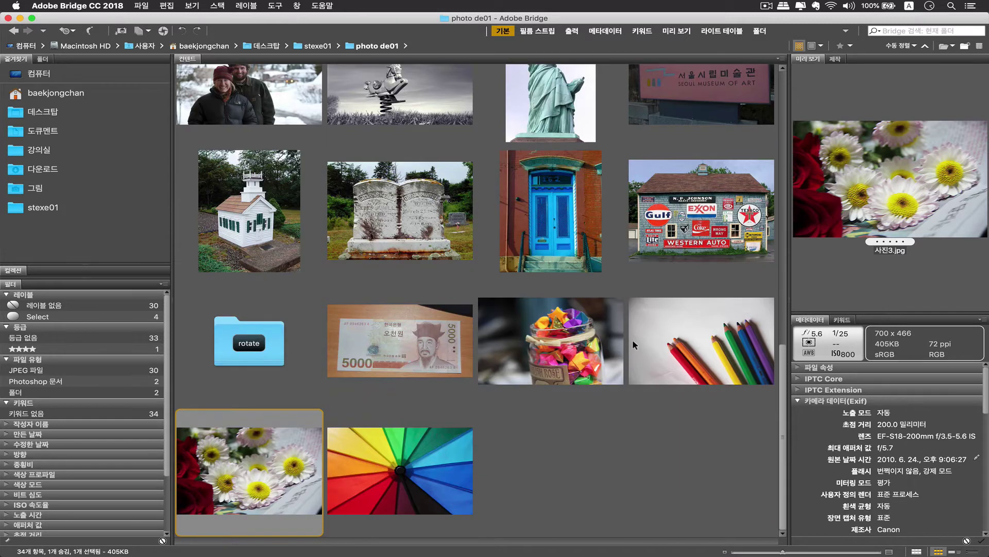
click(448, 441)
click(711, 358)
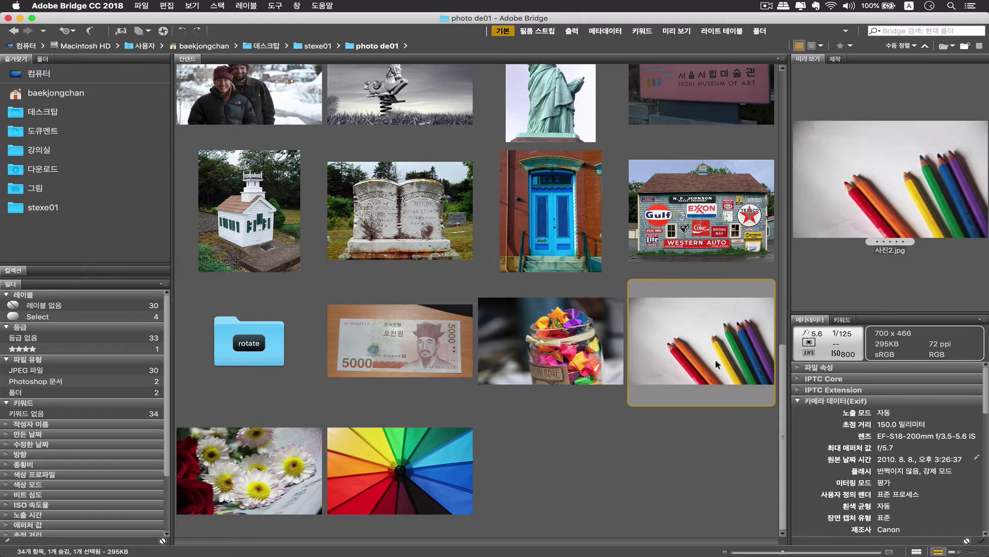
double_click(710, 353)
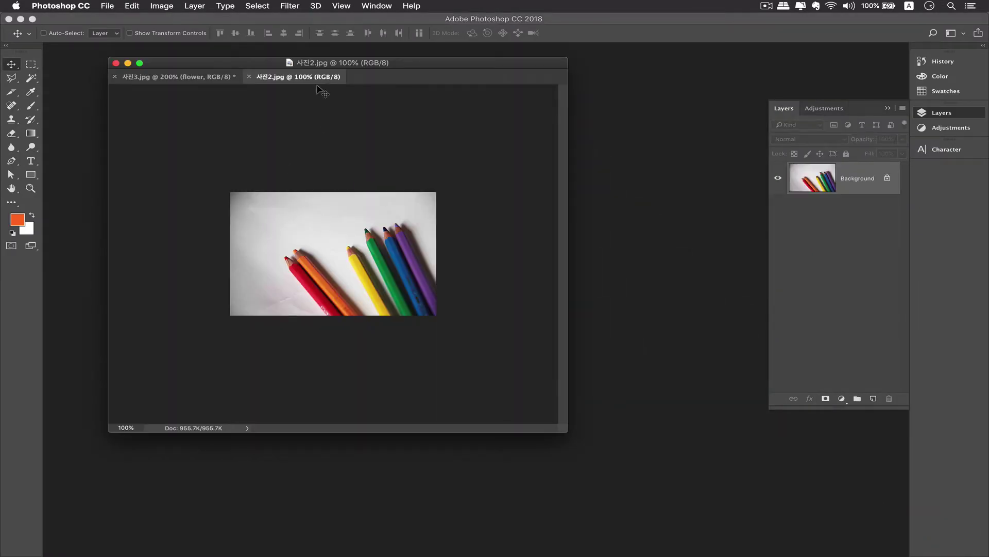
Step: Float 사진2.jpg in its own window, minimize 사진3.jpg, and shrink the 사진2.jpg window around its photo
drag(319, 79, 285, 138)
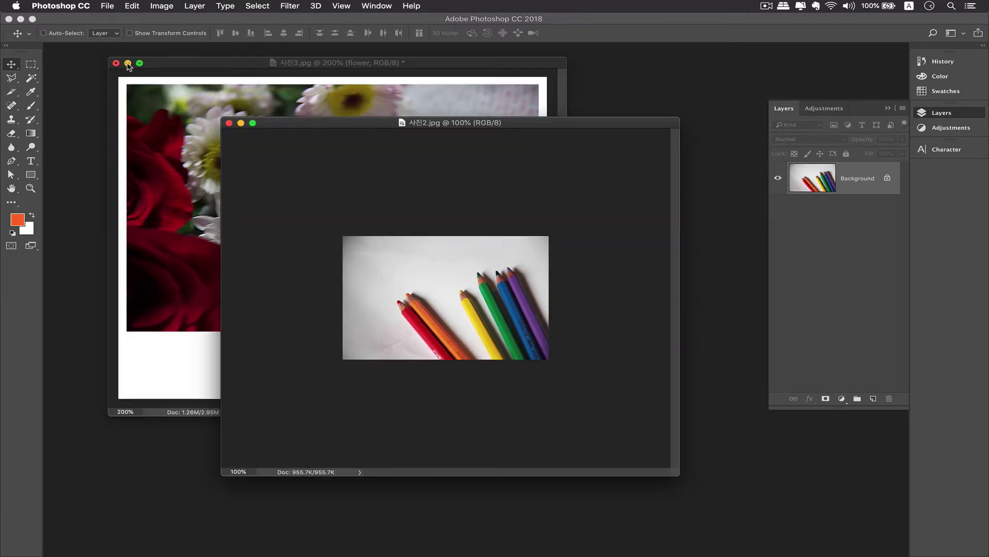
click(128, 63)
drag(517, 122, 439, 77)
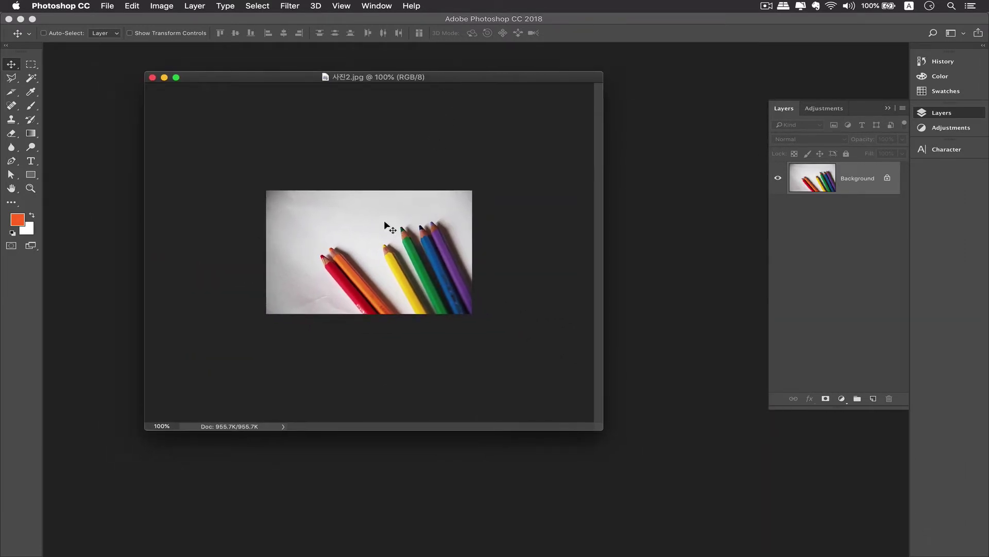
drag(602, 430, 429, 283)
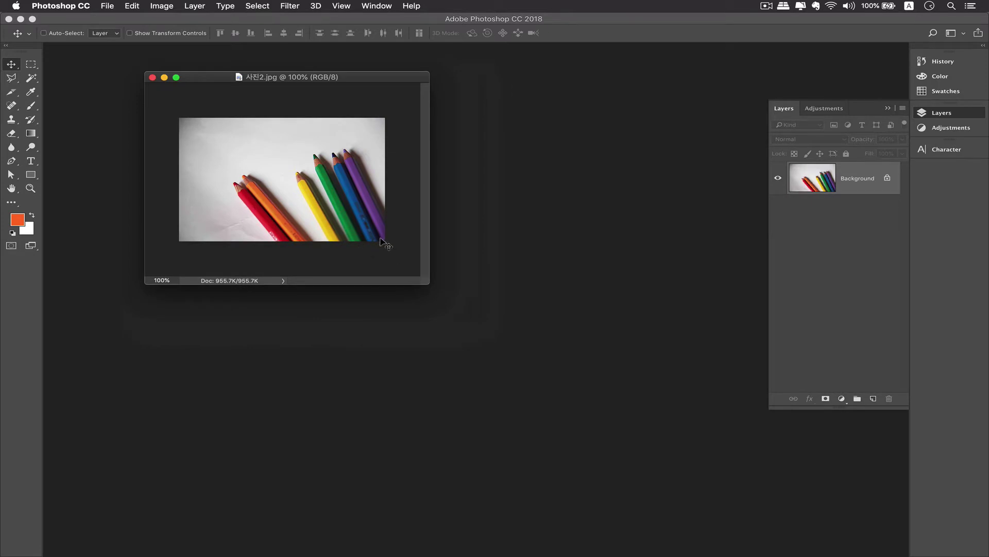
Step: Open the rainbow-umbrella photo 사진4.jpg from Adobe Bridge and return to Photoshop
key(super)
key(super+Tab)
double_click(328, 463)
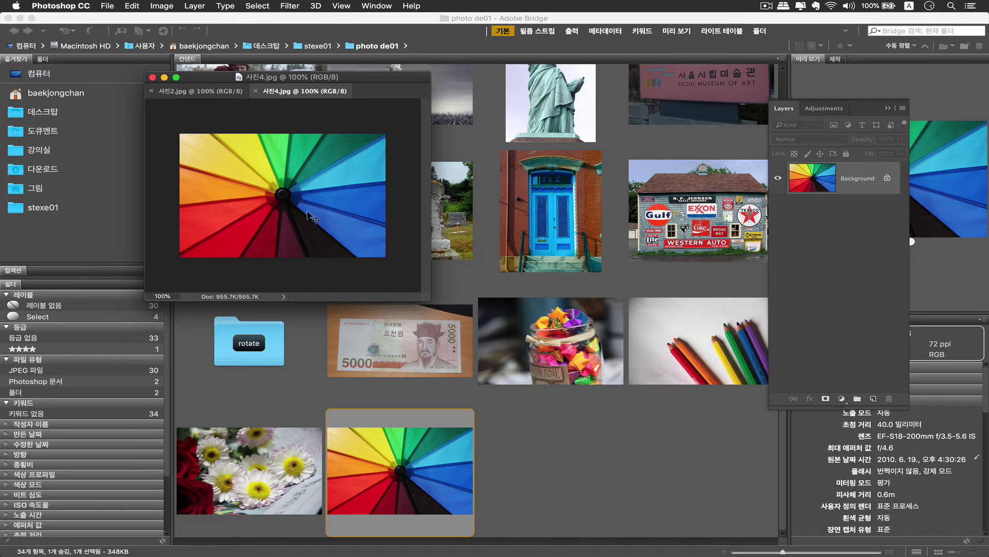
key(super+Tab)
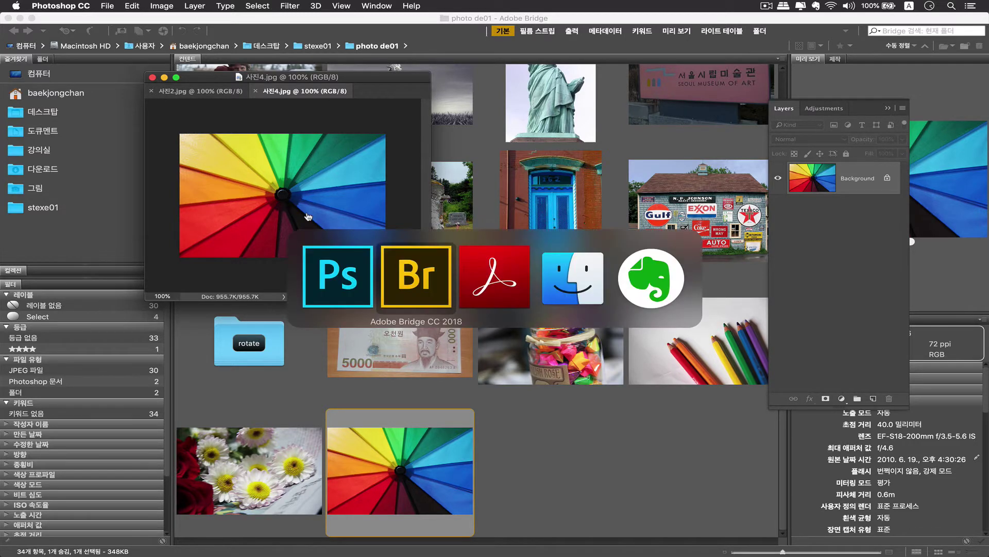
click(350, 290)
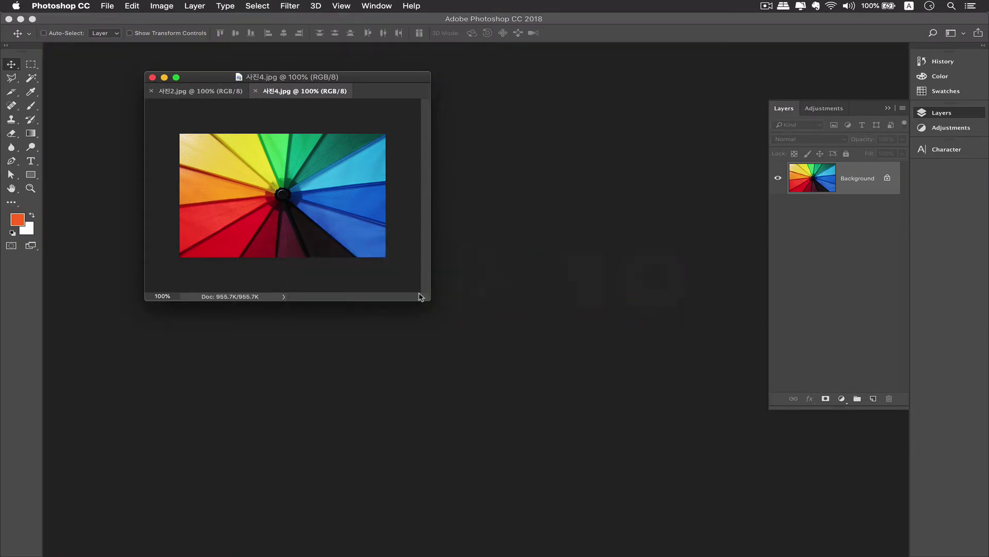
Step: Separate 사진4.jpg into its own window, shrink it around the photo, and stack it directly below the 사진2.jpg window
drag(463, 322, 676, 415)
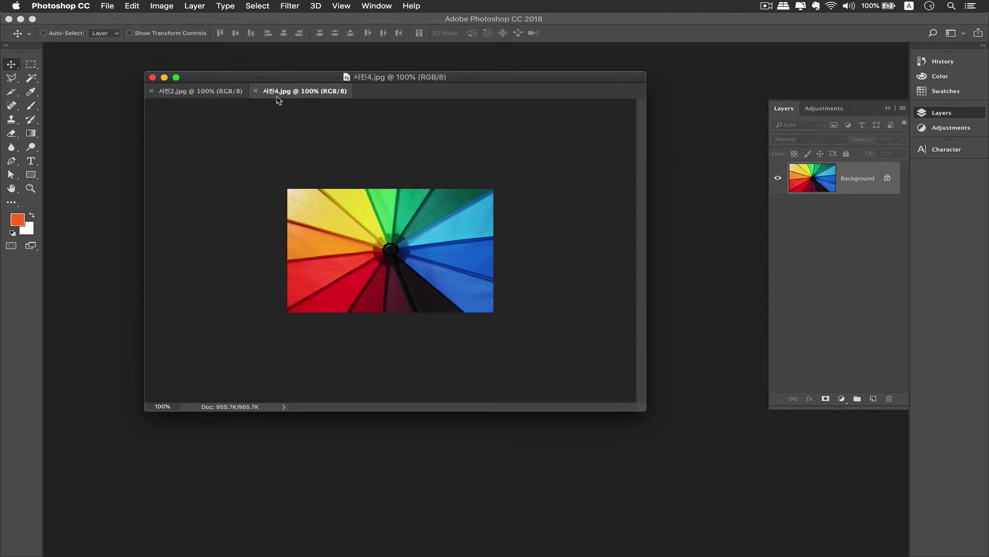
drag(279, 96, 290, 229)
drag(366, 78, 271, 53)
drag(550, 369, 317, 219)
drag(453, 222, 352, 209)
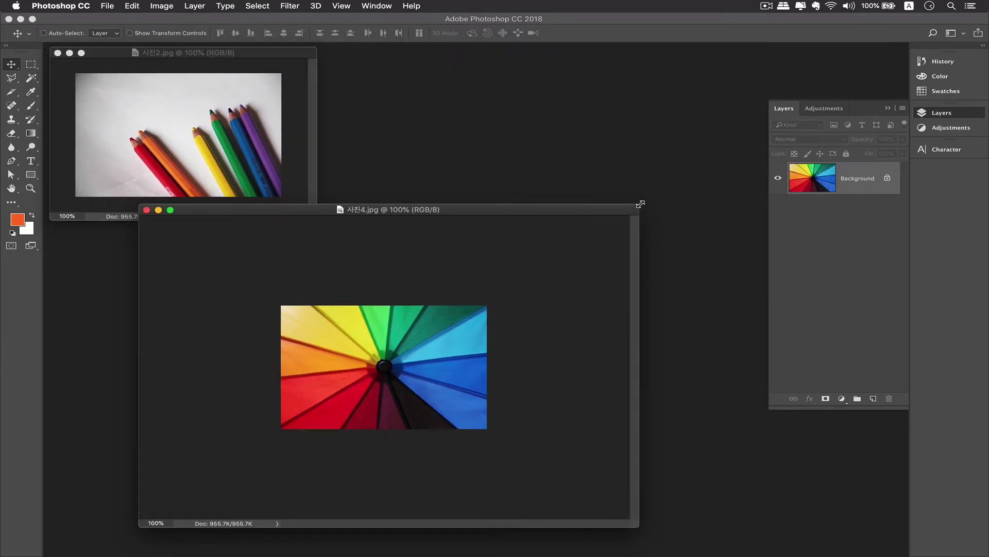
drag(641, 204, 277, 236)
click(238, 126)
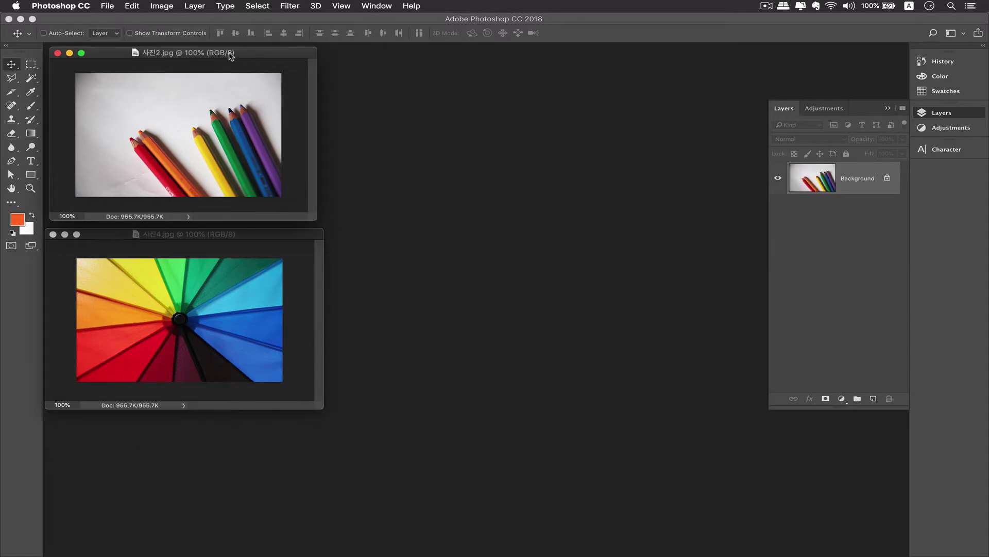
drag(229, 53, 229, 52)
drag(318, 219, 326, 222)
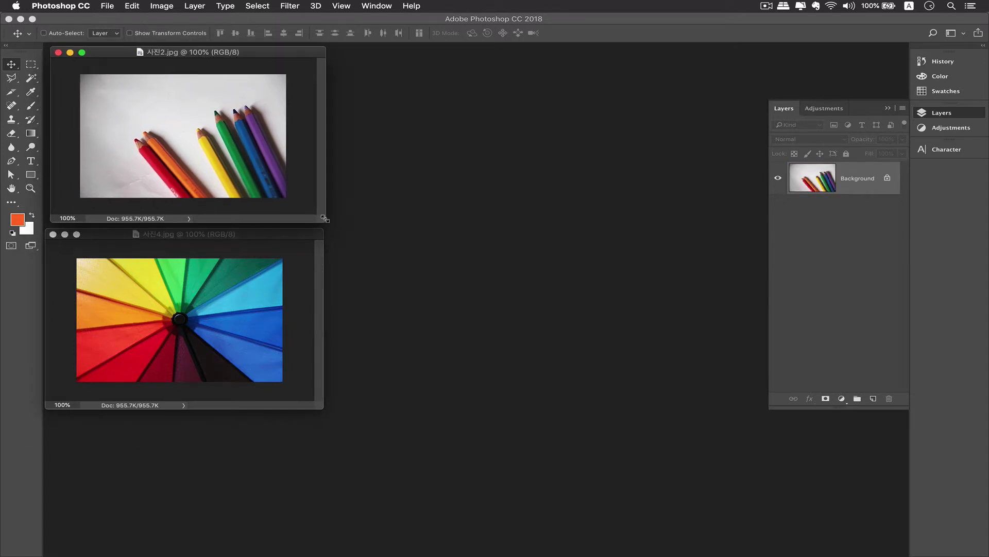
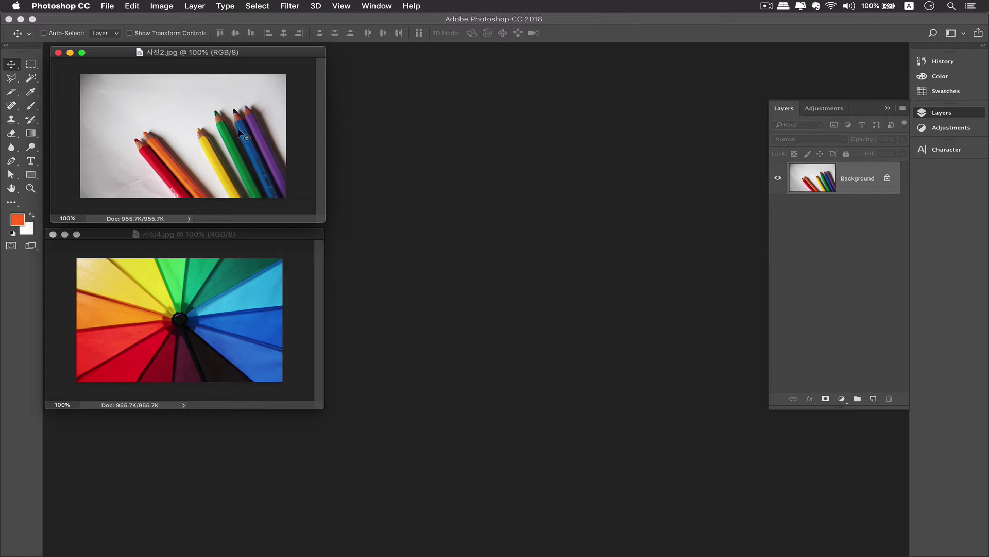
Step: Extend the 사진2.jpg canvas rightward by a relative 24.69 cm in width and widen its document window around the canvas
click(161, 5)
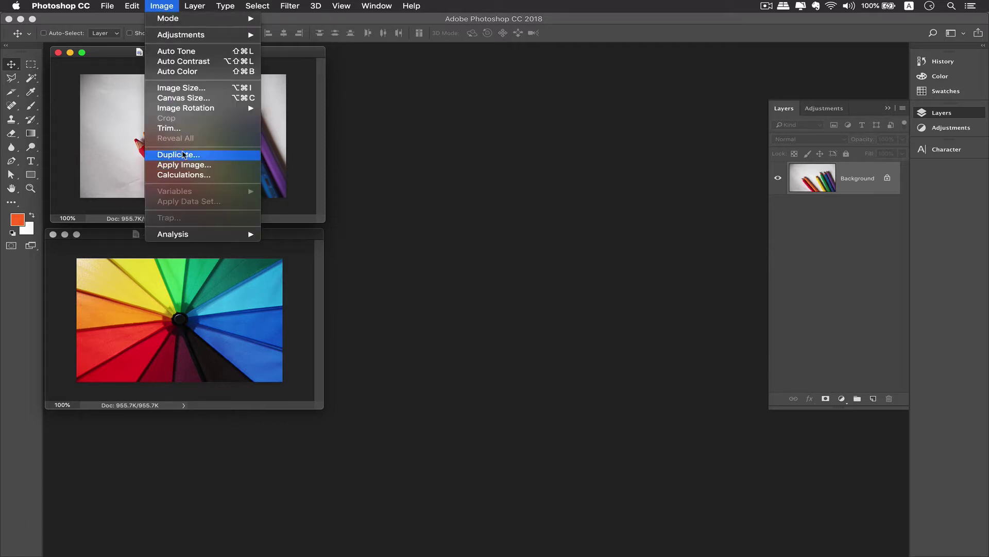
click(194, 98)
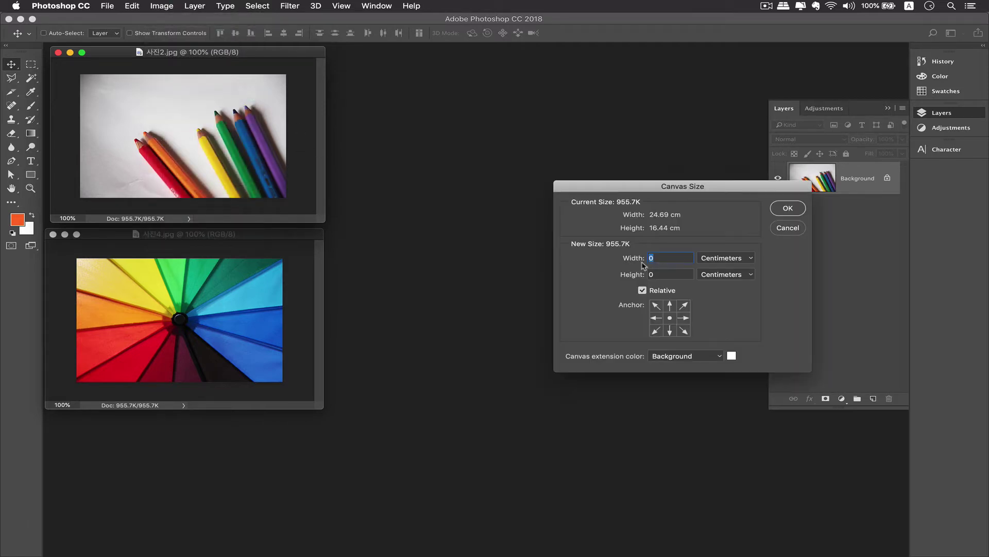
click(656, 318)
text(24.69)
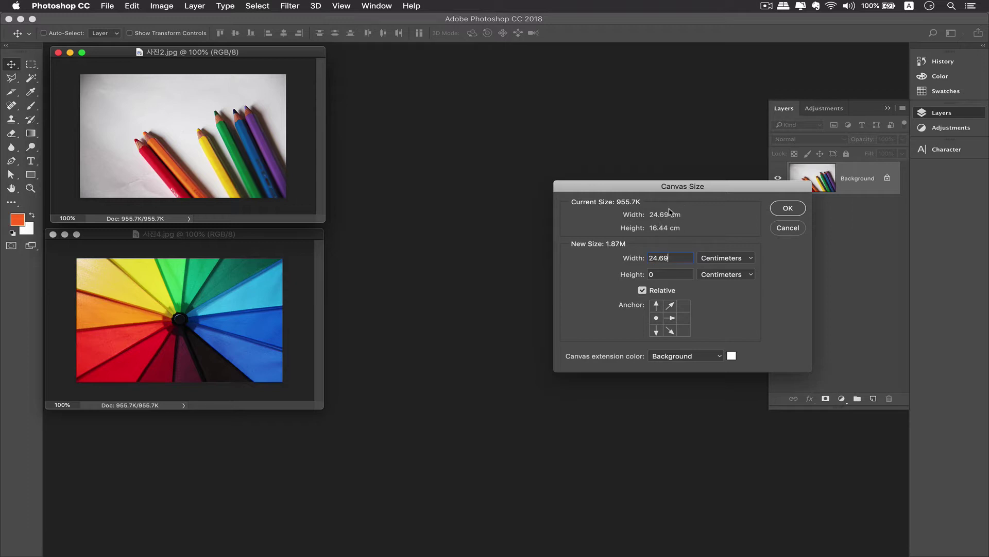
click(792, 209)
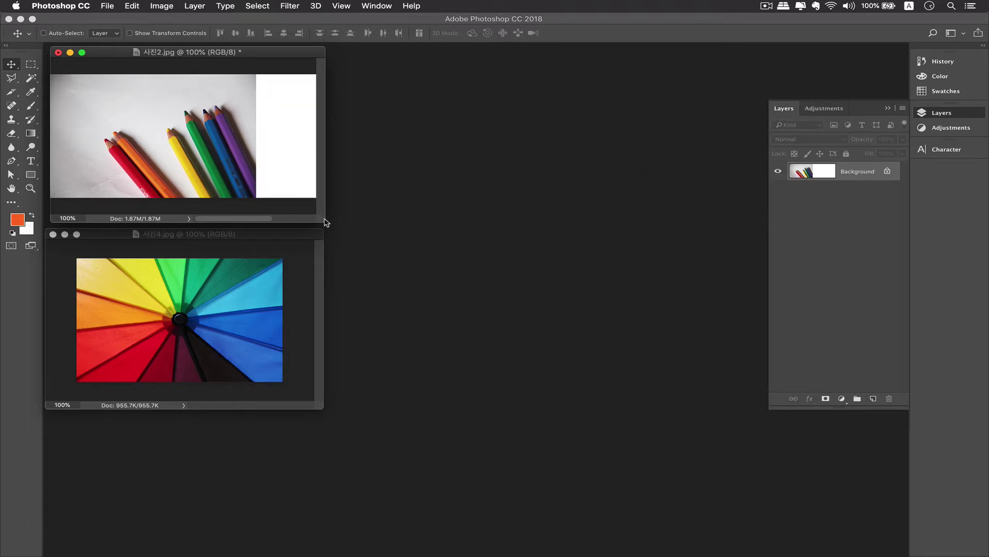
drag(325, 223, 588, 229)
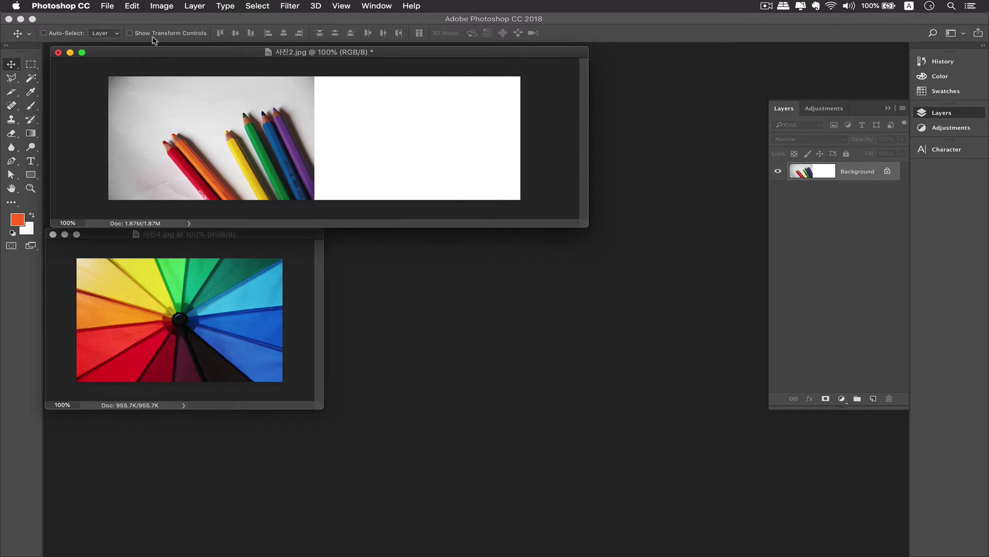
Step: Enlarge the 사진2.jpg canvas by a relative 1 cm in width and height from the centre anchor for a white border
click(162, 6)
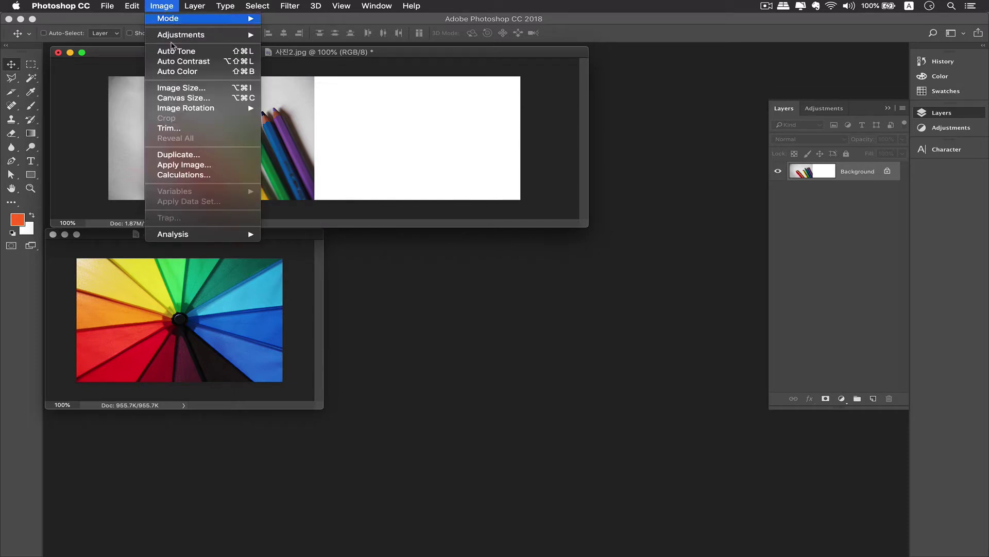
click(183, 97)
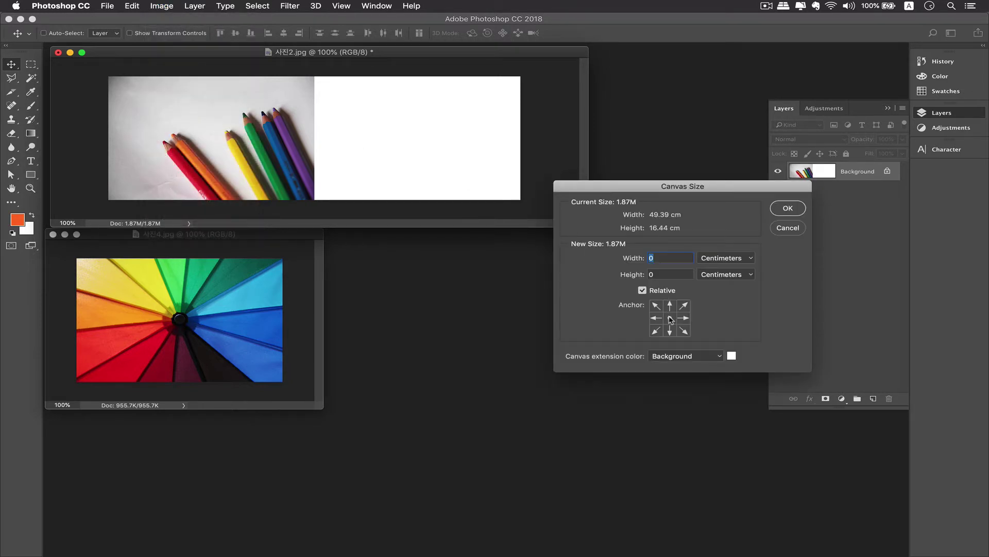
text(1)
key(Tab)
text(1)
click(784, 211)
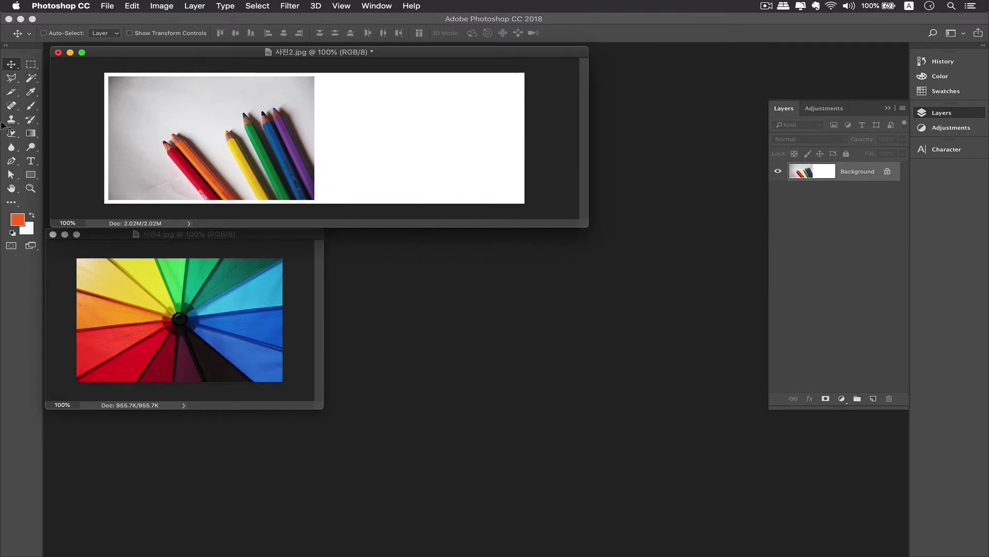
Step: Add the orange caption "pen" on the blank white half of 사진2.jpg and position it around the middle of that area
click(31, 161)
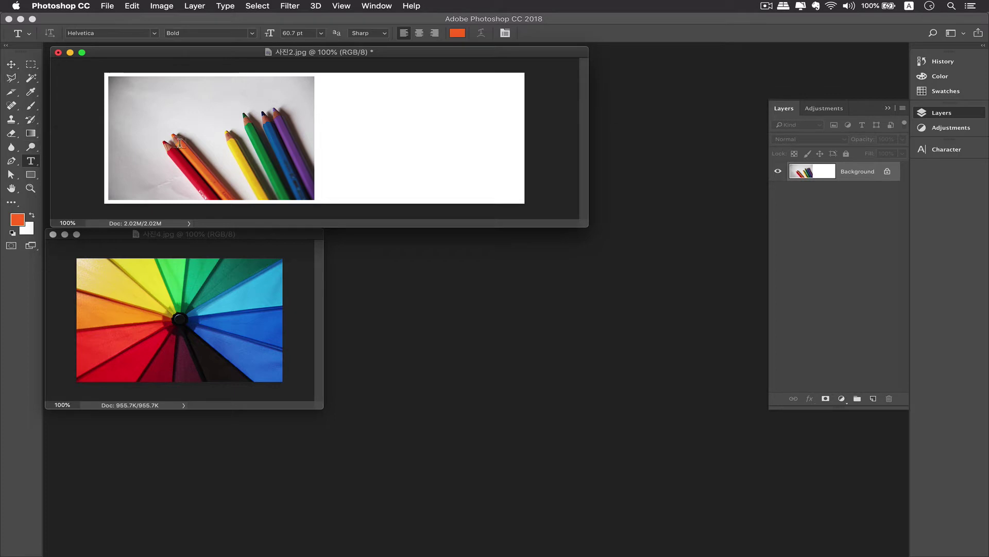
click(390, 136)
text(pen)
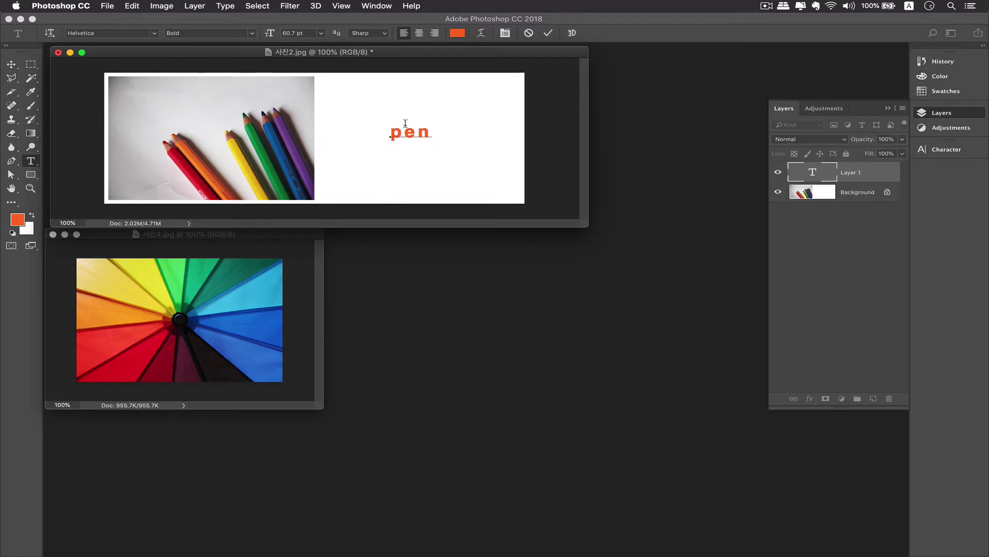
drag(420, 138, 434, 137)
click(447, 123)
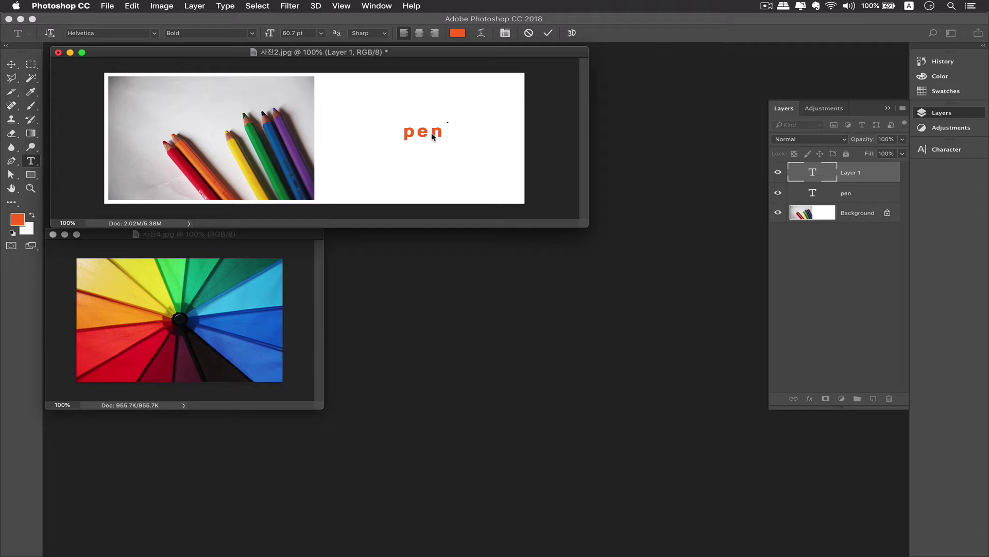
key(Escape)
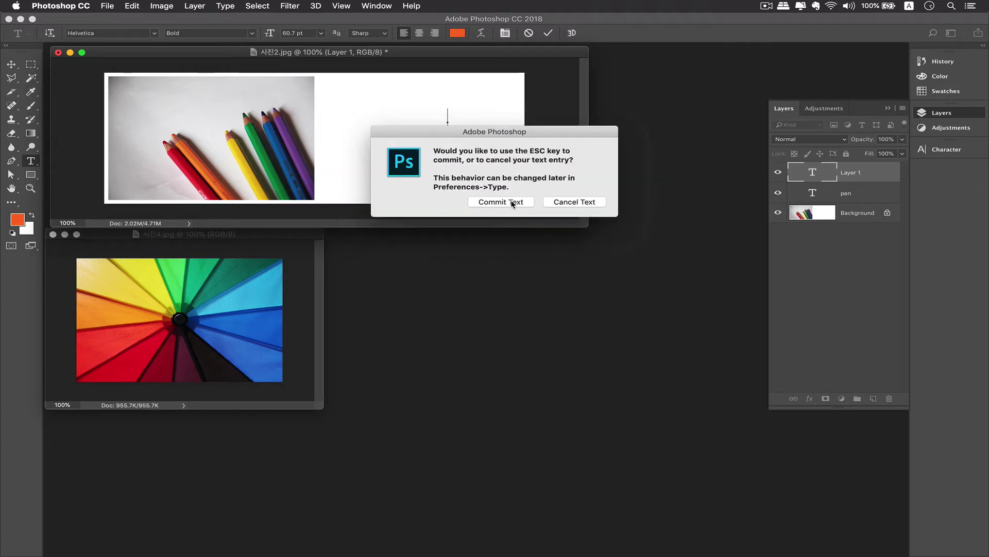
click(558, 202)
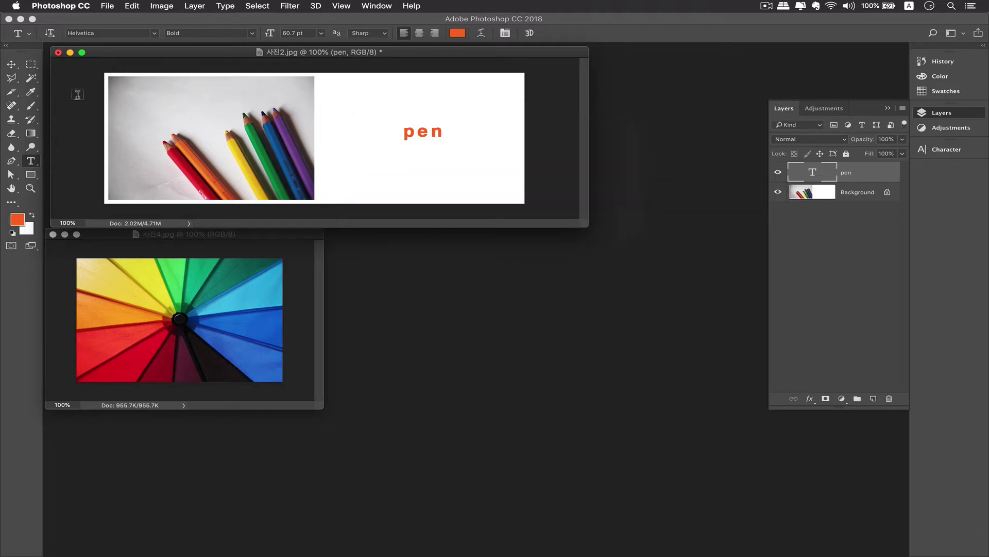
click(10, 64)
drag(430, 134, 433, 149)
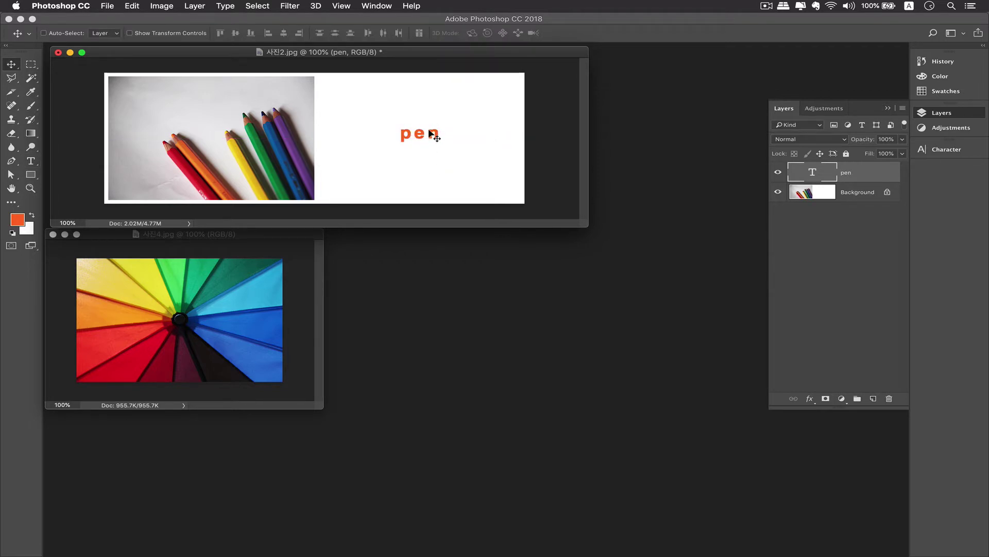
click(30, 161)
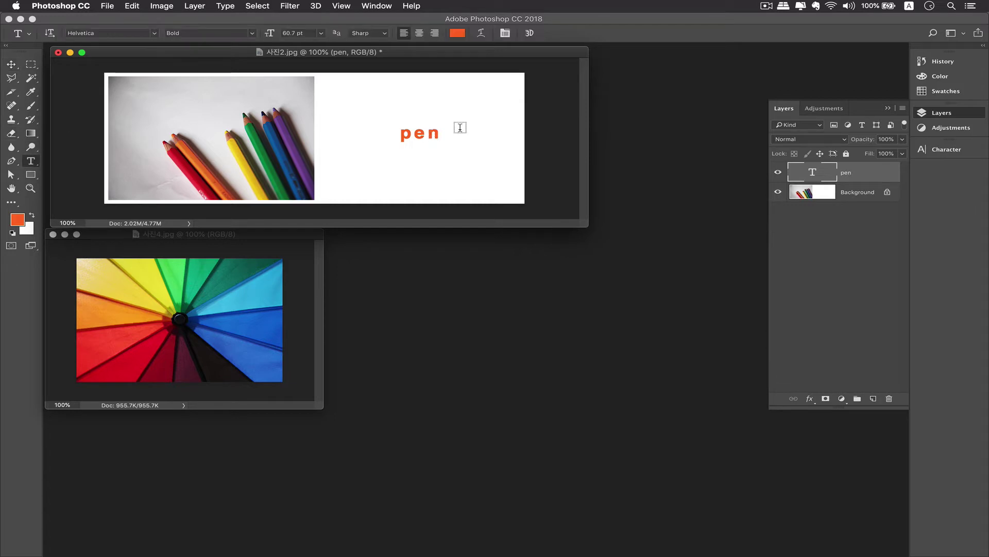
click(420, 116)
key(Escape)
click(11, 64)
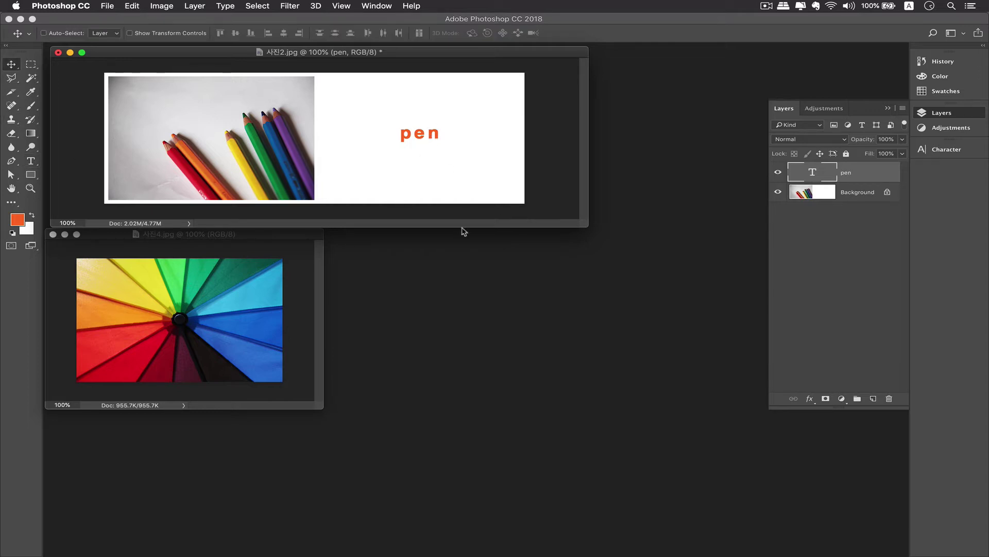
Step: Save the captioned pencils image as the layered TIFF 사진2.tif in the photo de01 folder and close it
drag(230, 240, 248, 248)
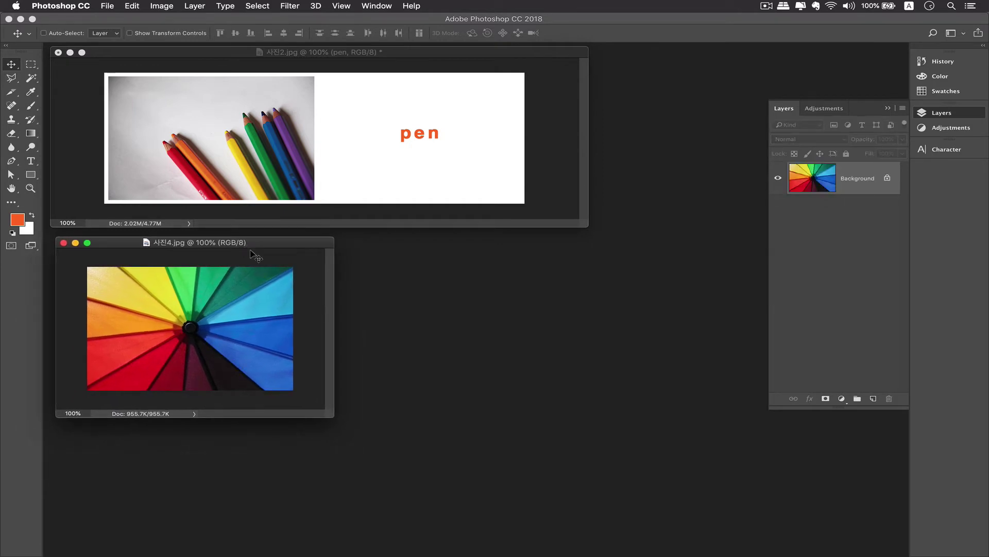
click(217, 55)
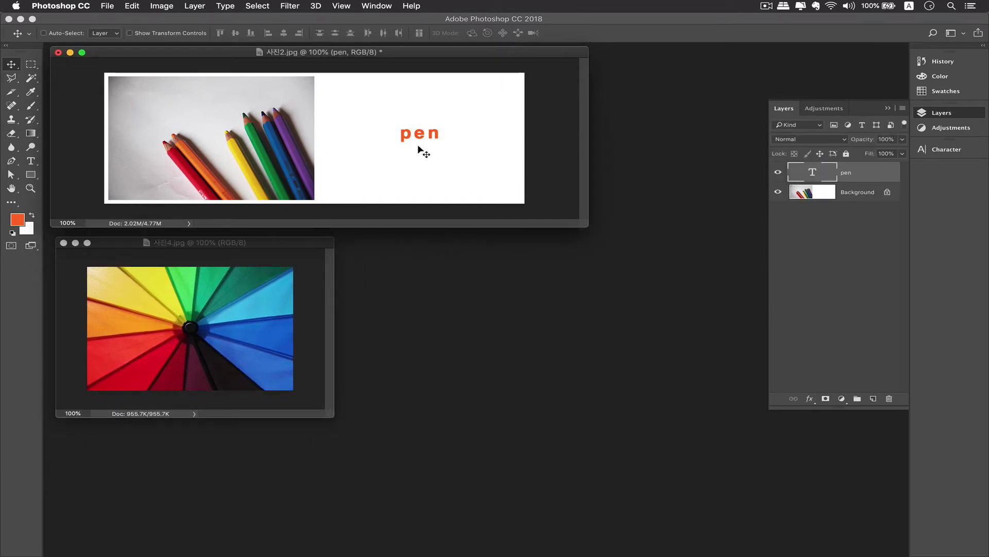
key(super+shift+s)
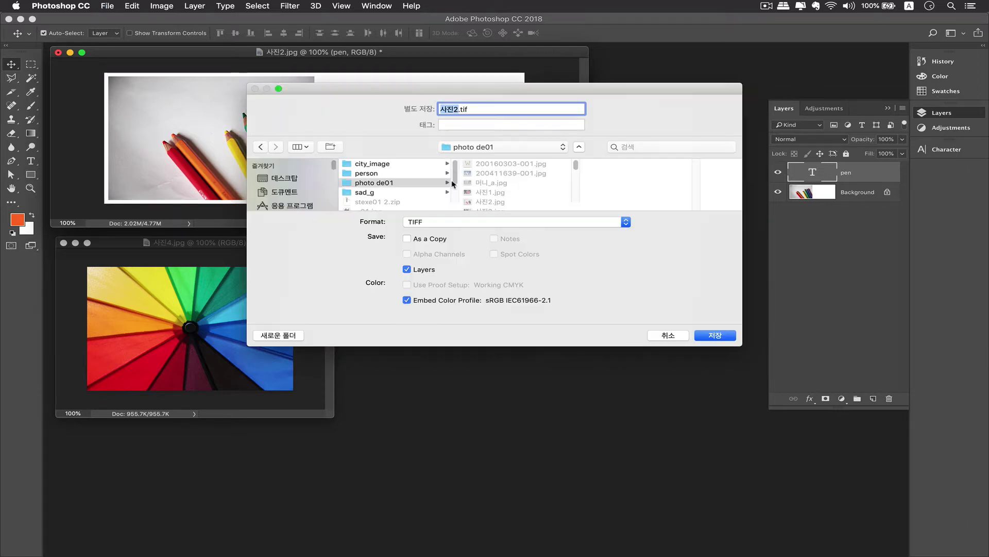
click(715, 335)
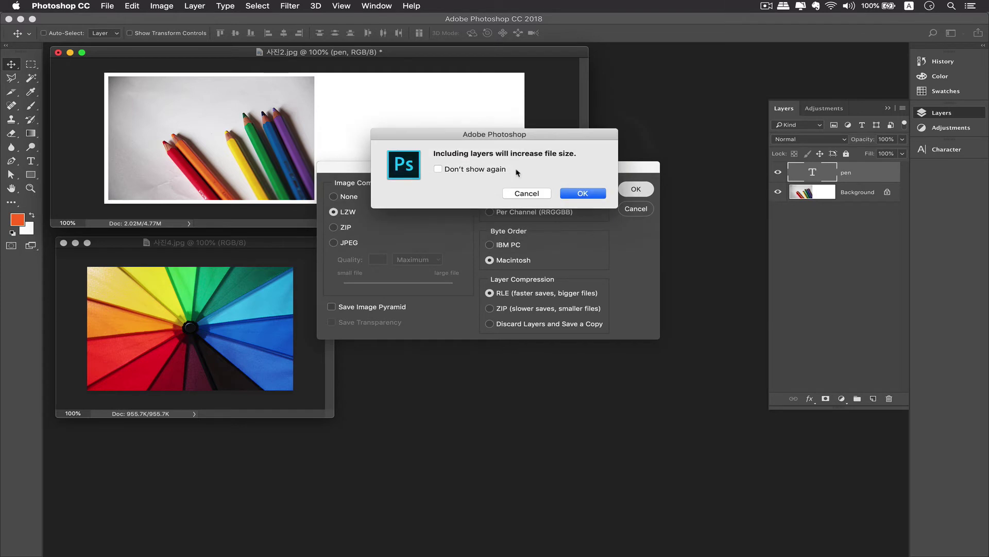
click(584, 194)
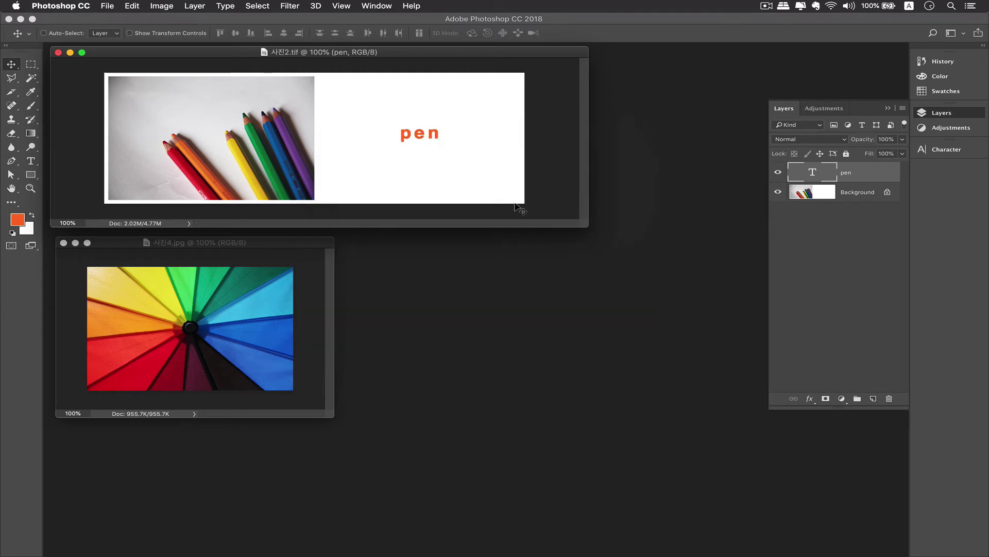
click(59, 53)
Step: Switch to Adobe Bridge, open the original pencils photo 사진2.jpg again, and return to Photoshop
key(super+Tab)
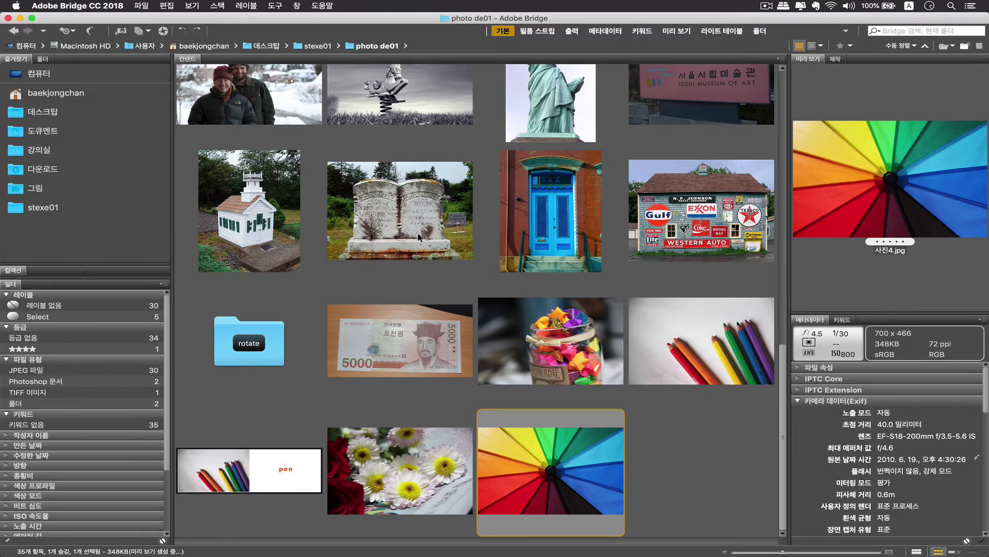
double_click(727, 362)
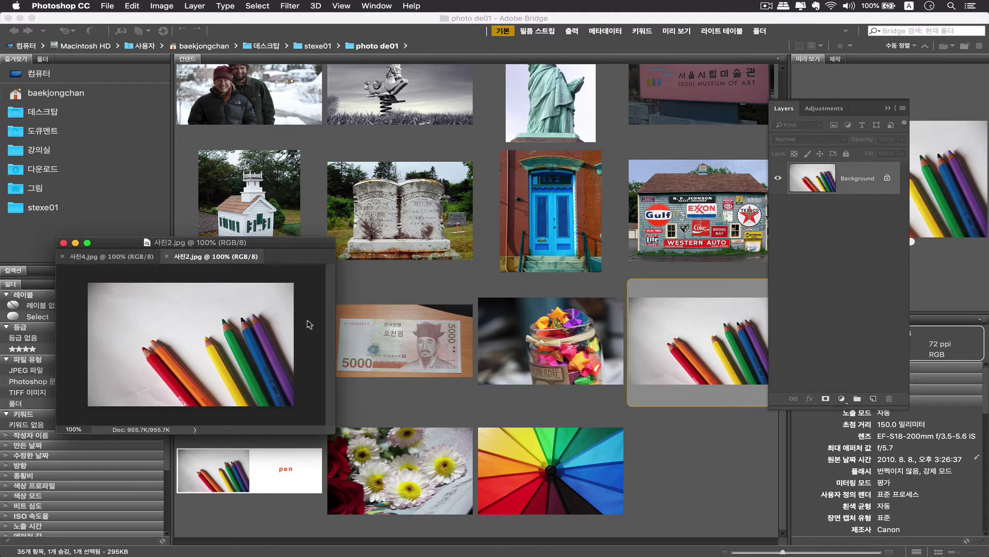
key(super+Tab)
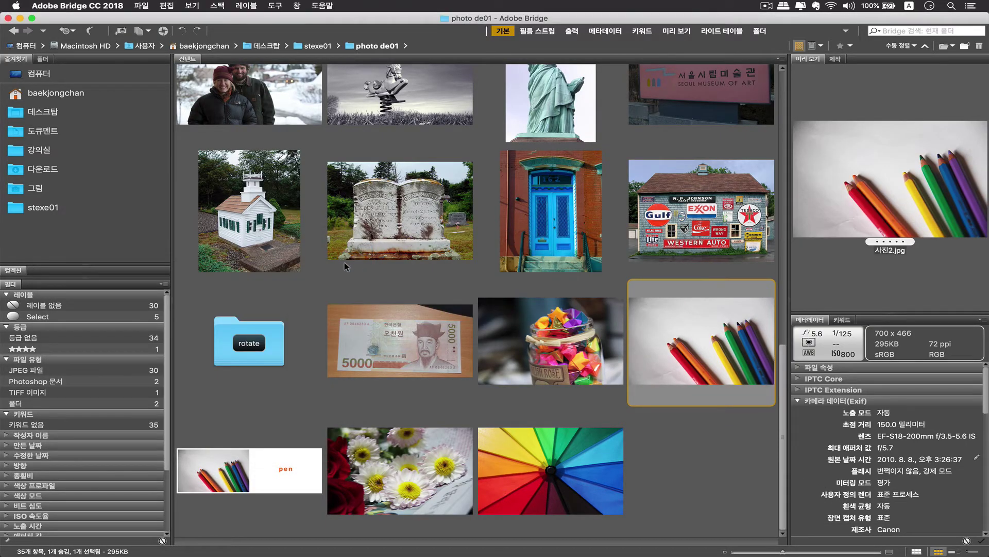
key(super+Tab)
click(400, 292)
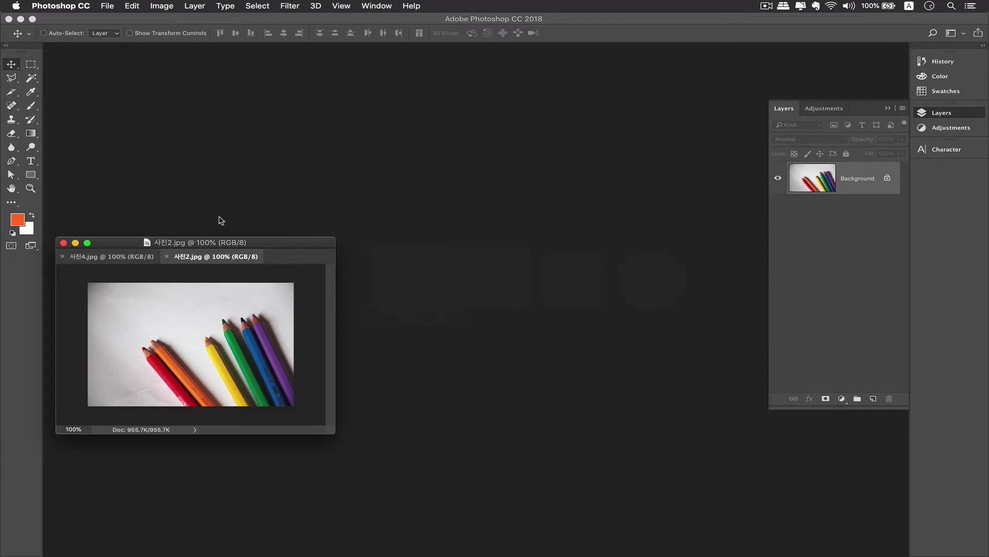
Step: Float 사진2.jpg in its own window and arrange the 사진4.jpg window diagonally above it so both photos are fully visible
drag(207, 258, 405, 245)
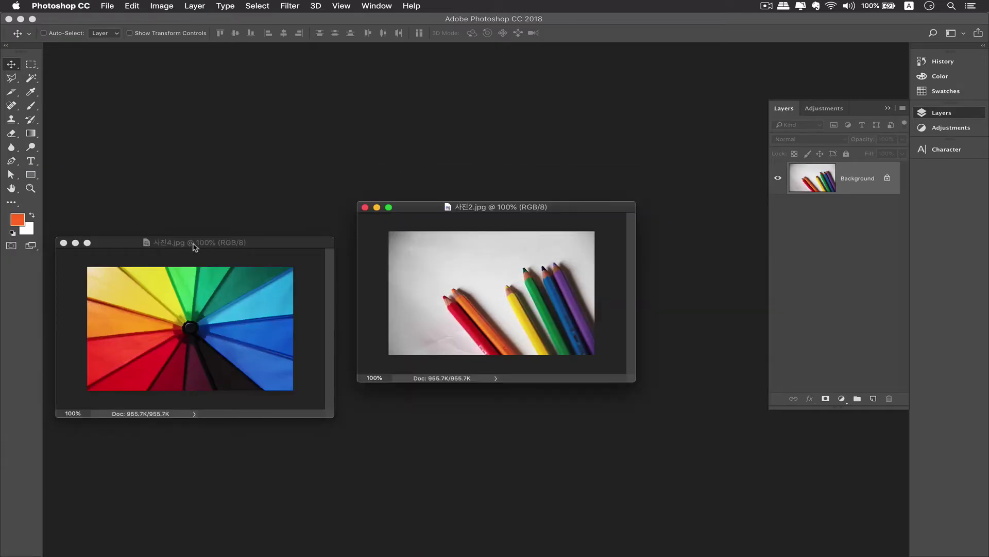
drag(196, 248, 260, 75)
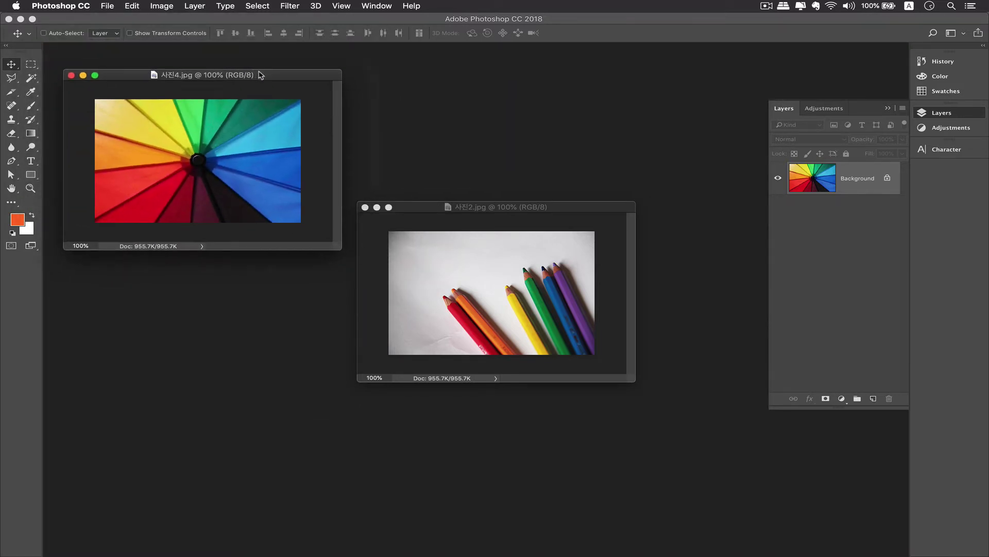
mouse_move(475, 208)
mouse_down()
mouse_move(477, 177)
mouse_move(482, 218)
mouse_up()
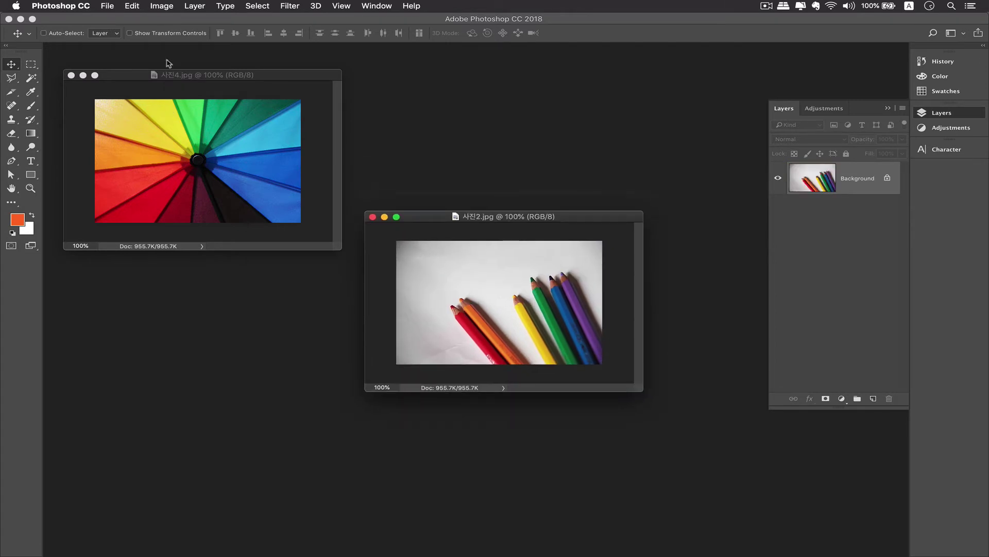
click(161, 6)
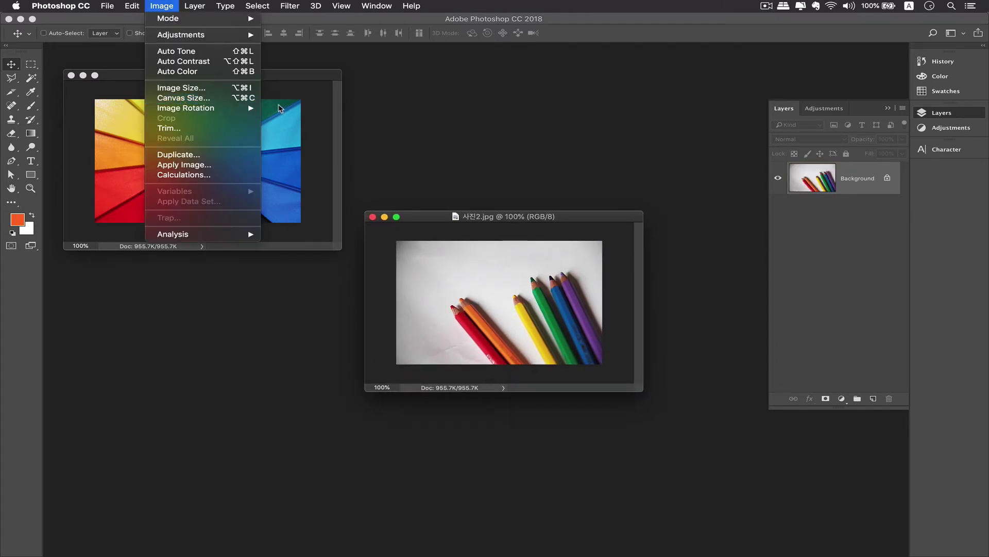
click(352, 78)
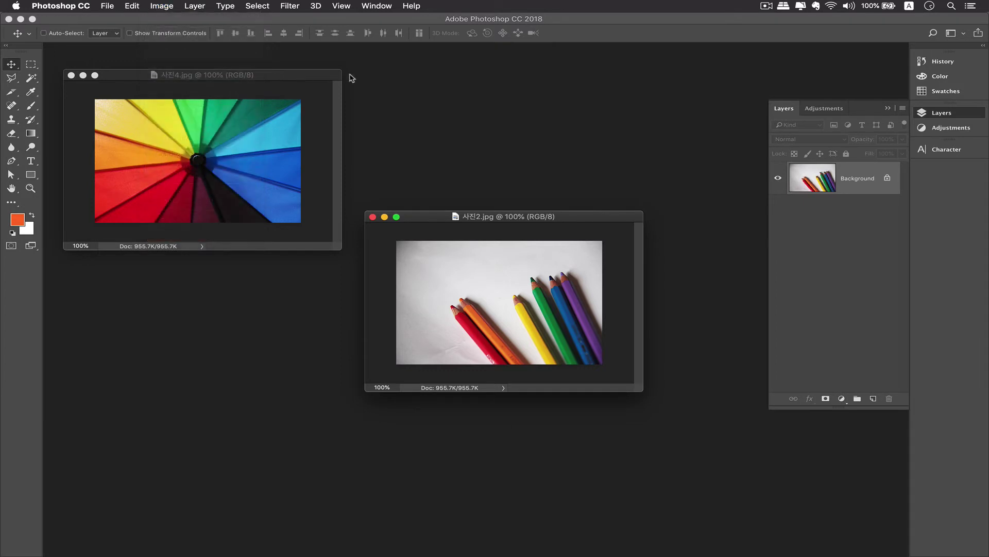
Step: Convert the umbrella photo's locked background into a regular layer and move the 사진2.jpg window directly beneath the umbrella window
click(204, 168)
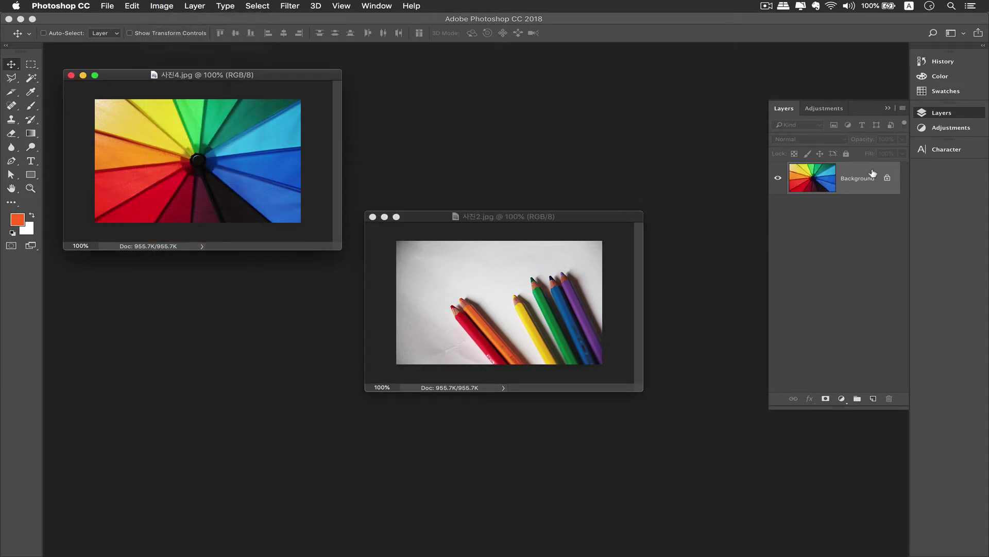
double_click(815, 184)
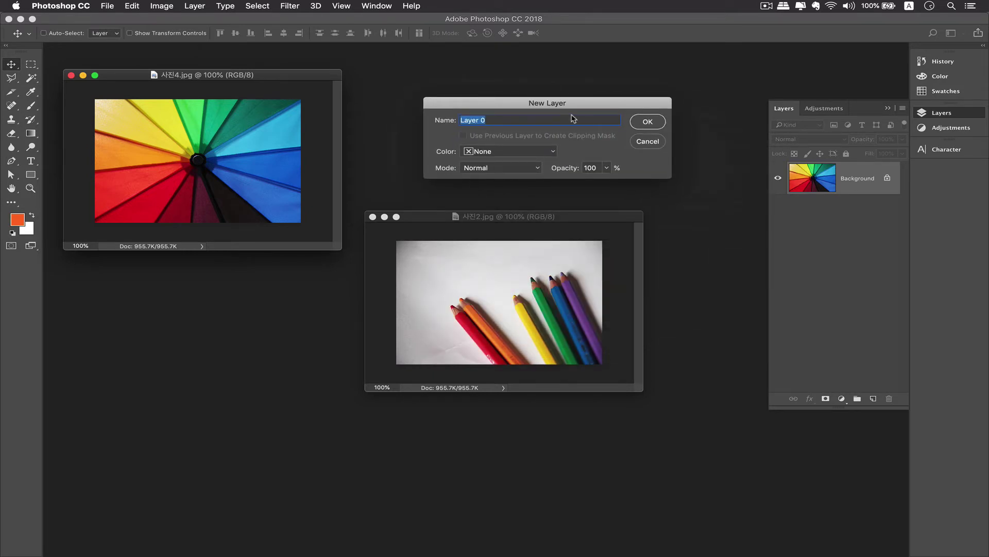
click(648, 124)
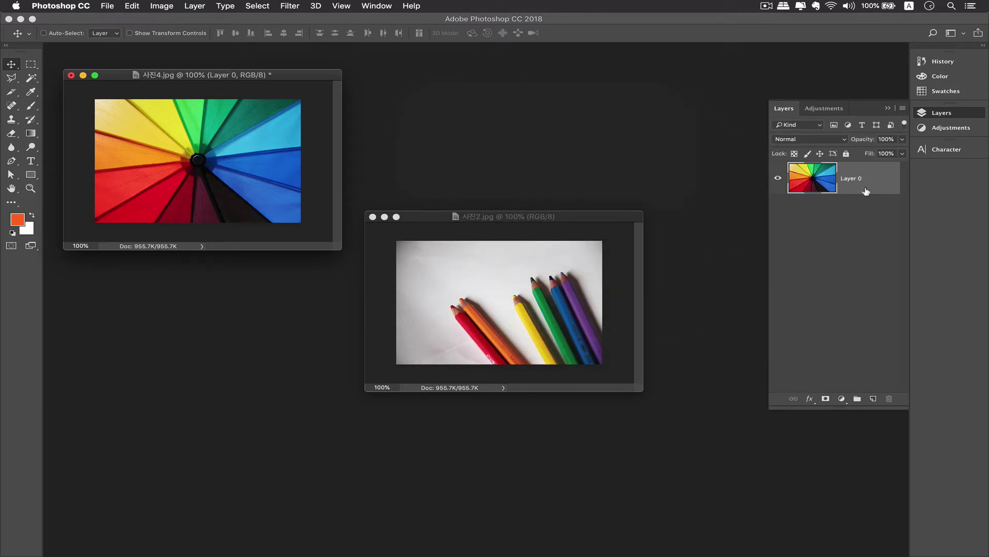
drag(571, 217, 374, 295)
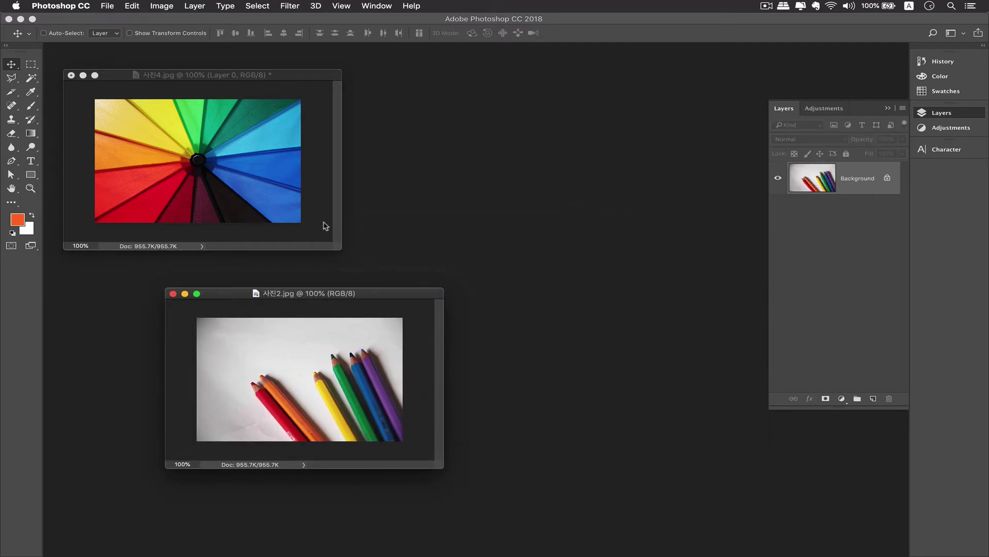
Step: Extend the 사진4.jpg canvas by 24.69 cm on its right side only and widen its window to show the whole canvas
click(205, 77)
click(162, 6)
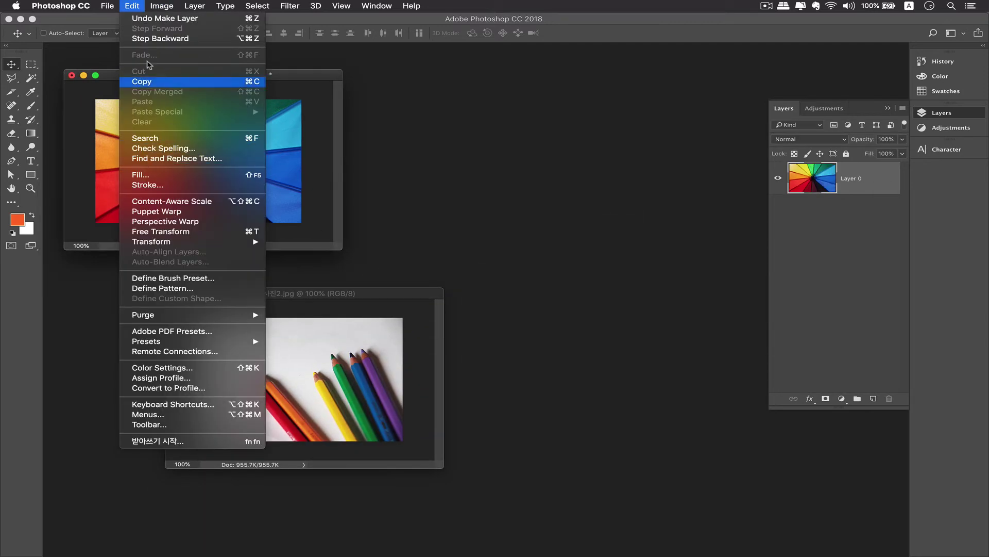
click(188, 98)
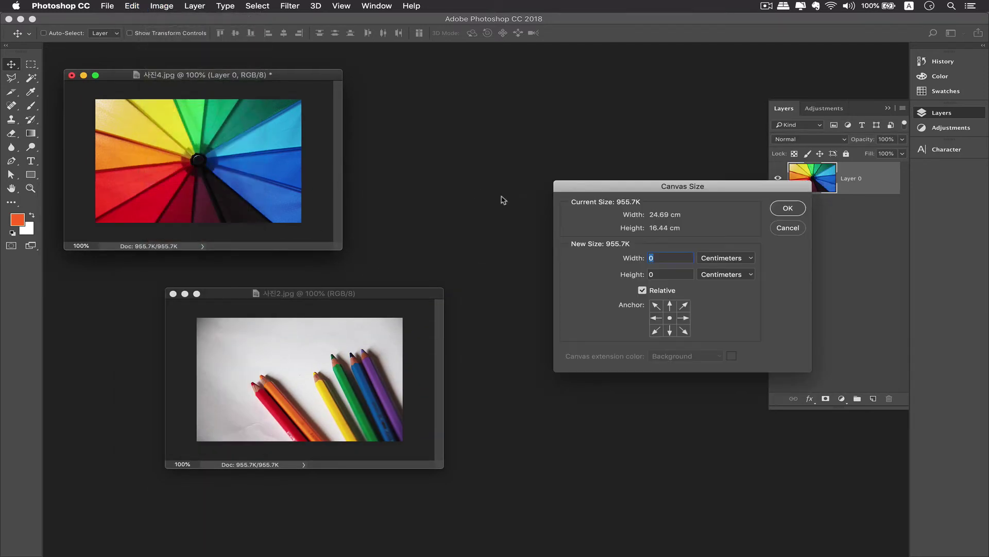
click(657, 319)
drag(674, 186, 605, 176)
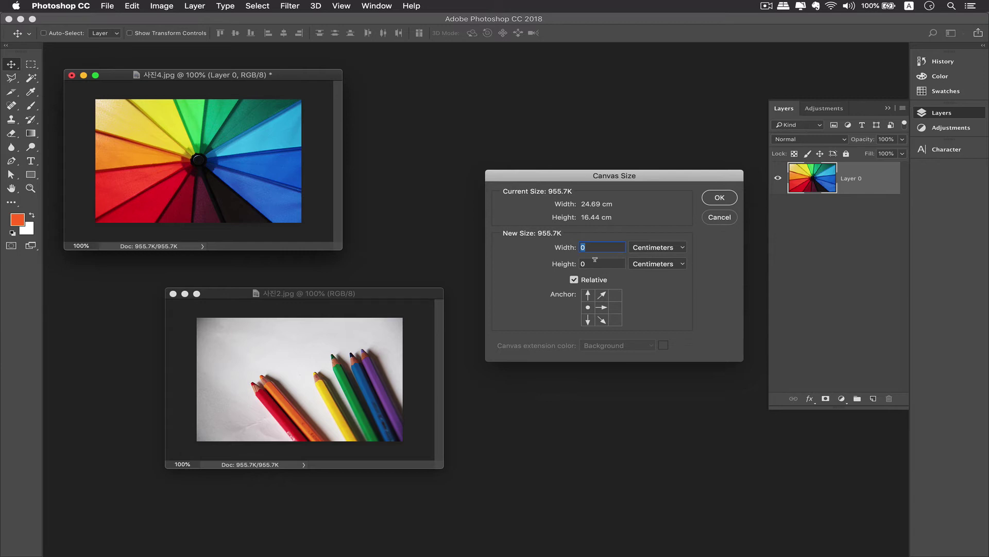
text(24.69)
click(719, 202)
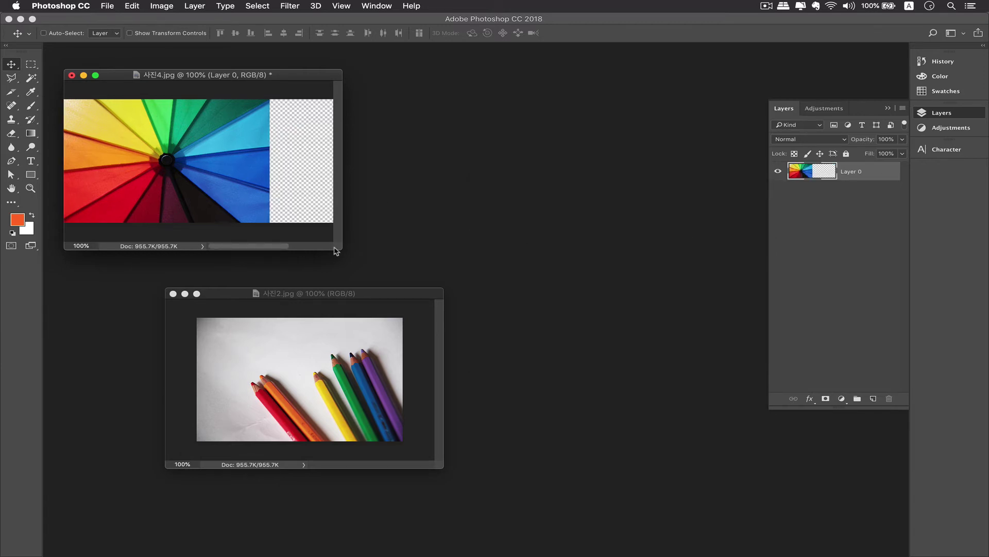
drag(338, 255, 627, 260)
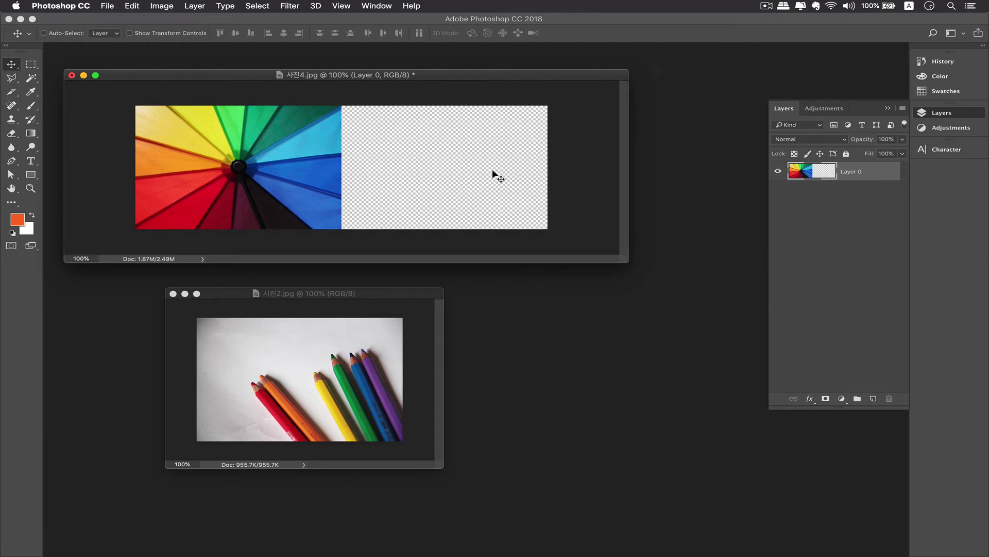
Step: Add a new empty layer to 사진4.jpg and place it beneath the umbrella layer
click(380, 303)
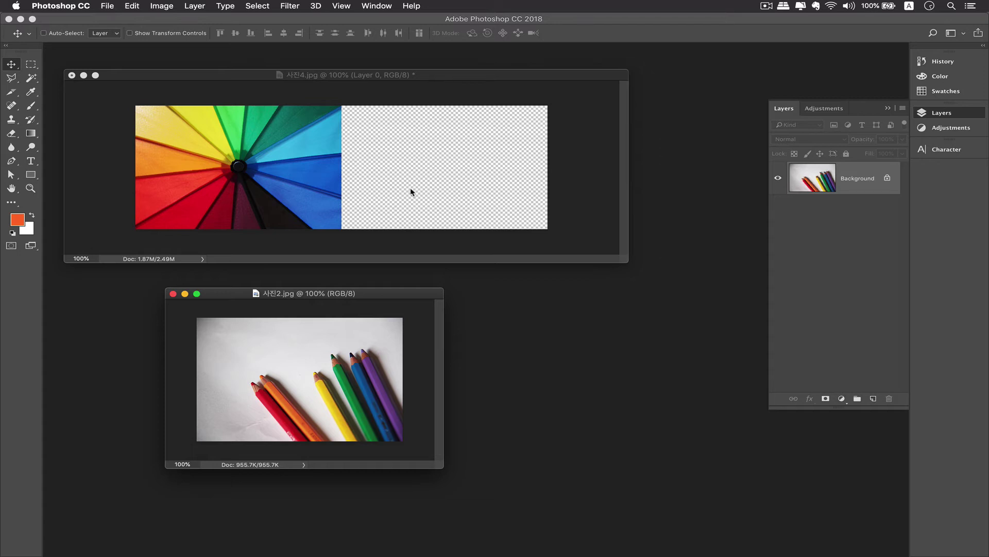
click(478, 138)
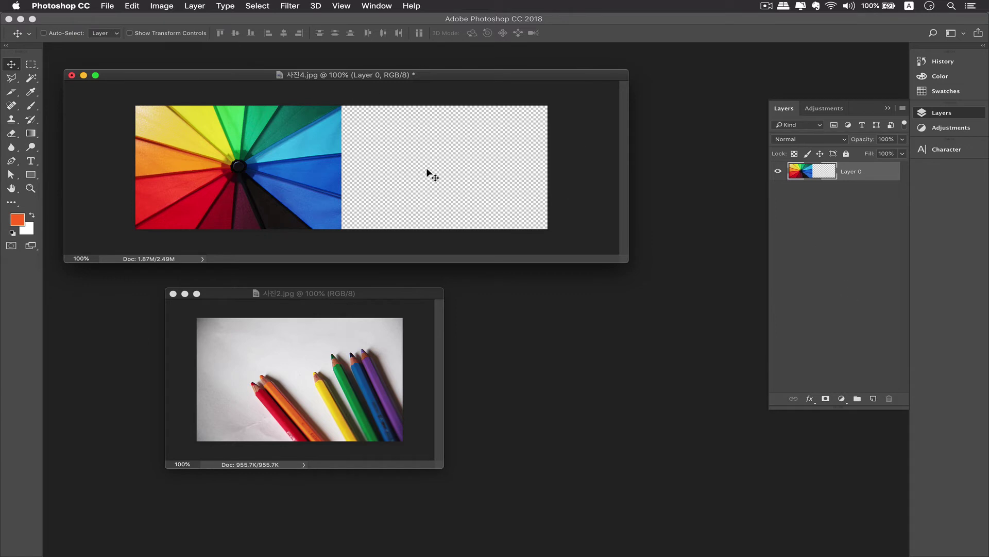
click(804, 286)
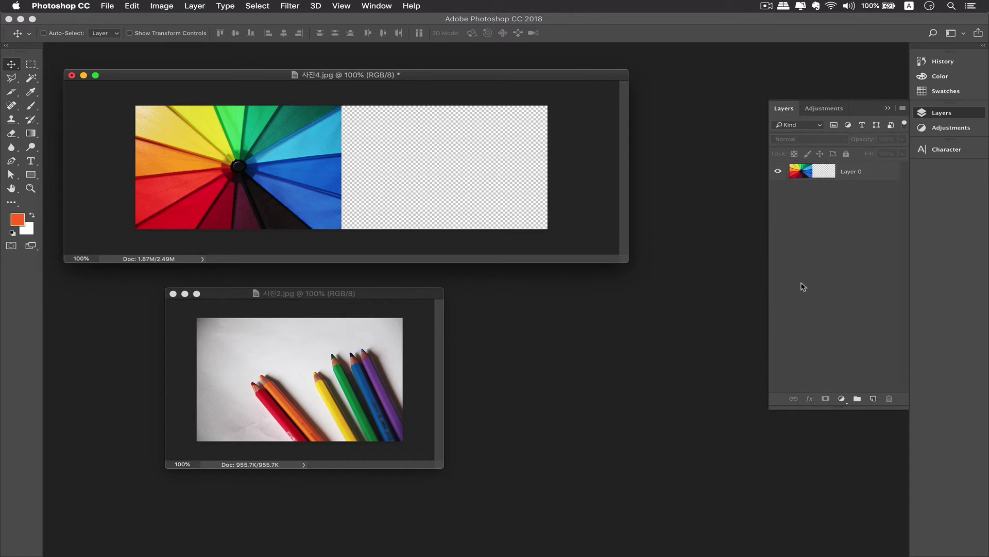
click(872, 398)
drag(816, 173, 823, 202)
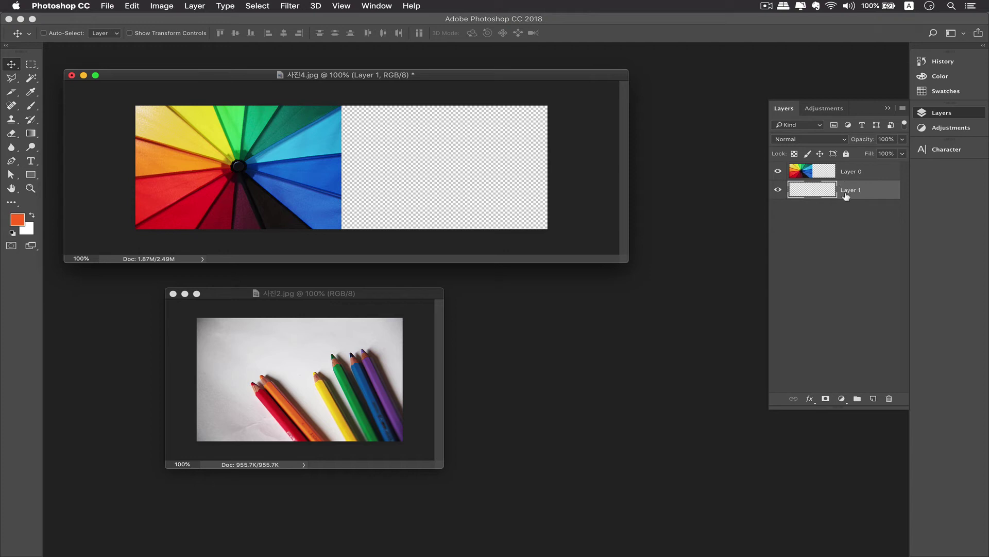
Step: Set the foreground colour to black (RGB 0, 0, 0) and return to the layer list
click(940, 77)
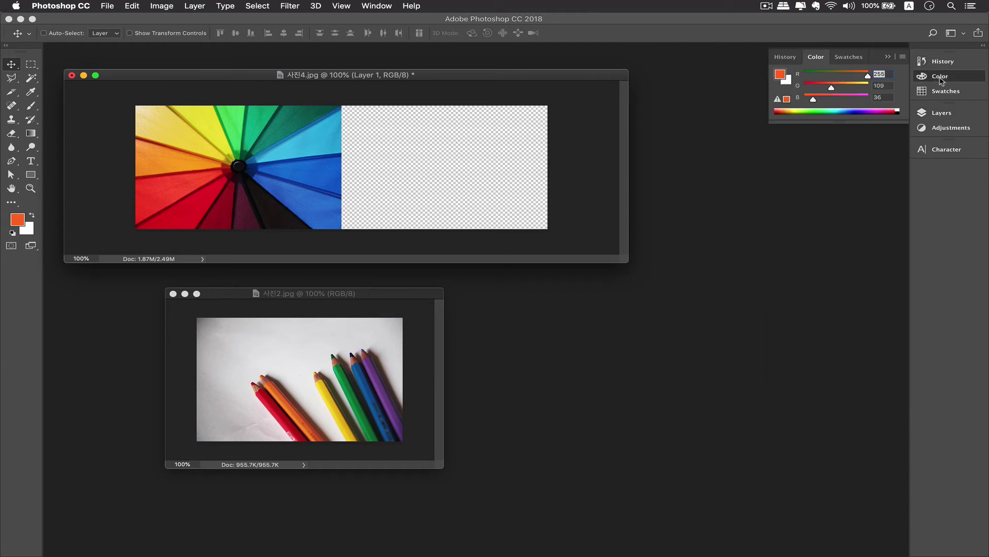
click(854, 111)
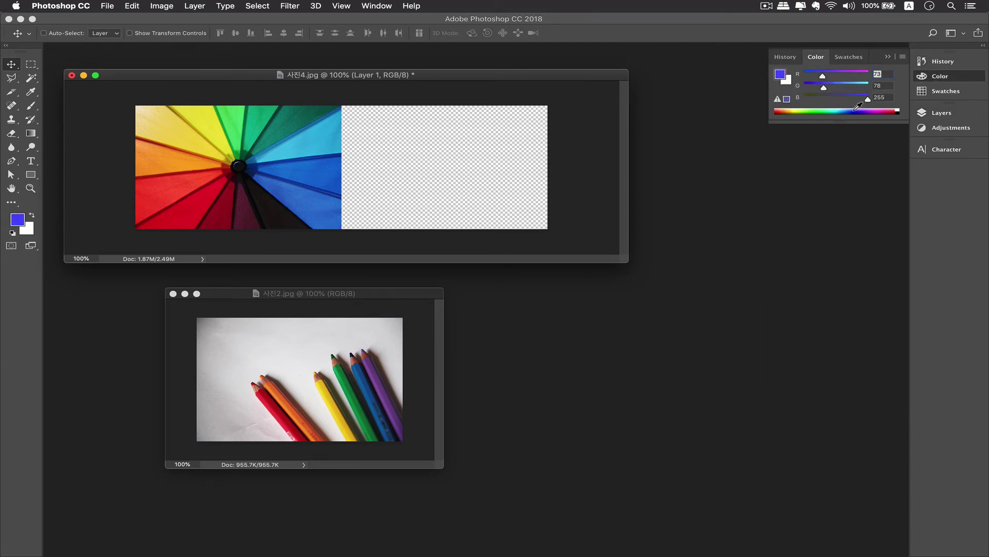
click(898, 112)
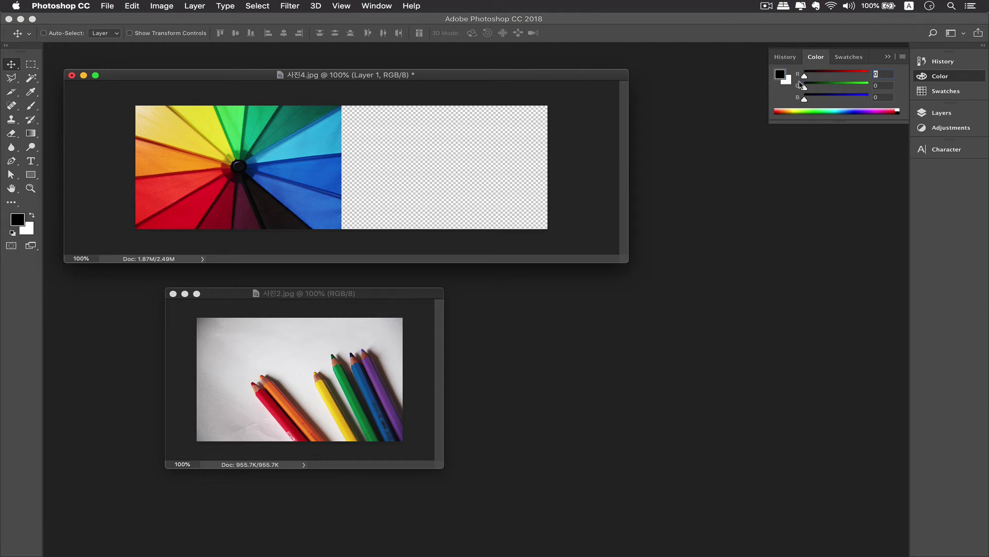
click(936, 115)
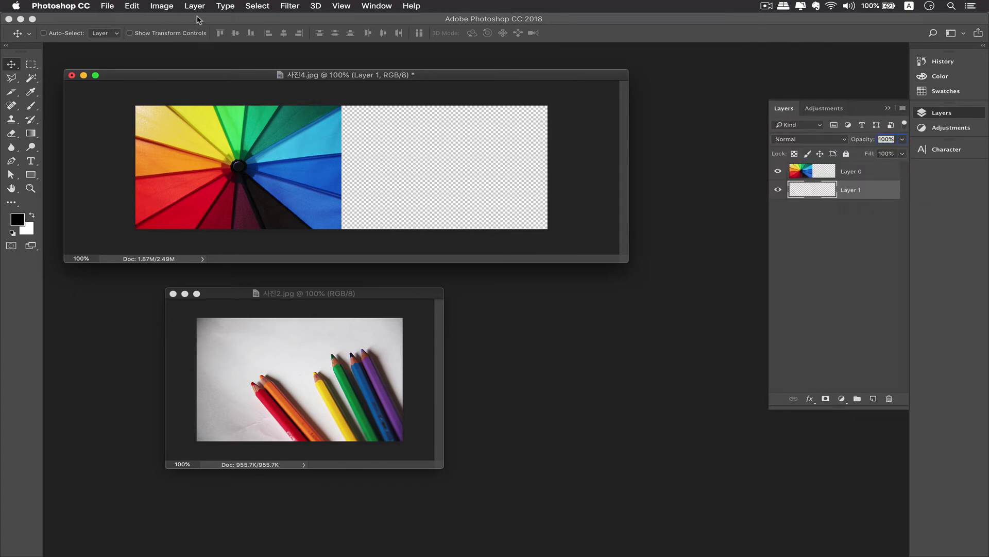
Step: Fill the new layer beneath the umbrella with the foreground colour in Normal mode at 100% opacity
click(134, 6)
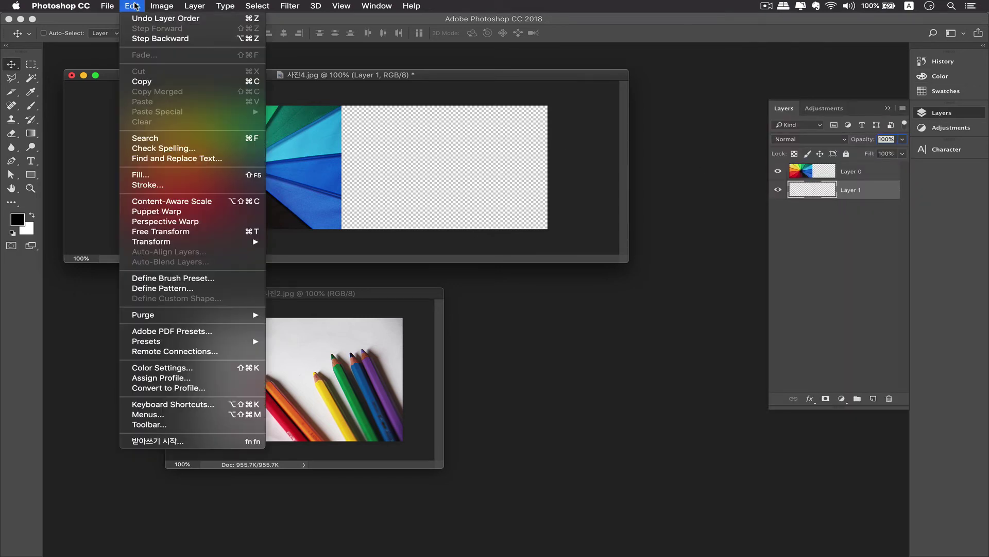
click(199, 178)
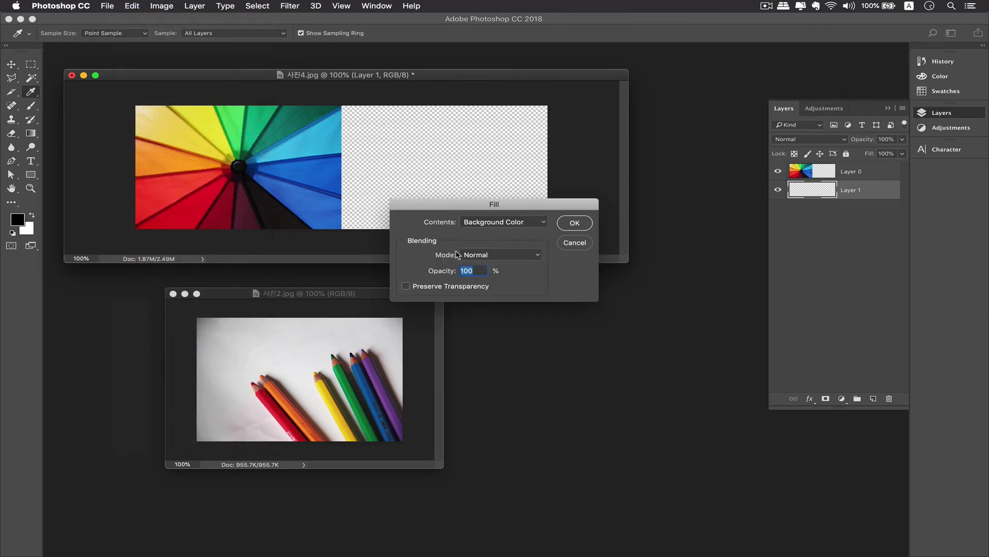
click(496, 226)
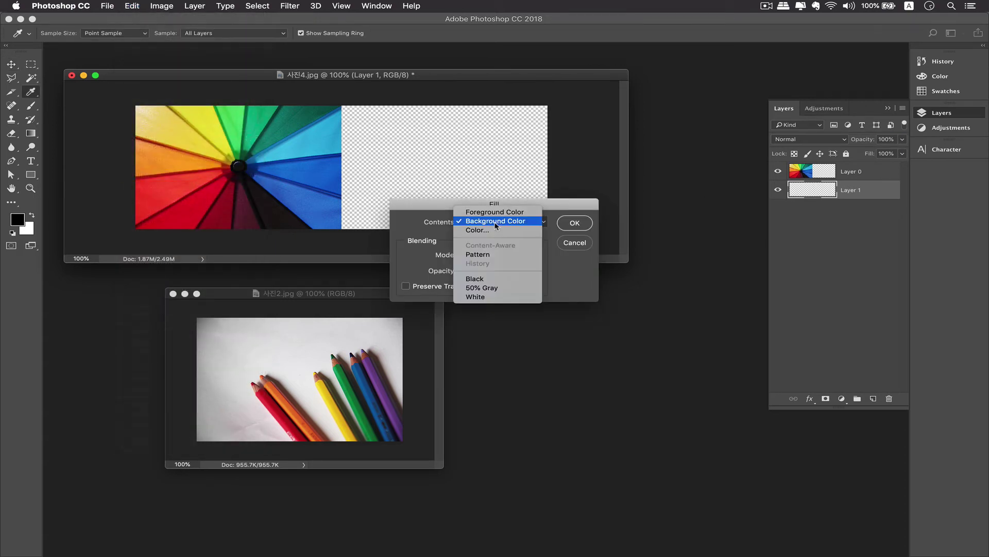
click(470, 214)
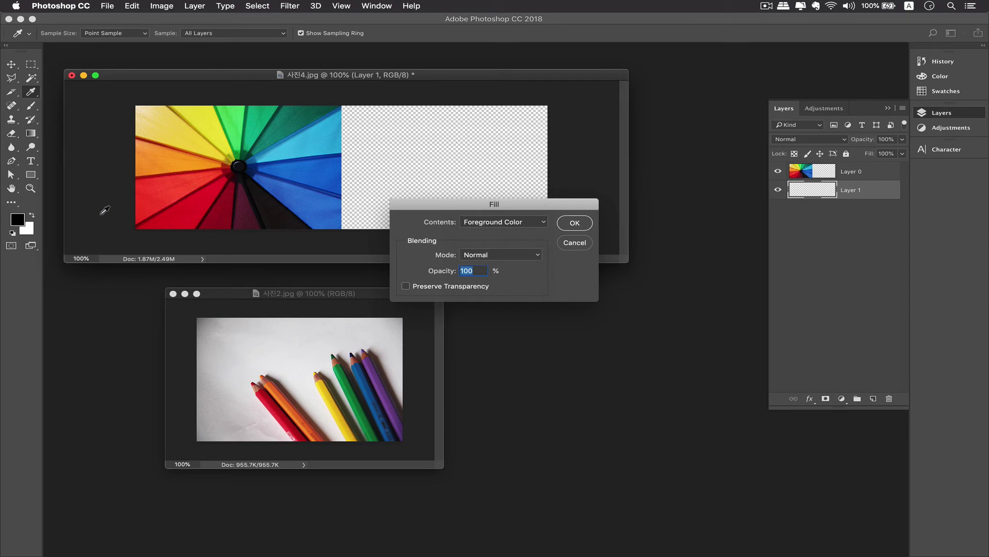
click(574, 222)
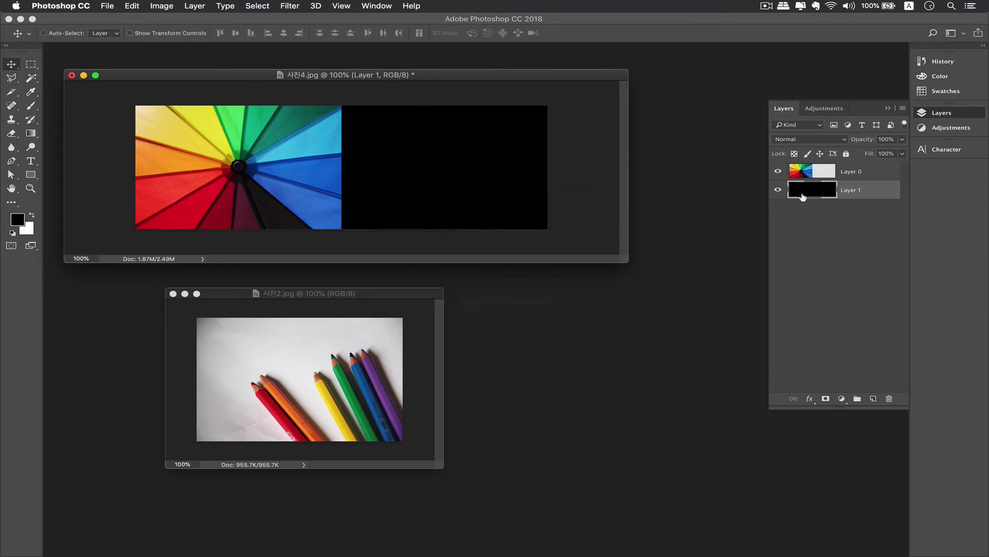
Step: Make the umbrella layer active and shift the 사진4.jpg window slightly farther from the pencils window
click(826, 176)
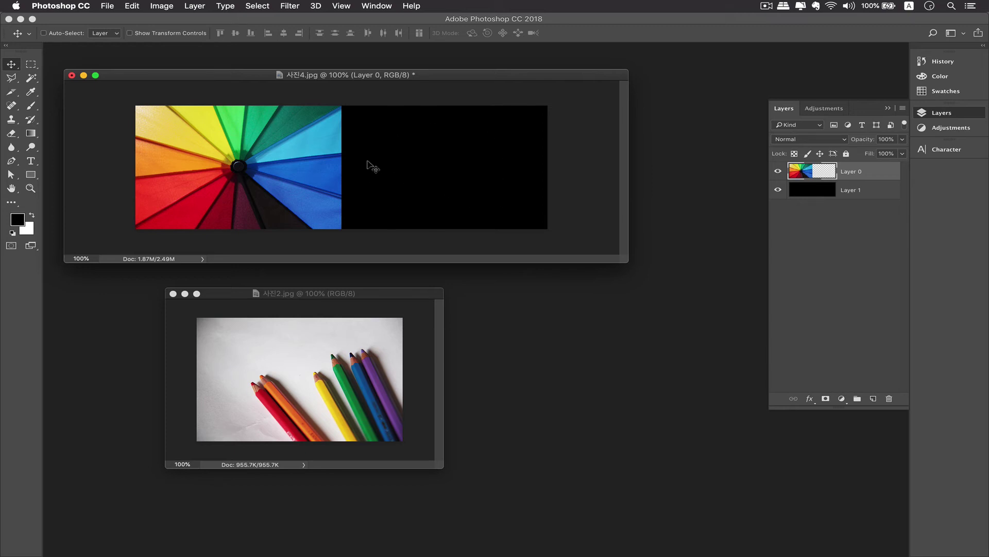
drag(268, 74, 266, 69)
drag(208, 65, 197, 65)
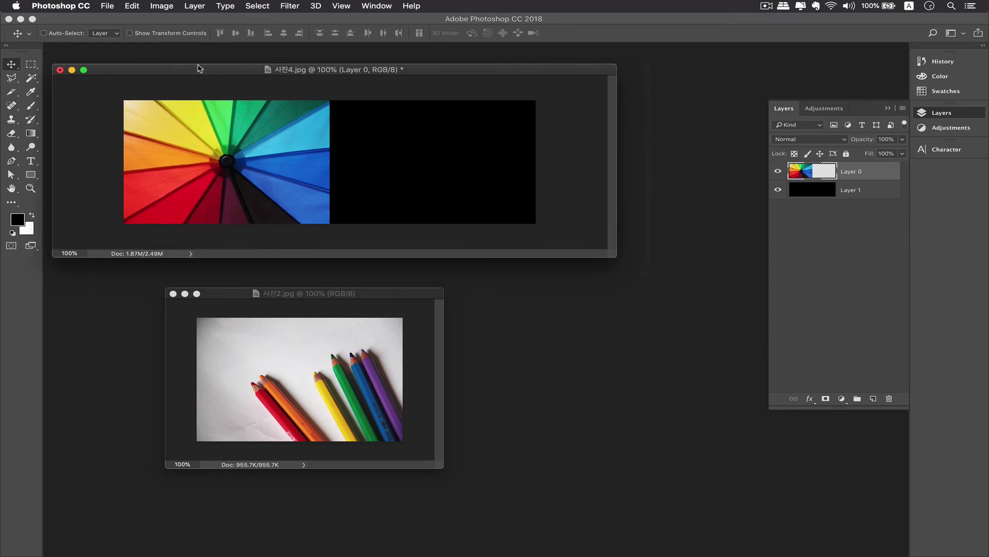
click(131, 6)
mouse_move(153, 8)
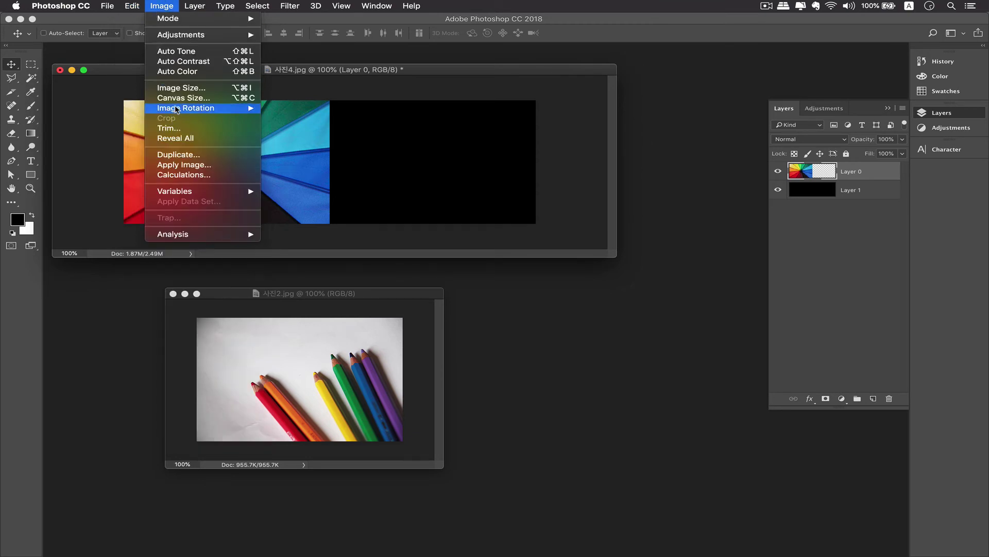
click(345, 137)
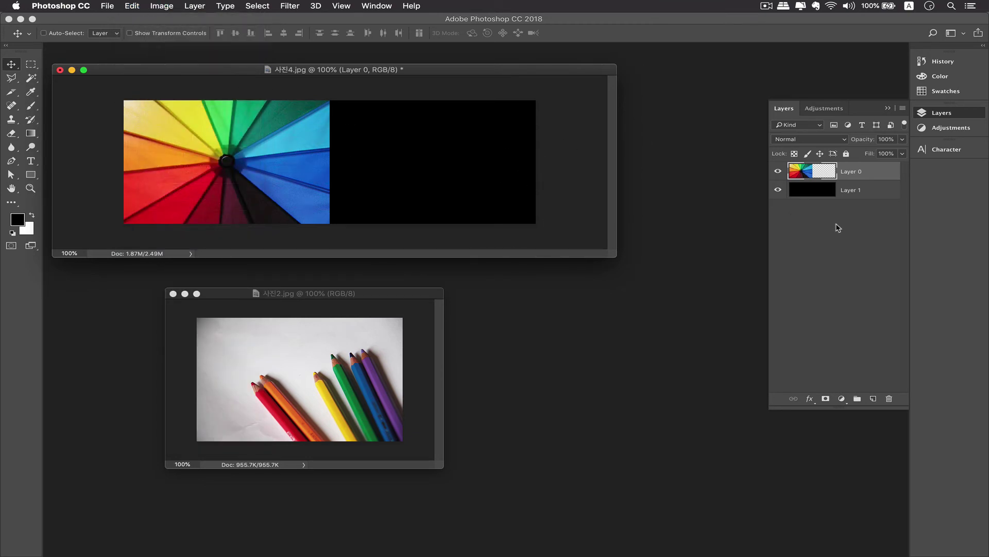
Step: Copy the pencils photo from 사진2.jpg into 사진4.jpg and align it over the black right half, beside the umbrella
click(368, 353)
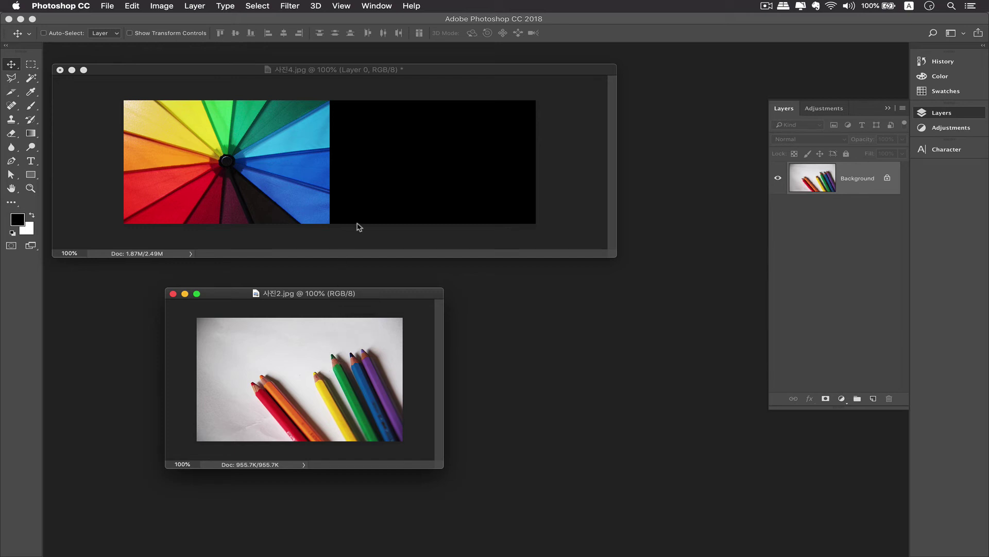
drag(357, 224, 368, 208)
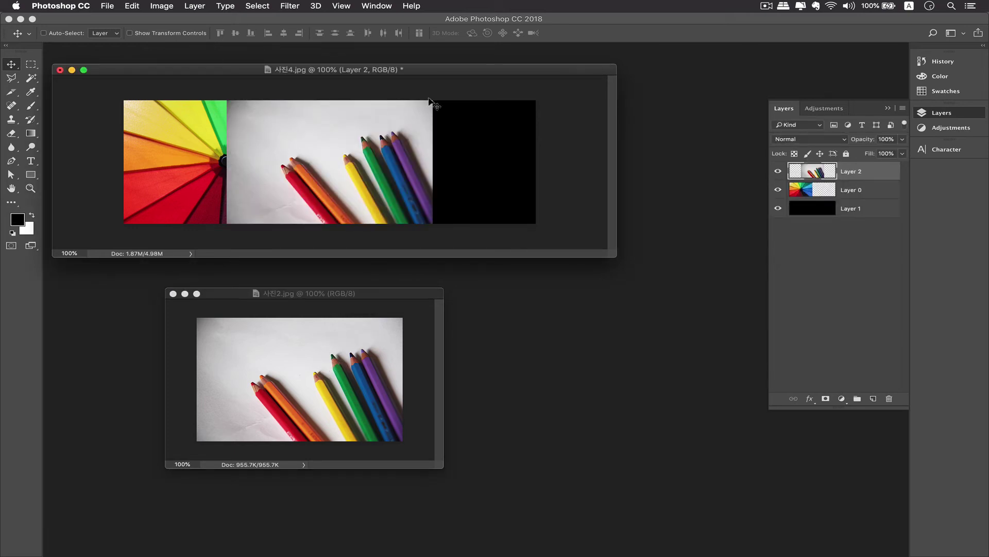
drag(315, 175, 416, 187)
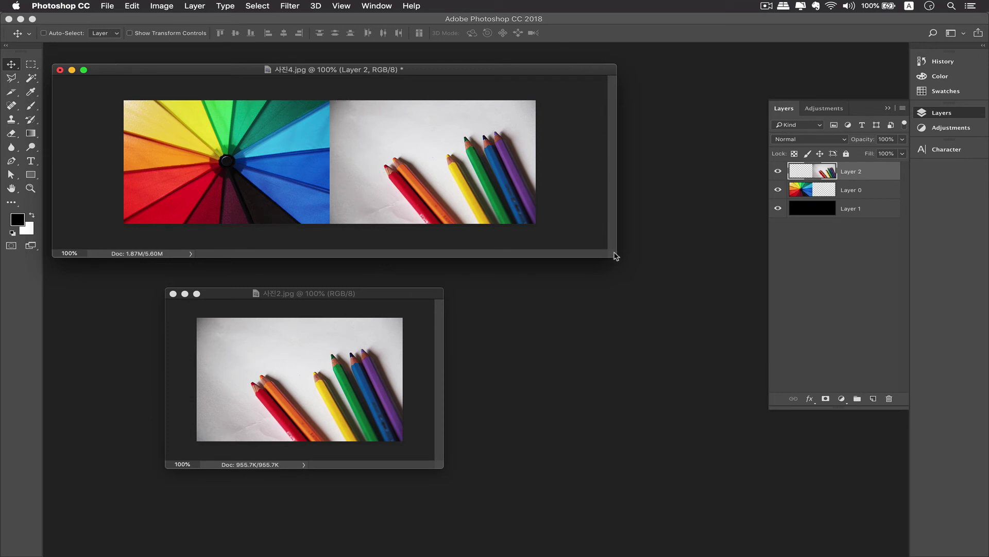
Step: Enlarge the 사진4.jpg window and expand its canvas by 1 cm in both width and height around the centre
drag(616, 256, 634, 277)
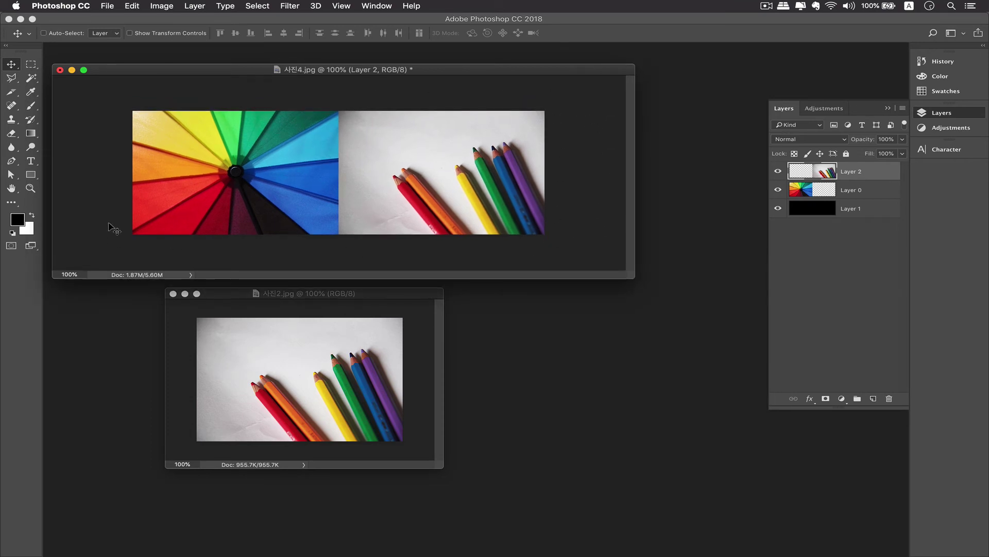
click(163, 7)
click(181, 98)
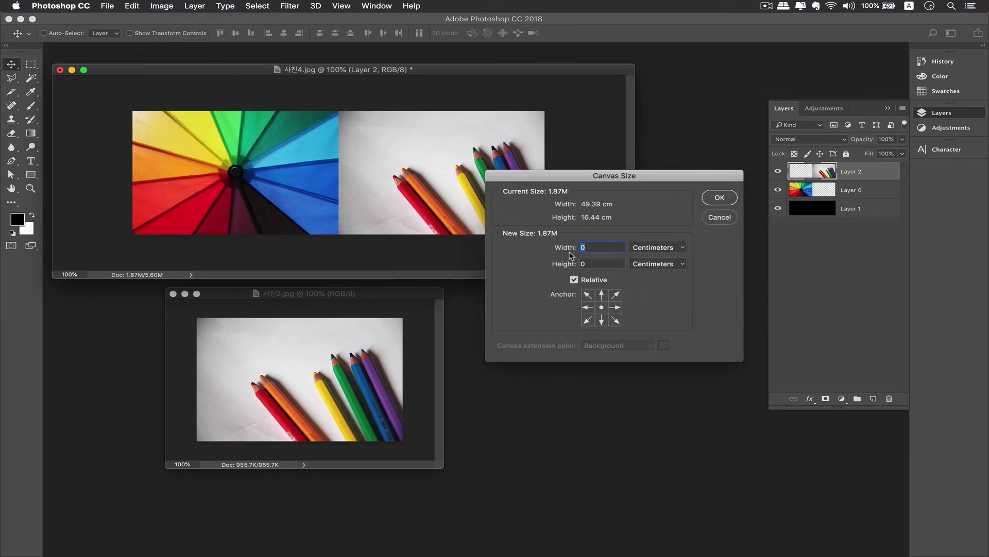
text(1)
key(Tab)
text(1)
click(711, 203)
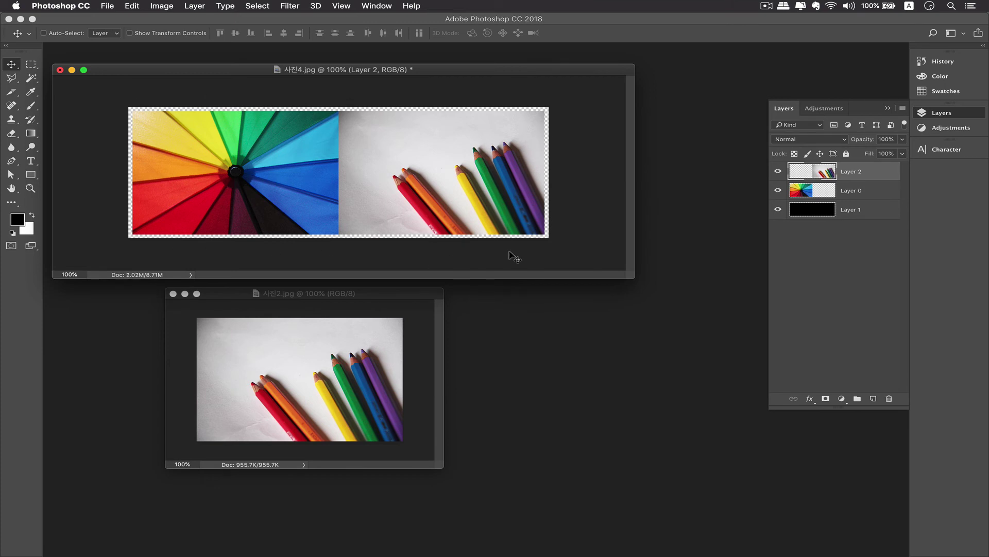
Step: Make the black bottom layer active and check it by temporarily hiding the umbrella layer and the pencils layer in turn
click(806, 232)
click(813, 210)
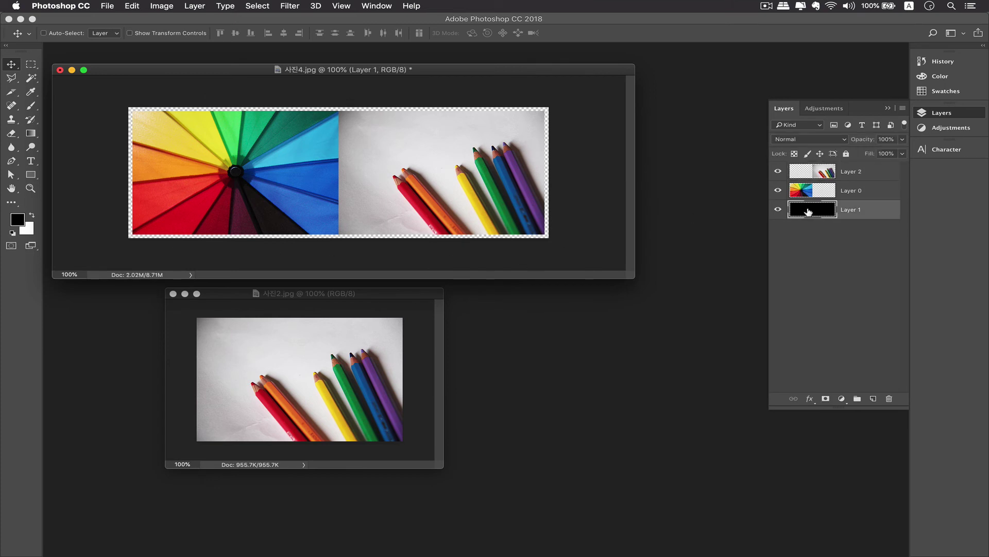
click(778, 191)
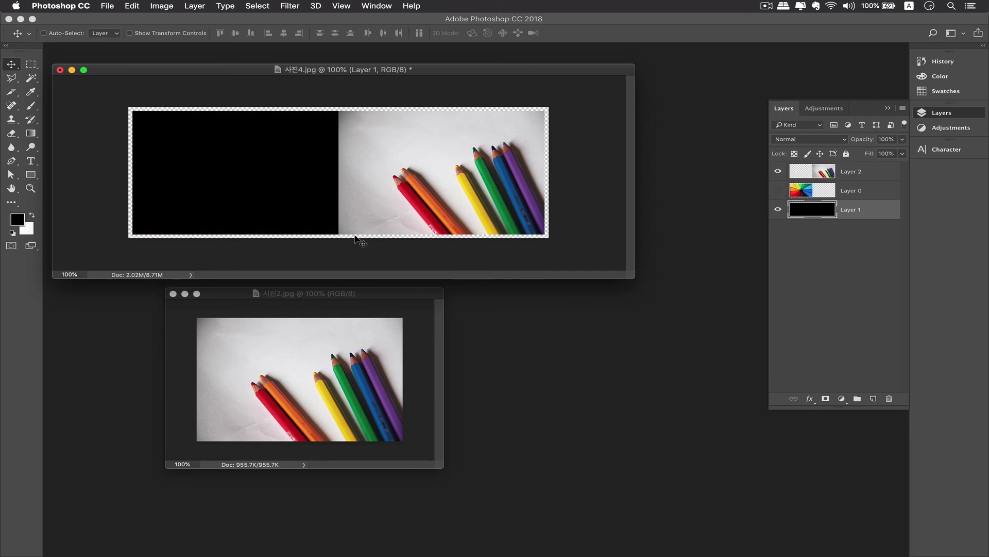
click(779, 191)
click(778, 171)
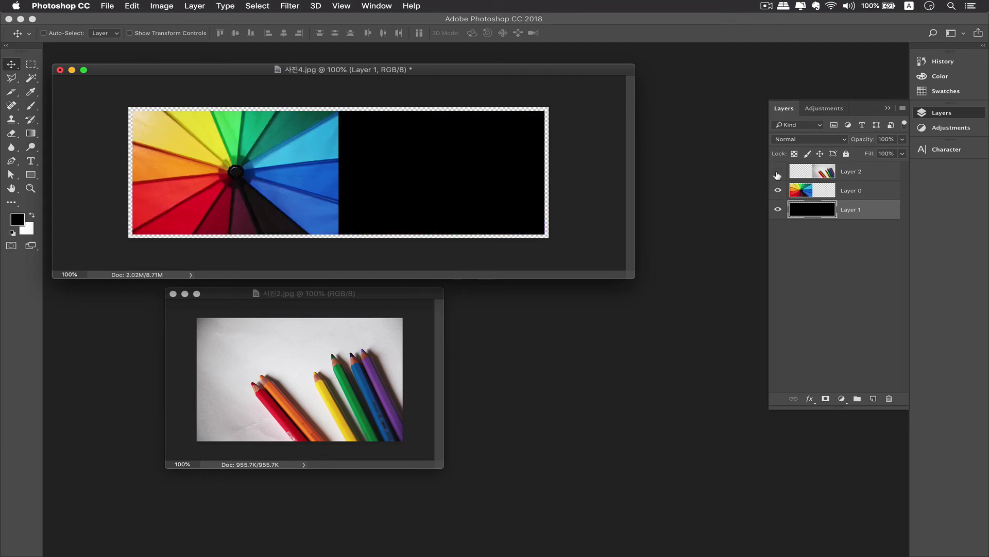
click(778, 171)
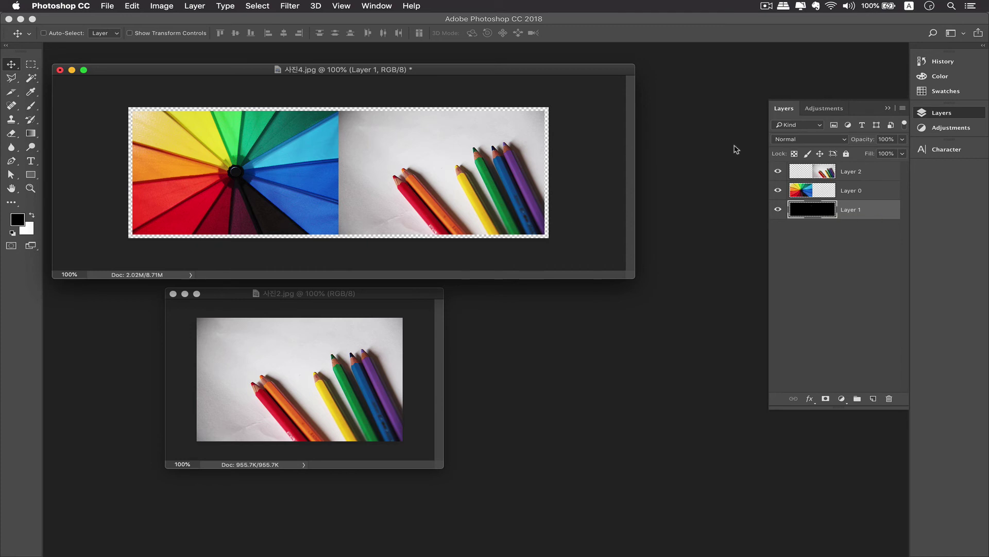
Step: Fill the bottom layer with the black foreground colour in Normal mode at 100% opacity, covering the transparent border
click(127, 7)
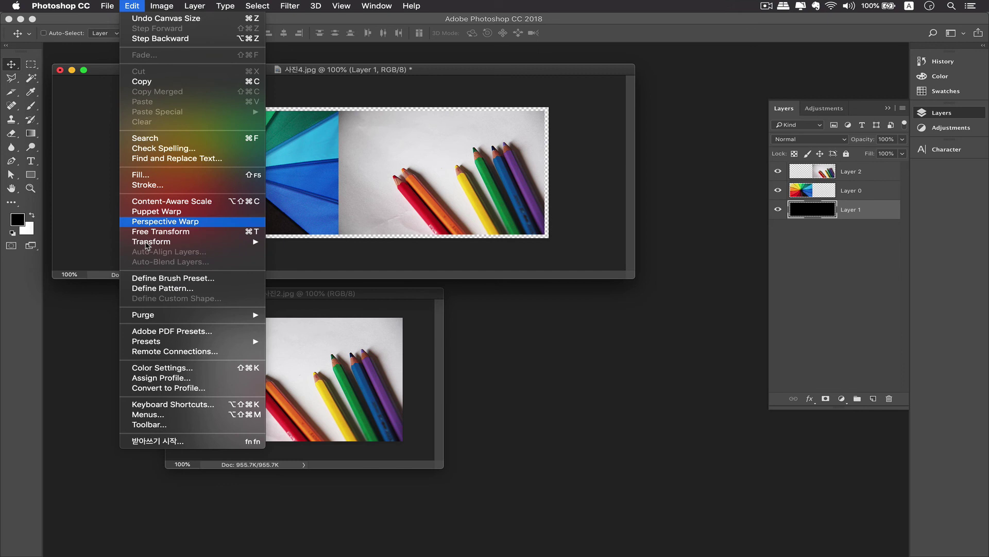
click(186, 176)
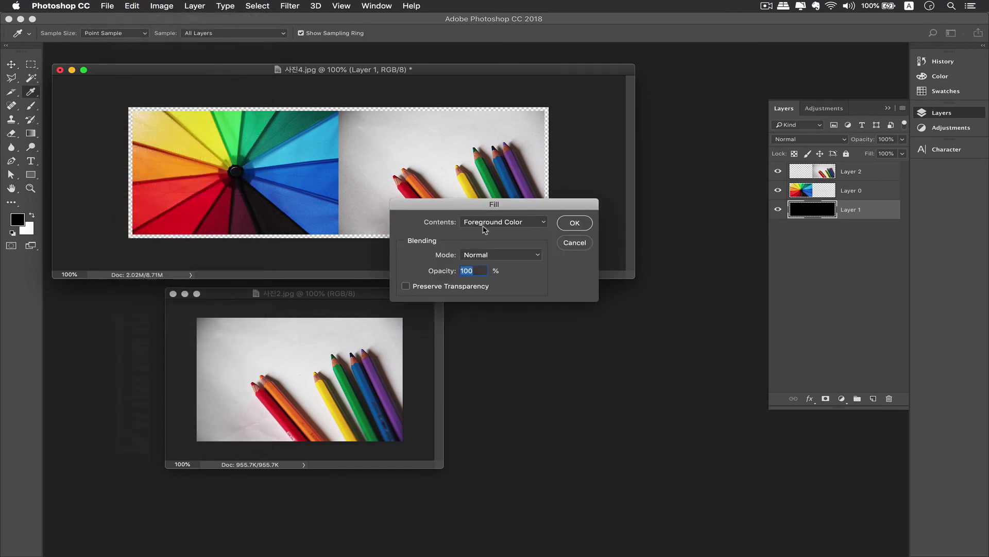
click(563, 227)
key(v)
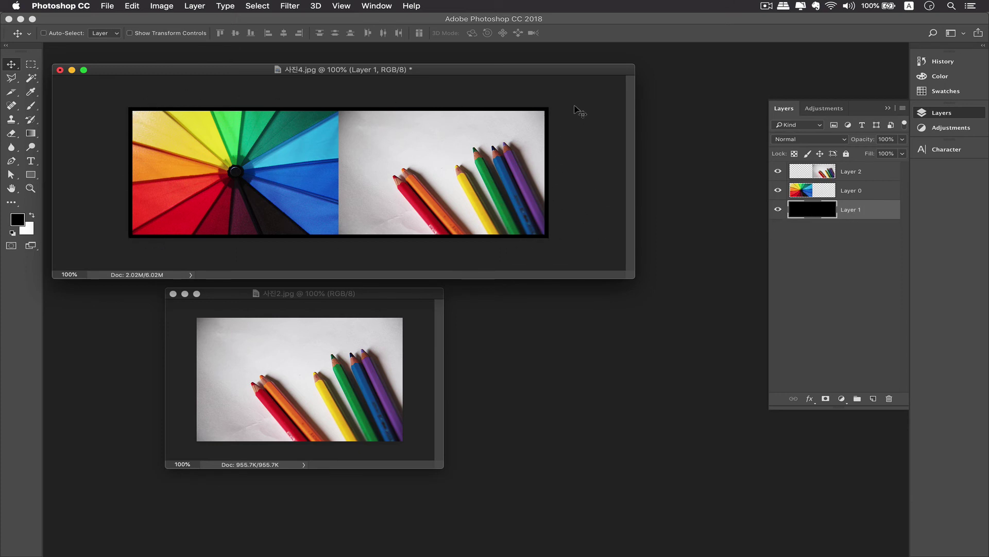
Step: Set the foreground colour to blue, RGB 0, 90, 219, and fill the bottom layer with it
click(940, 77)
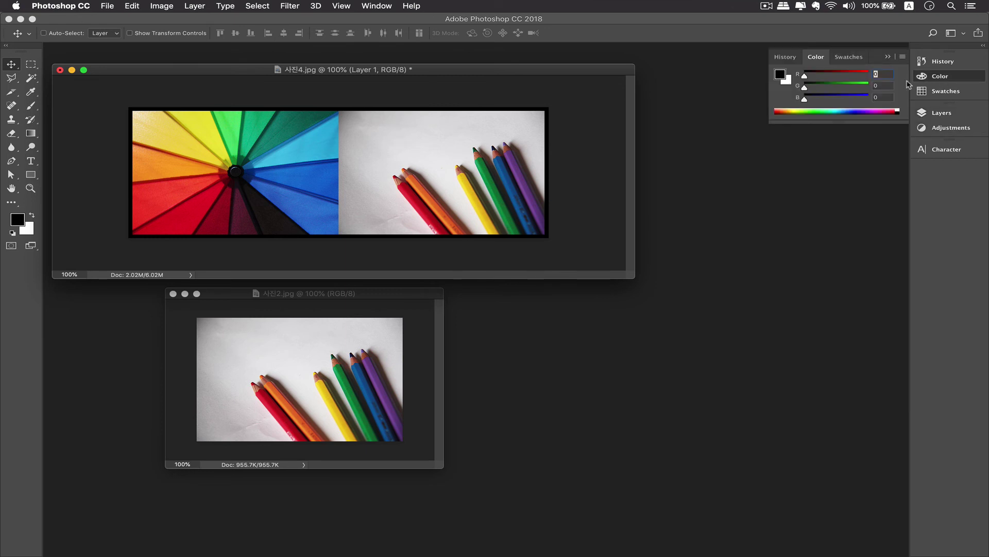
click(845, 111)
click(848, 112)
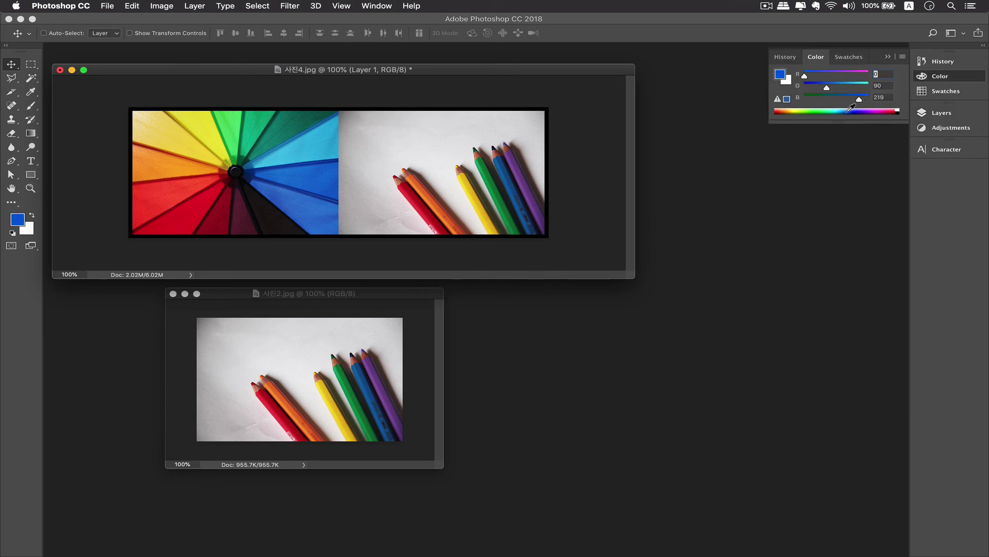
click(943, 114)
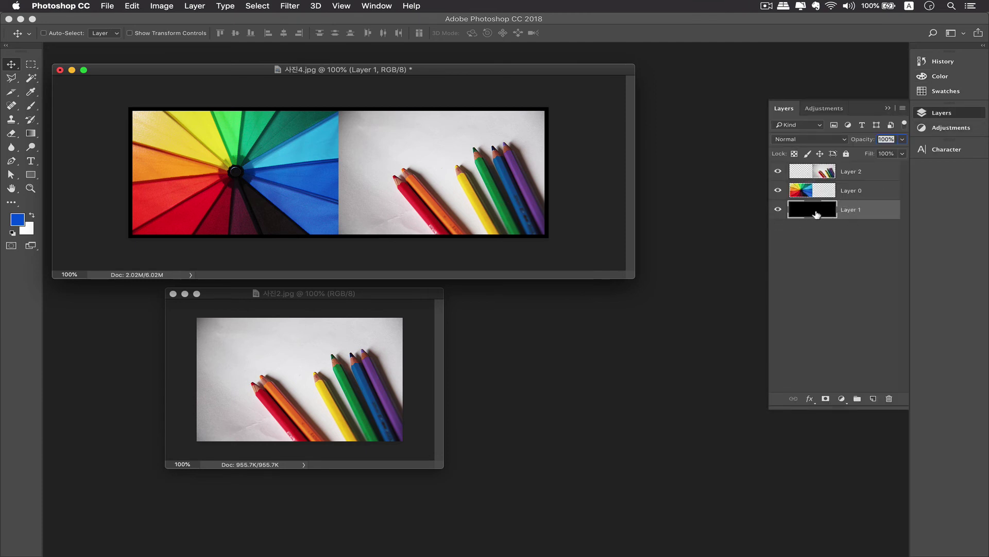
key(alt+BackSpace)
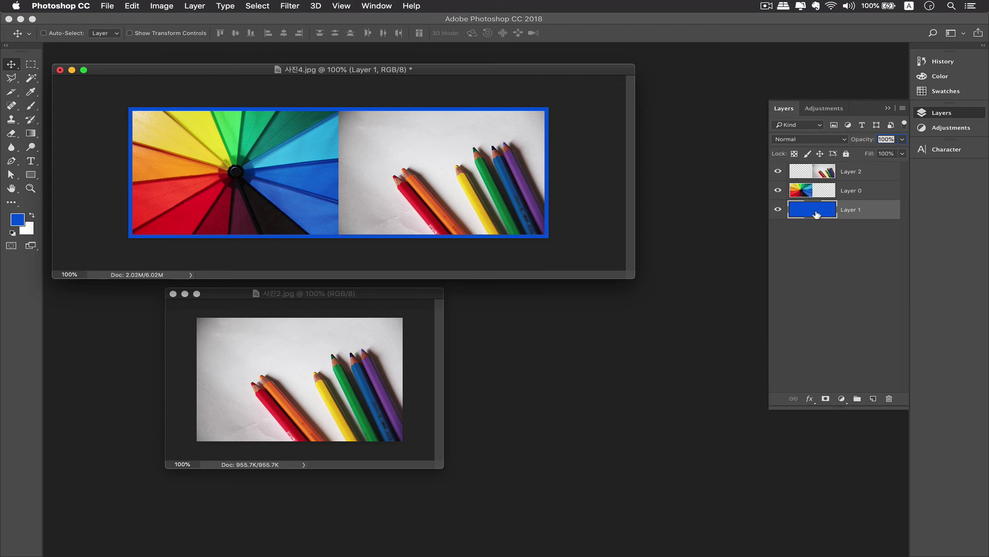
Step: Set the foreground colour to orange, RGB 255, 142, 36, and fill the bottom layer with it
click(946, 62)
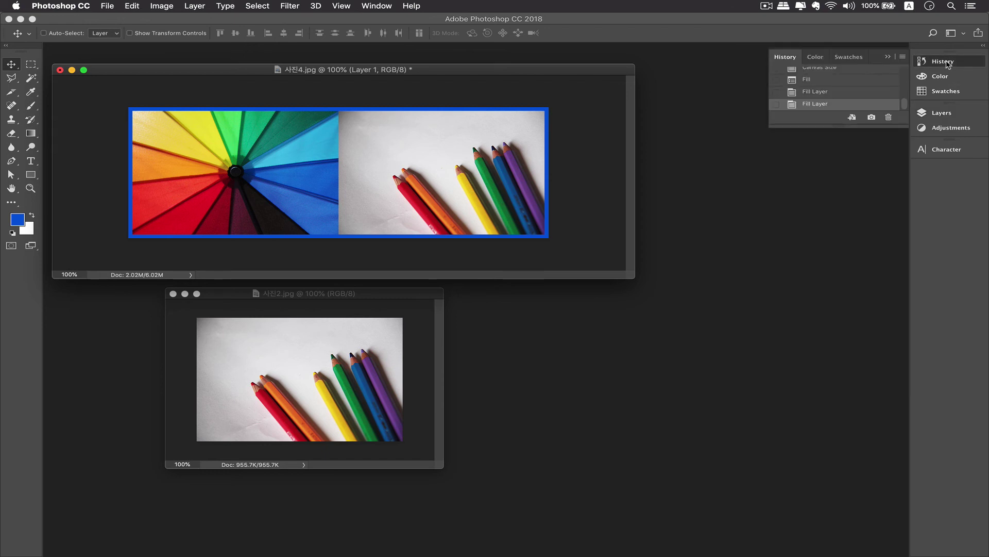
click(947, 64)
click(940, 76)
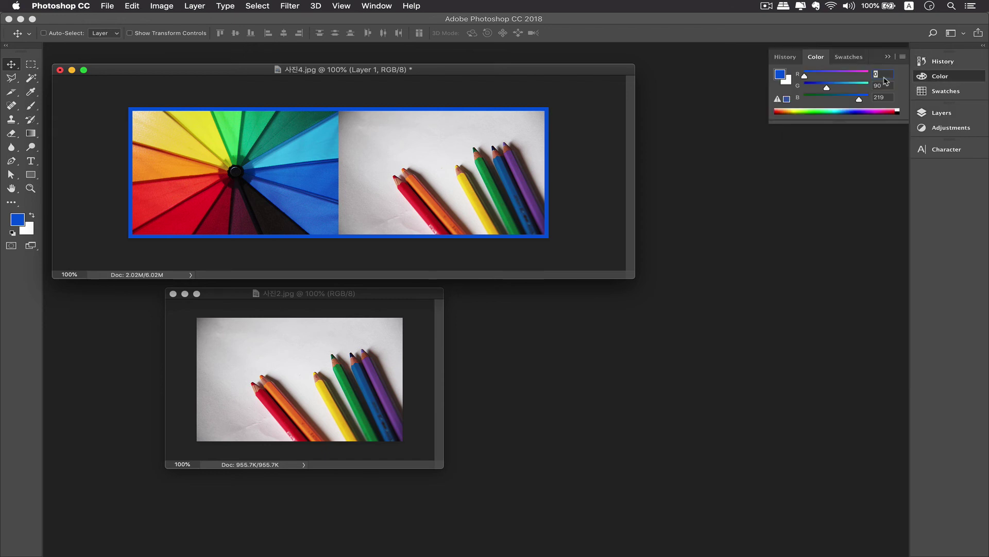
click(792, 110)
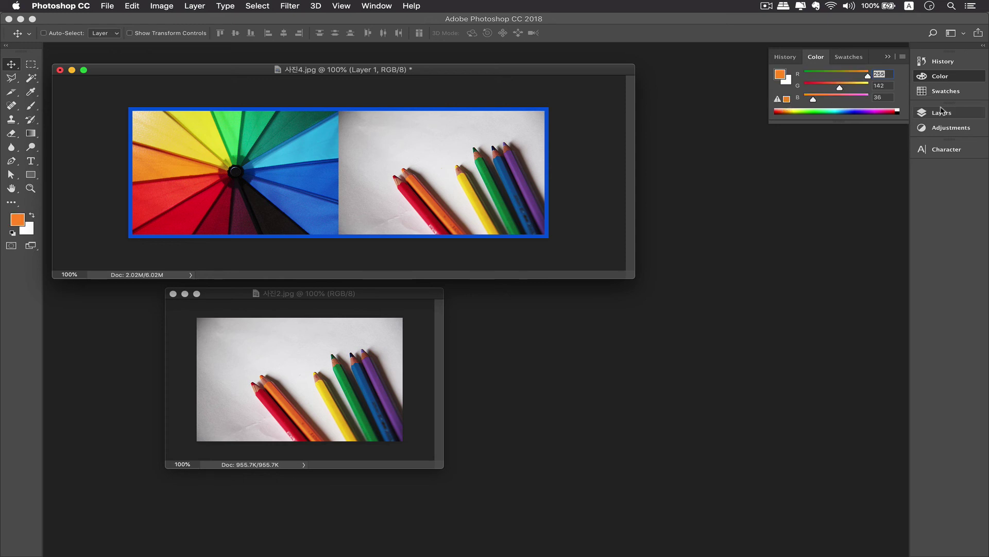
click(941, 111)
key(alt+BackSpace)
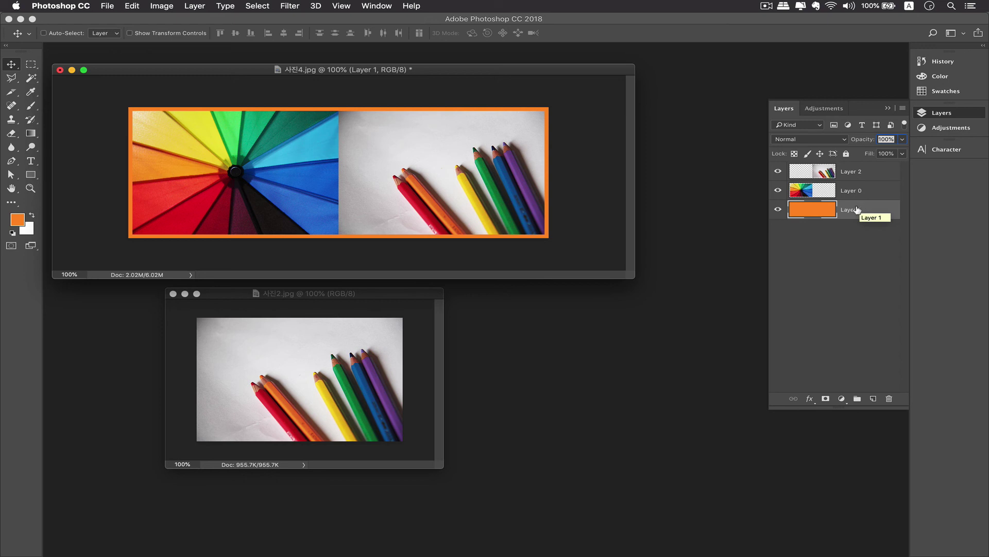
click(936, 77)
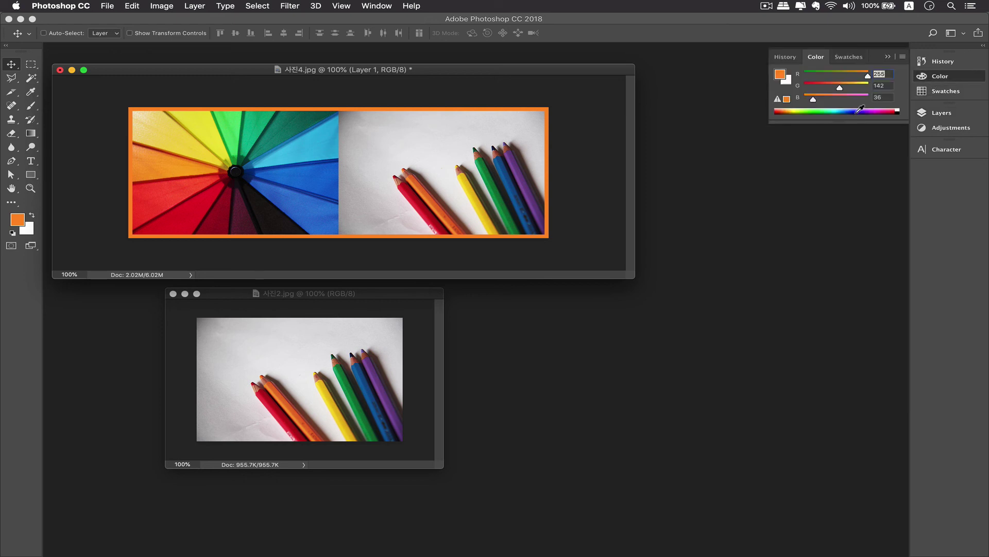
click(788, 84)
click(790, 86)
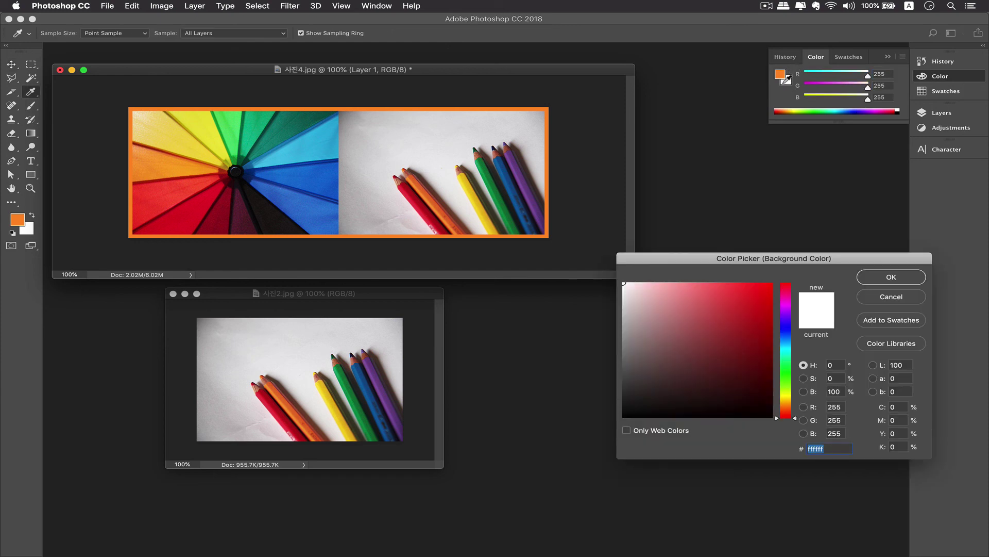
click(892, 298)
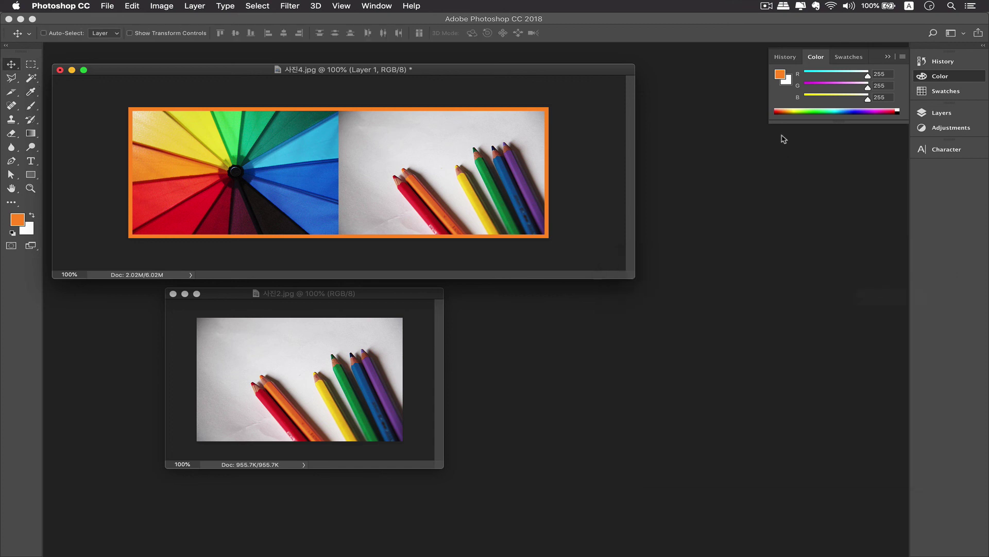
Step: Set the background colour to dark red, RGB 174, 27, 27, and replace it with violet, RGB 127, 109, 255
click(792, 85)
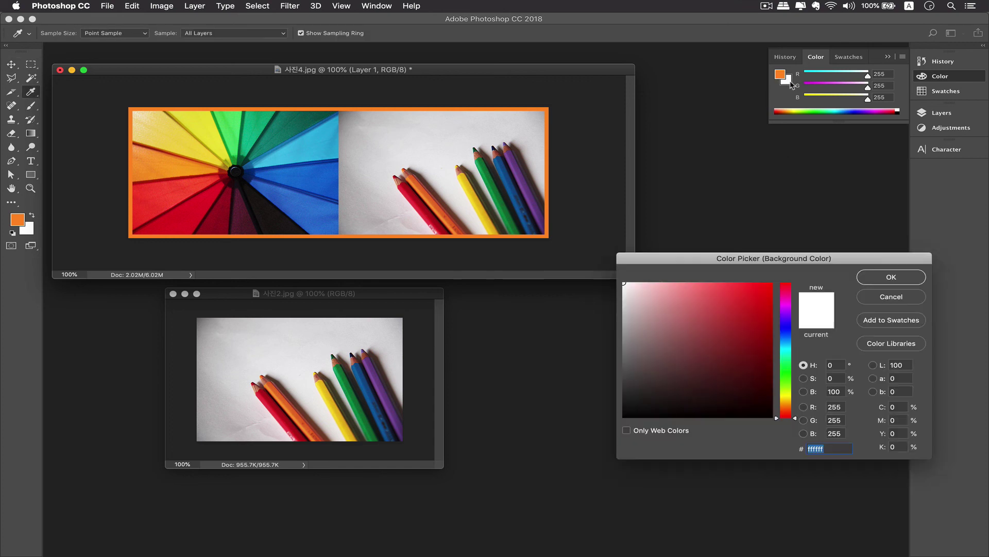
drag(742, 311, 748, 321)
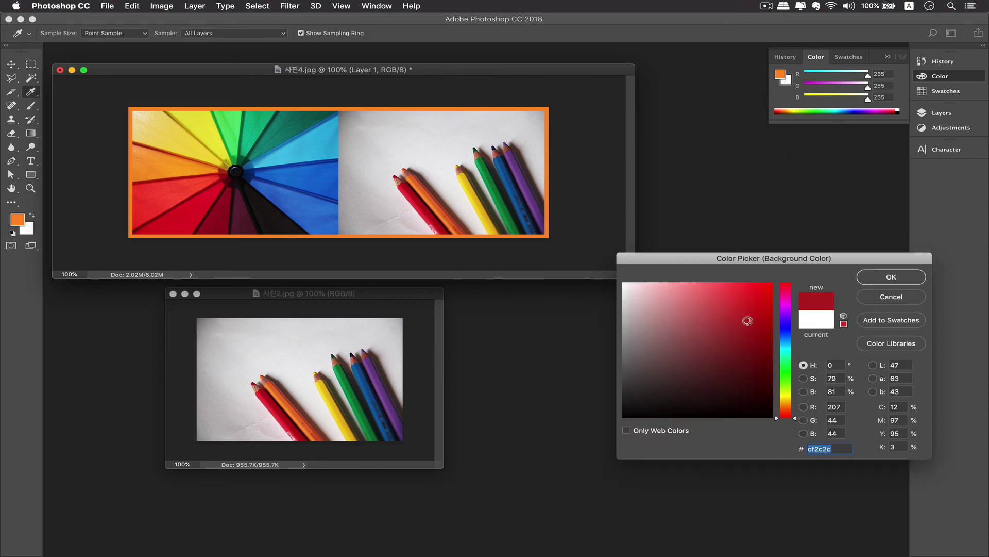
click(896, 278)
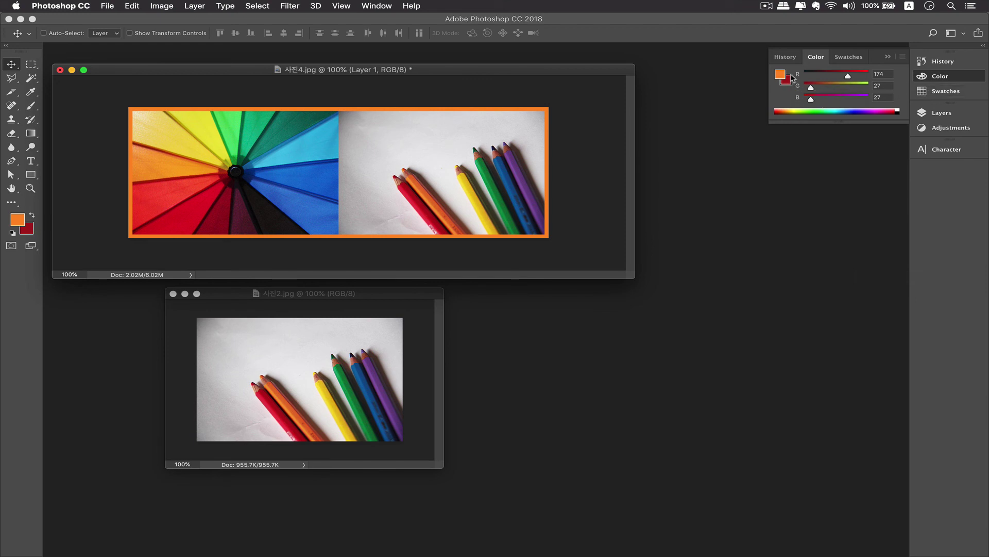
click(850, 110)
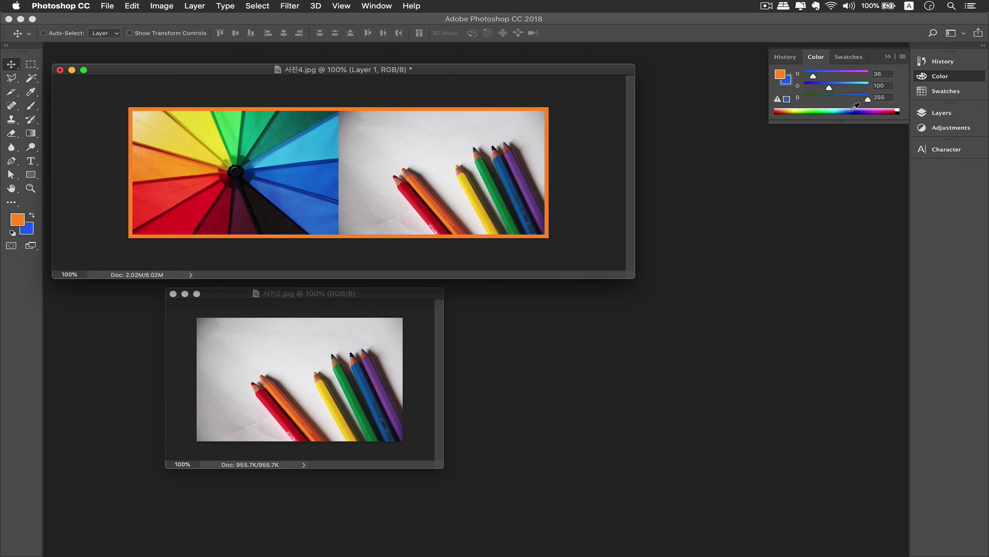
click(862, 111)
click(861, 109)
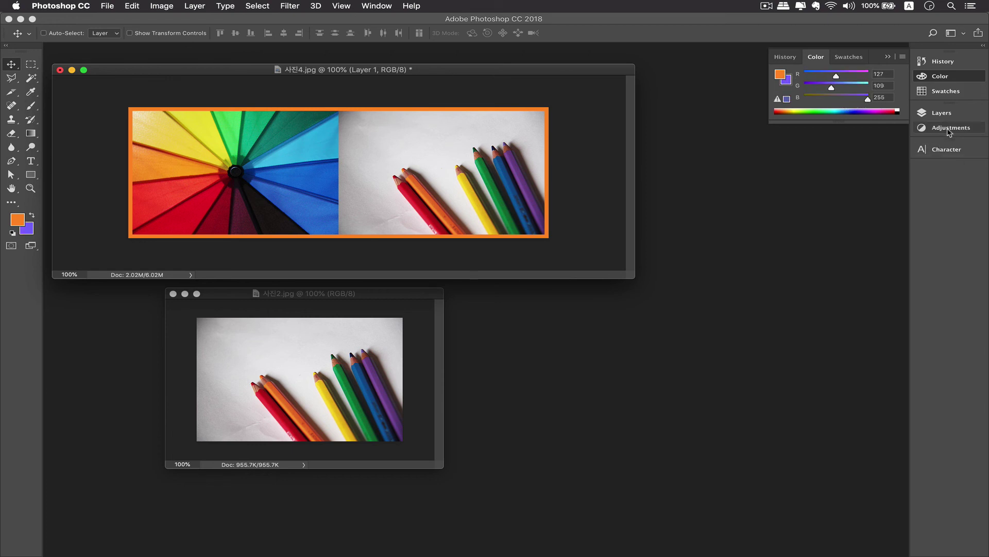
Step: Fill the bottom layer with the violet background colour, switch it to the orange foreground colour, and return it to violet
click(942, 113)
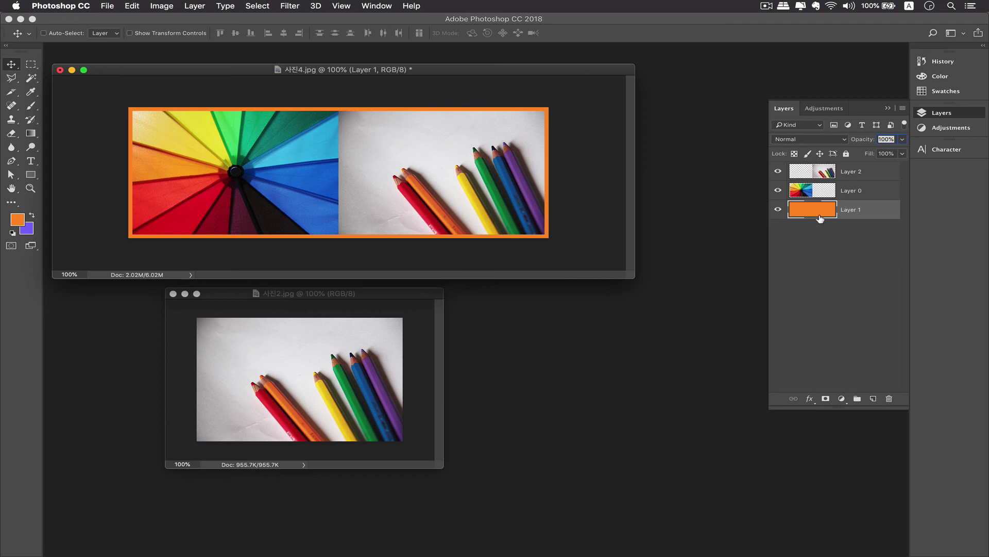
key(super+BackSpace)
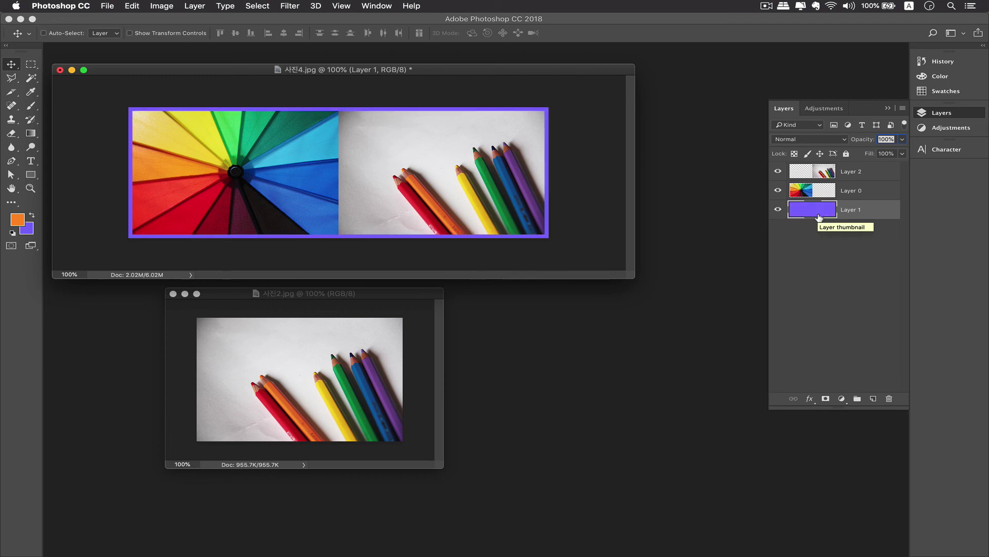
key(alt+BackSpace)
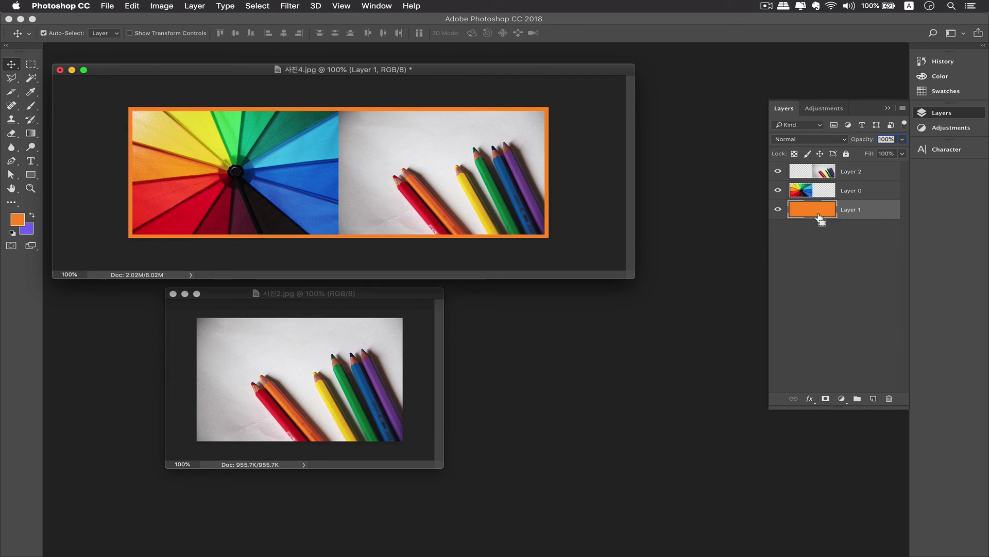
key(super+BackSpace)
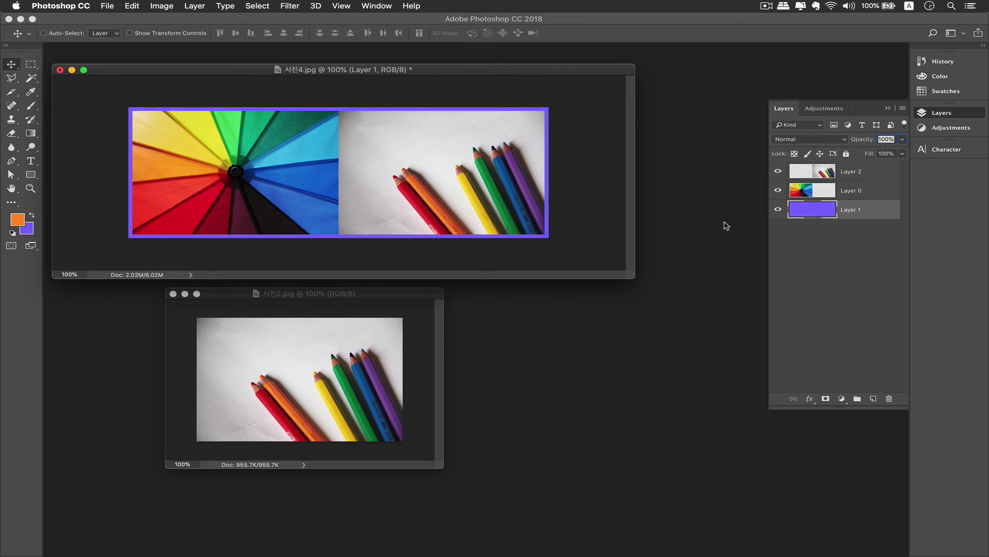
Step: Narrow the 사진4.jpg window and move it up slightly, and bring the 사진2.jpg window forward to overlap its lower-right corner
drag(634, 278, 570, 279)
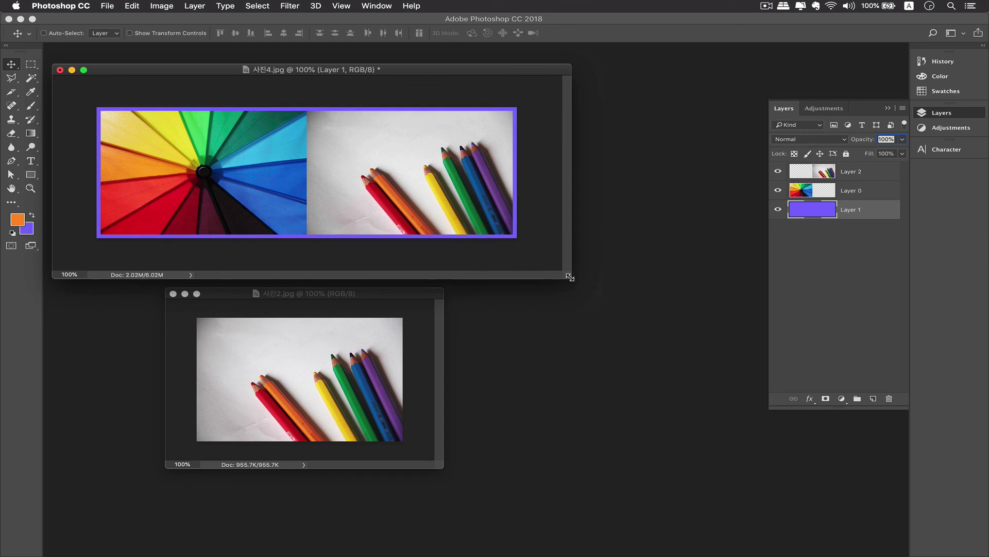
drag(359, 73, 362, 57)
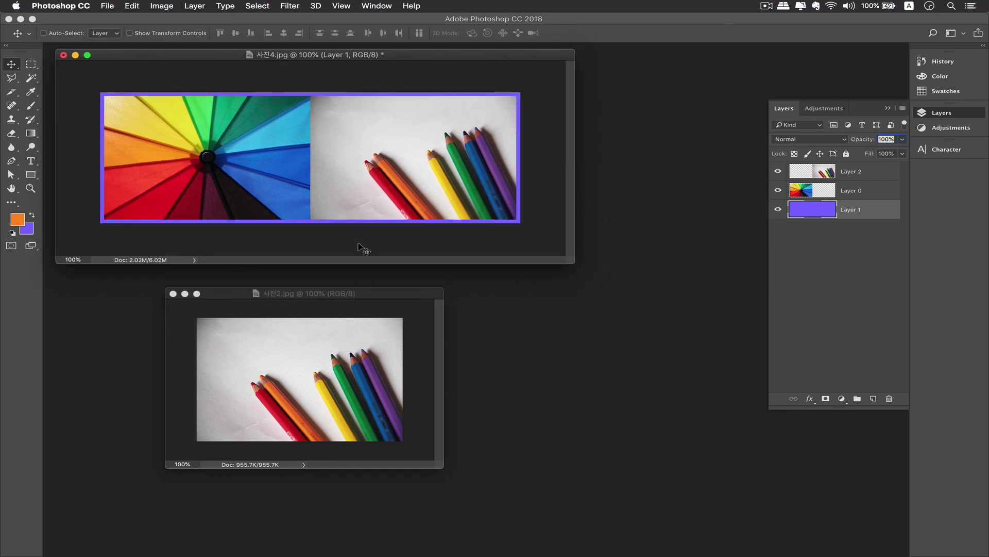
drag(351, 293, 540, 252)
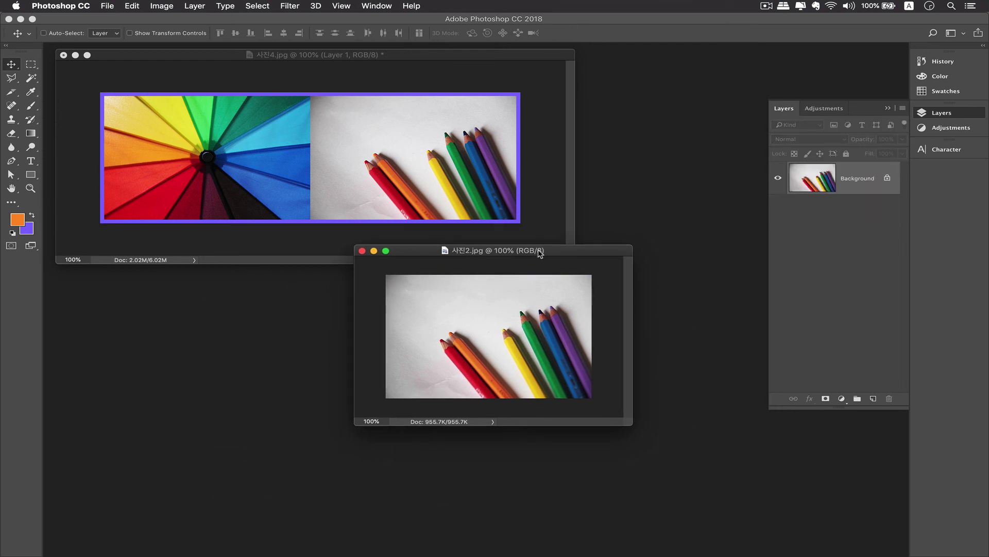